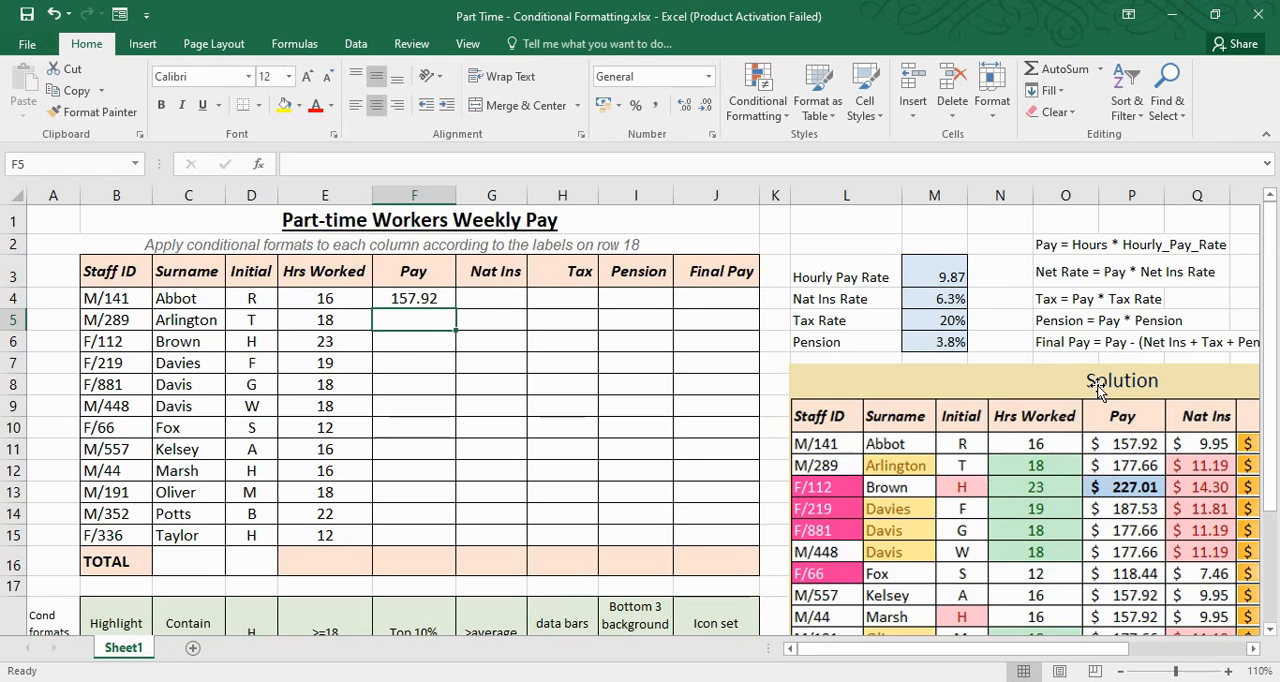
Shift the Solution picture slightly towards the staff table and copy the Pay formula from F4 into F5
drag(1151, 381, 1127, 383)
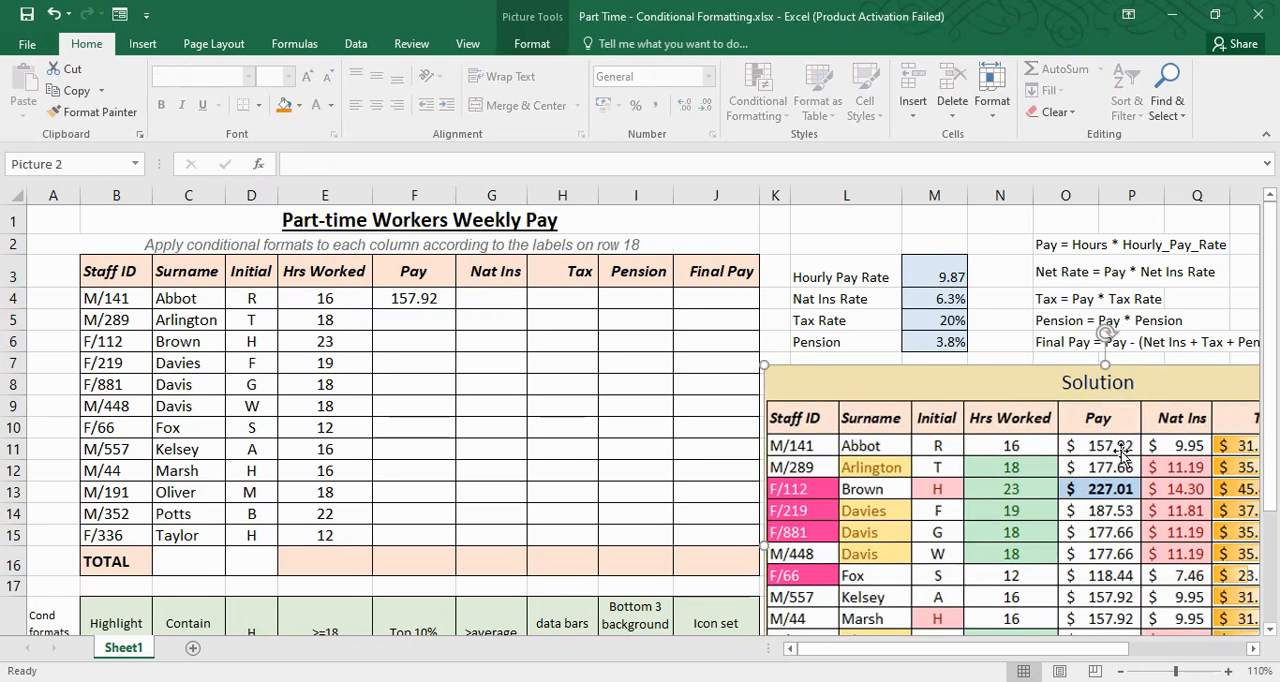
click(416, 296)
mouse_move(457, 310)
mouse_down()
mouse_move(460, 348)
mouse_move(458, 328)
mouse_up()
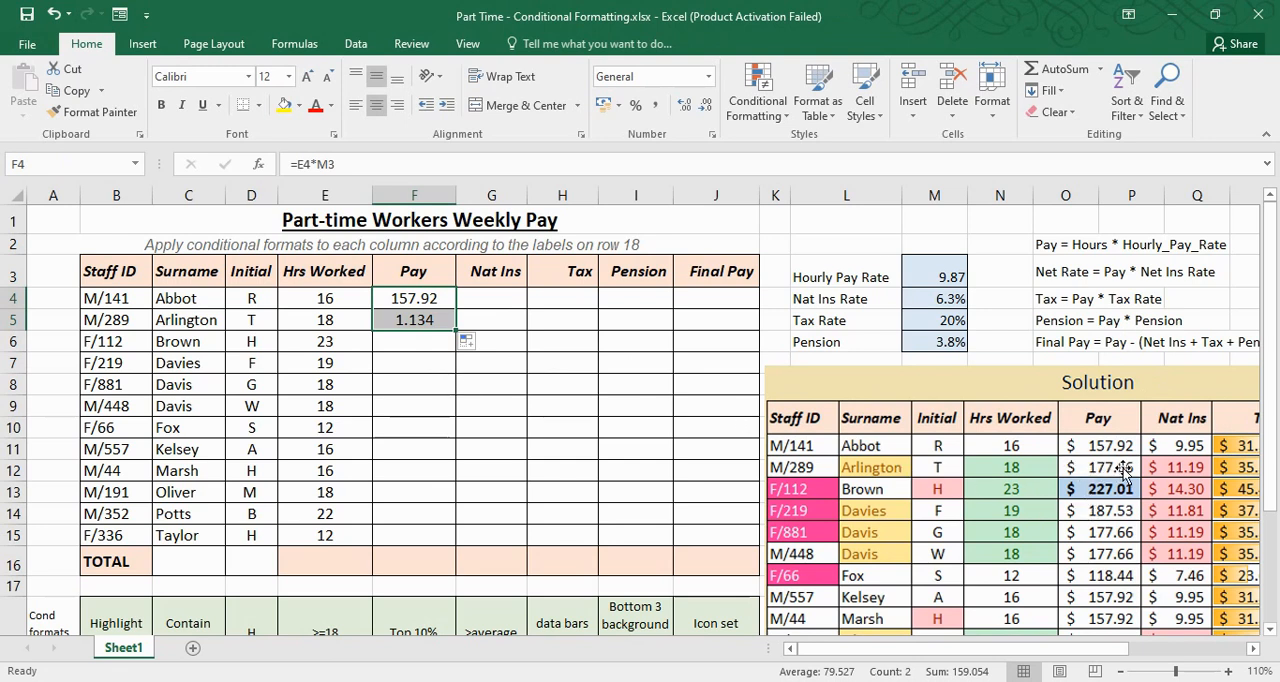
Compare the Pay formulas in F4 and F5 to see which hours and rate cells each one references
click(466, 441)
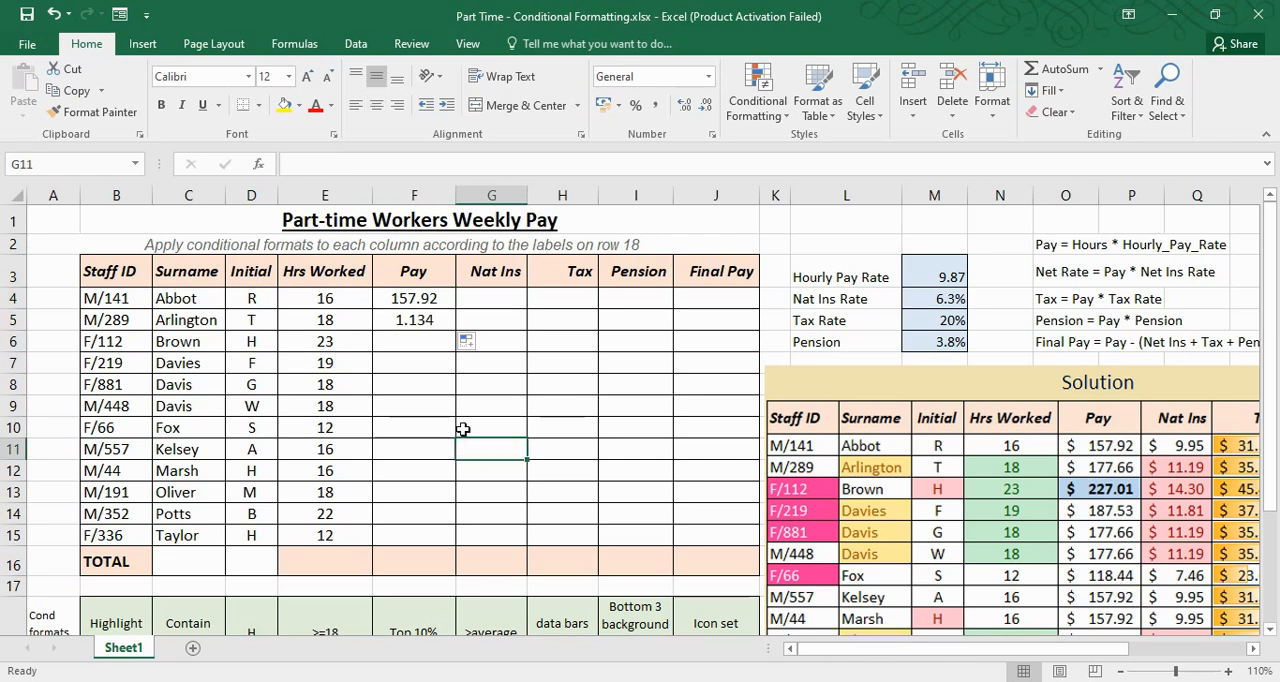
click(436, 328)
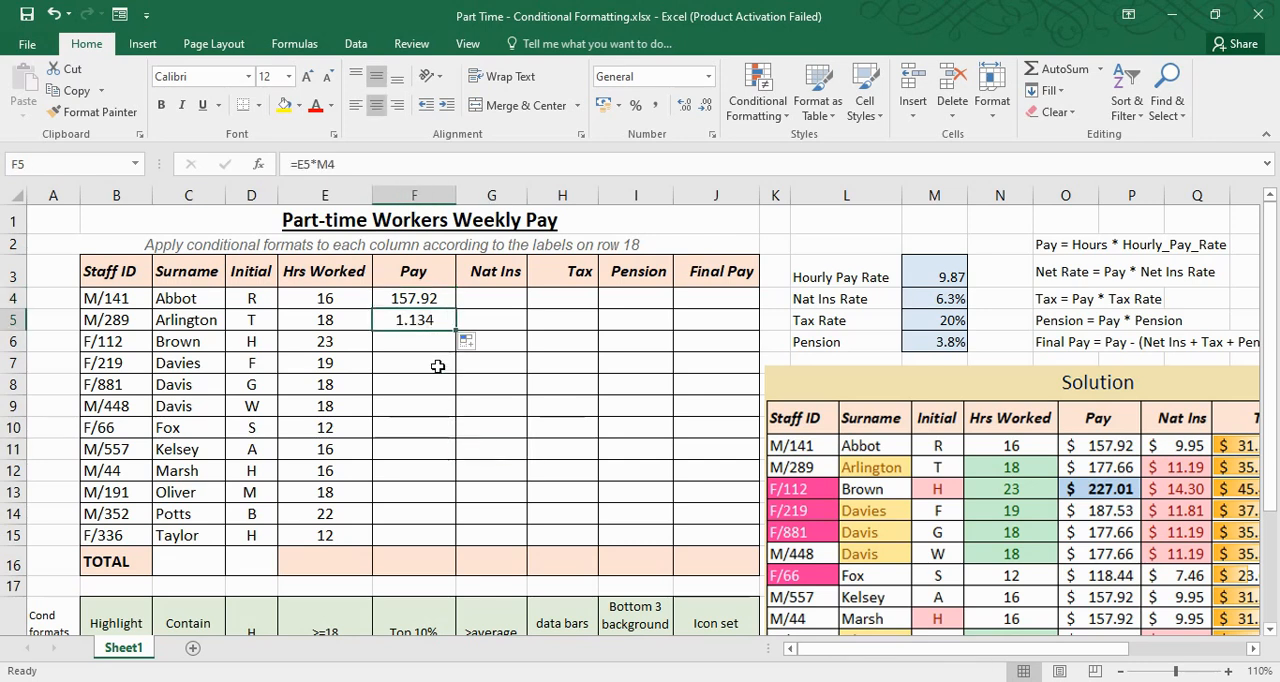
click(433, 298)
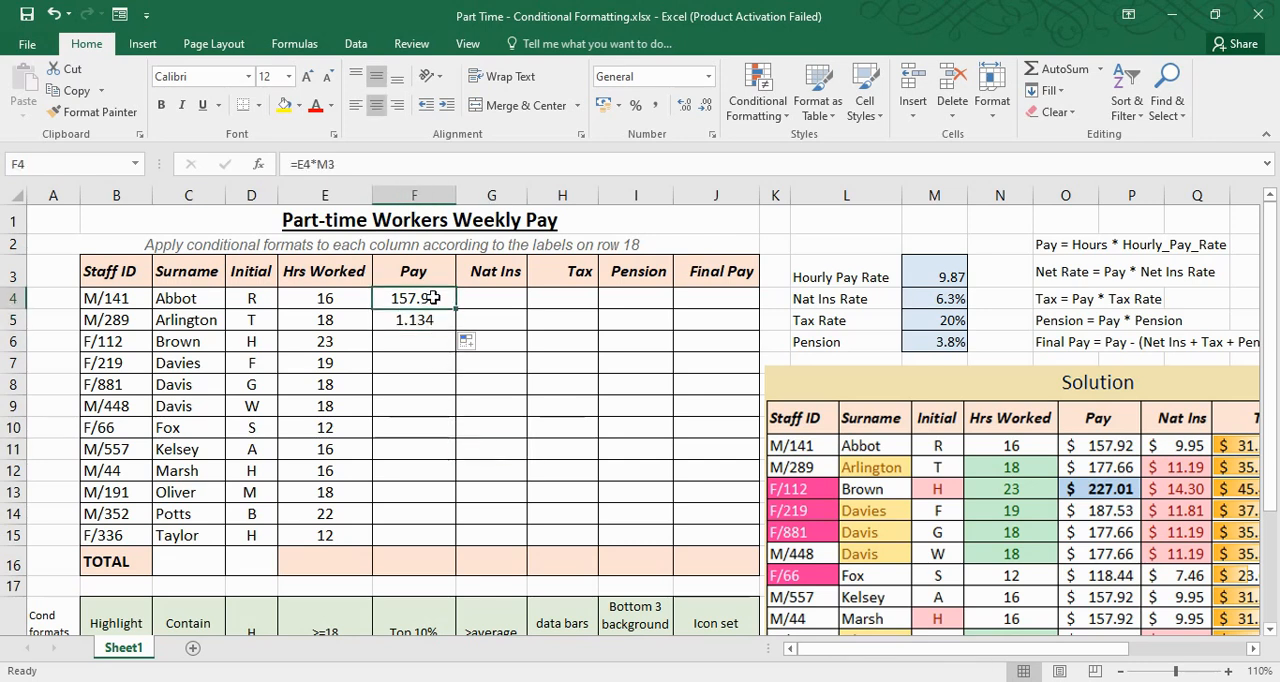
click(312, 164)
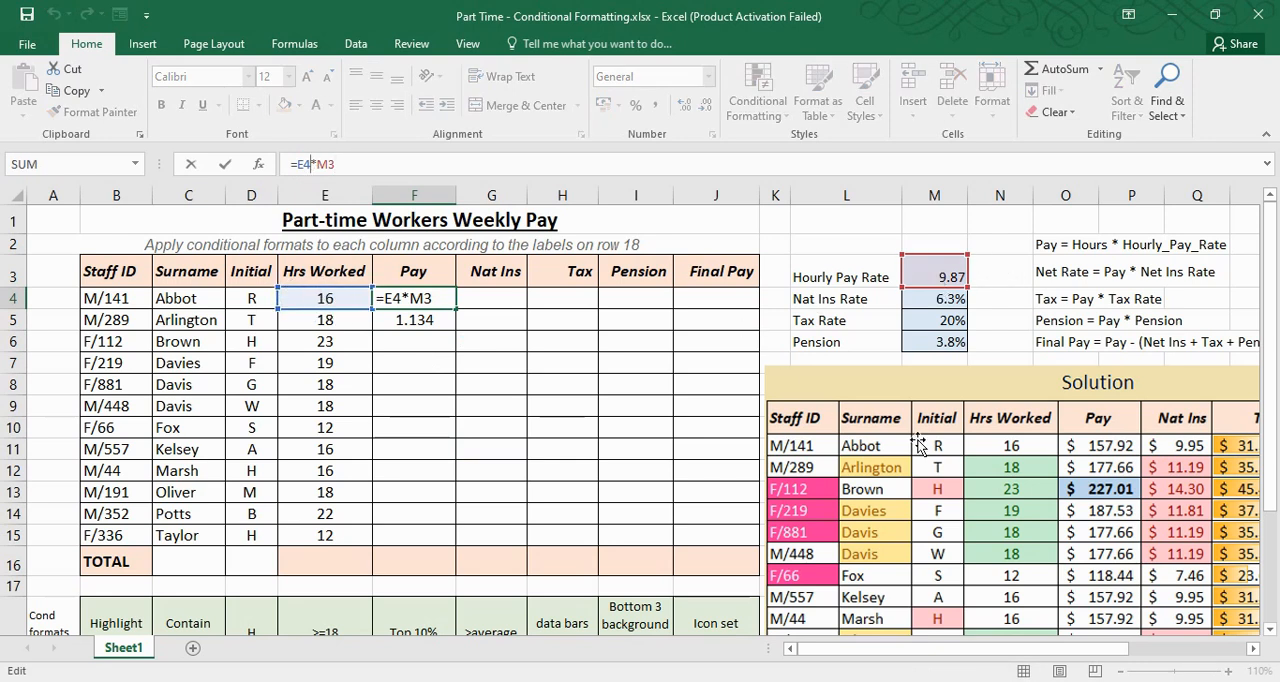
key(Return)
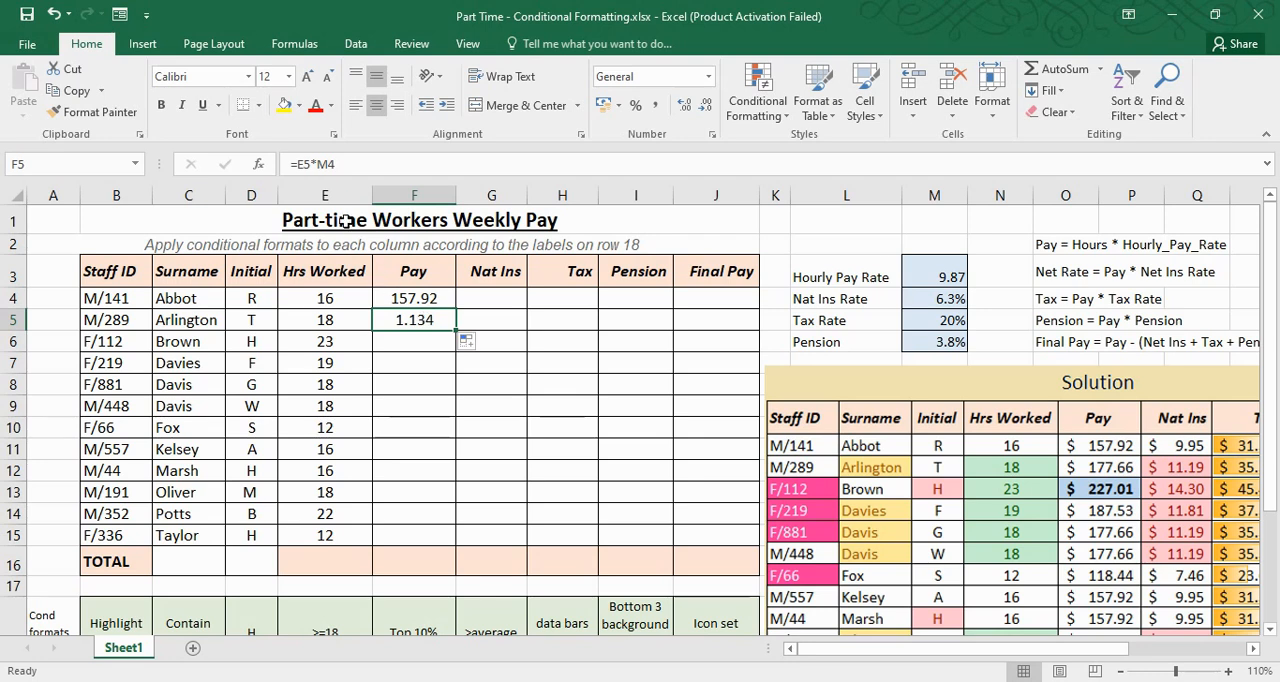
key(F2)
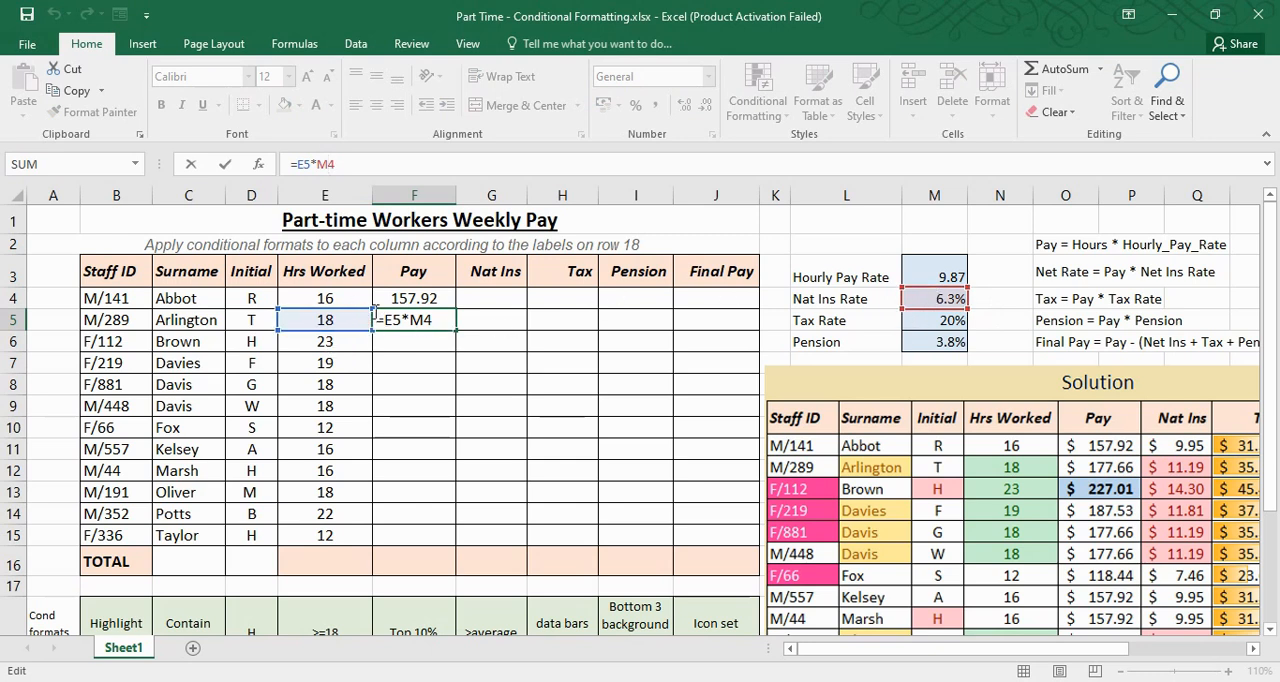
key(ctrl+Return)
click(440, 299)
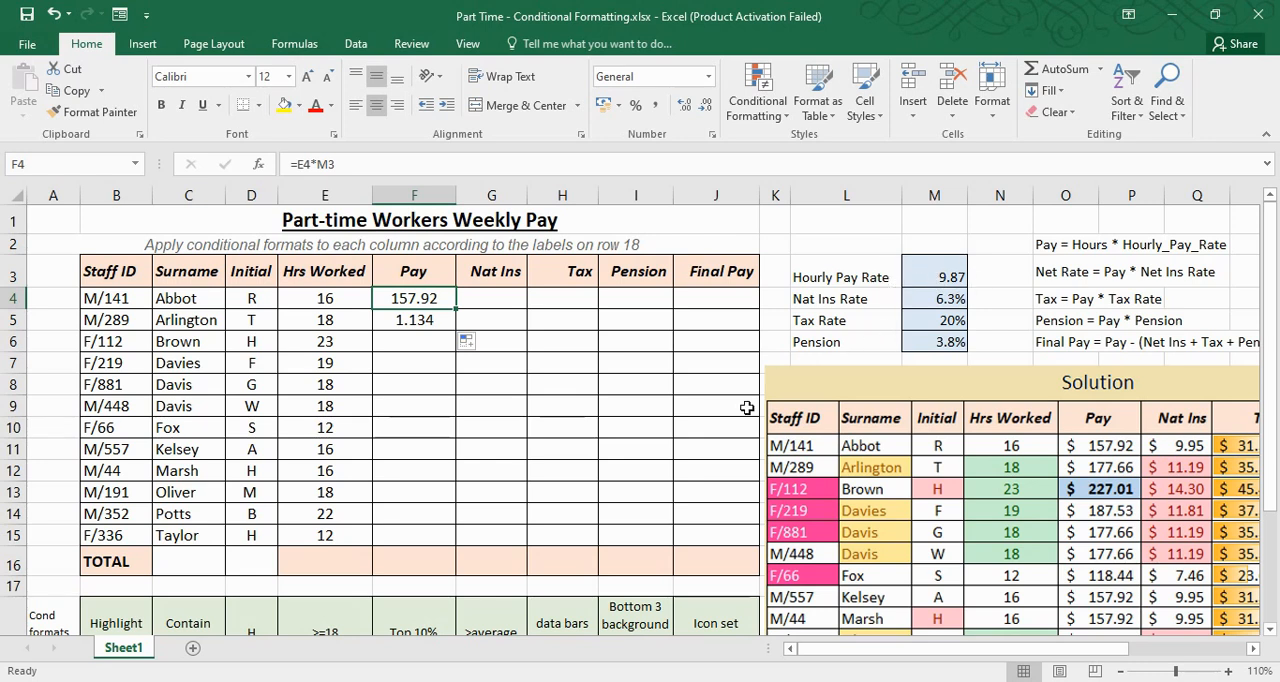
Lock the rate's row in F4's Pay formula, making it =E4*M$3, and copy the formula into F5
click(328, 164)
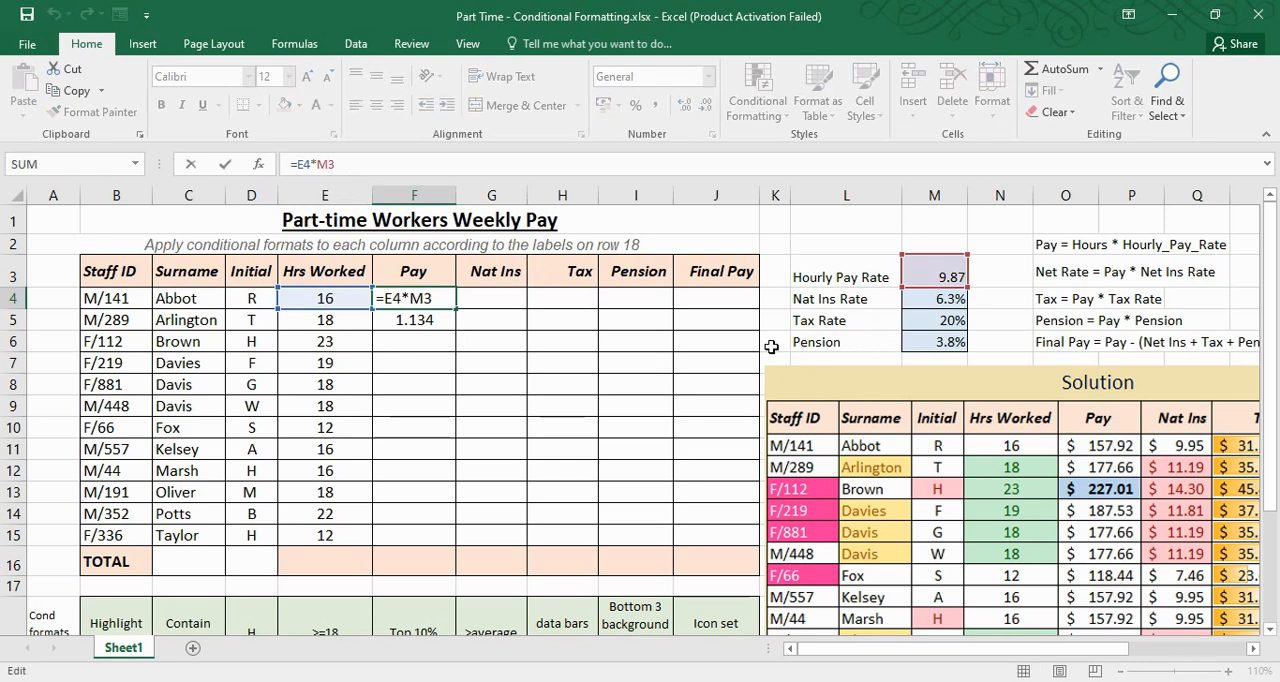
text($)
key(Return)
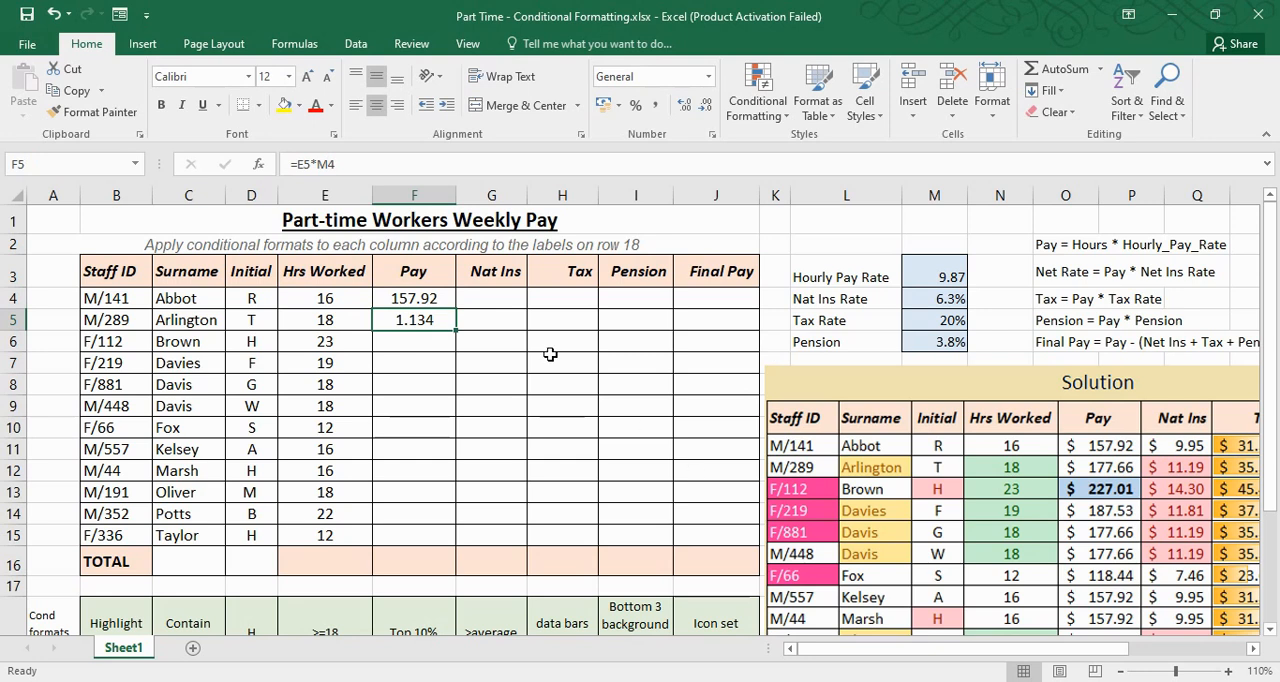
click(418, 290)
drag(457, 309, 458, 330)
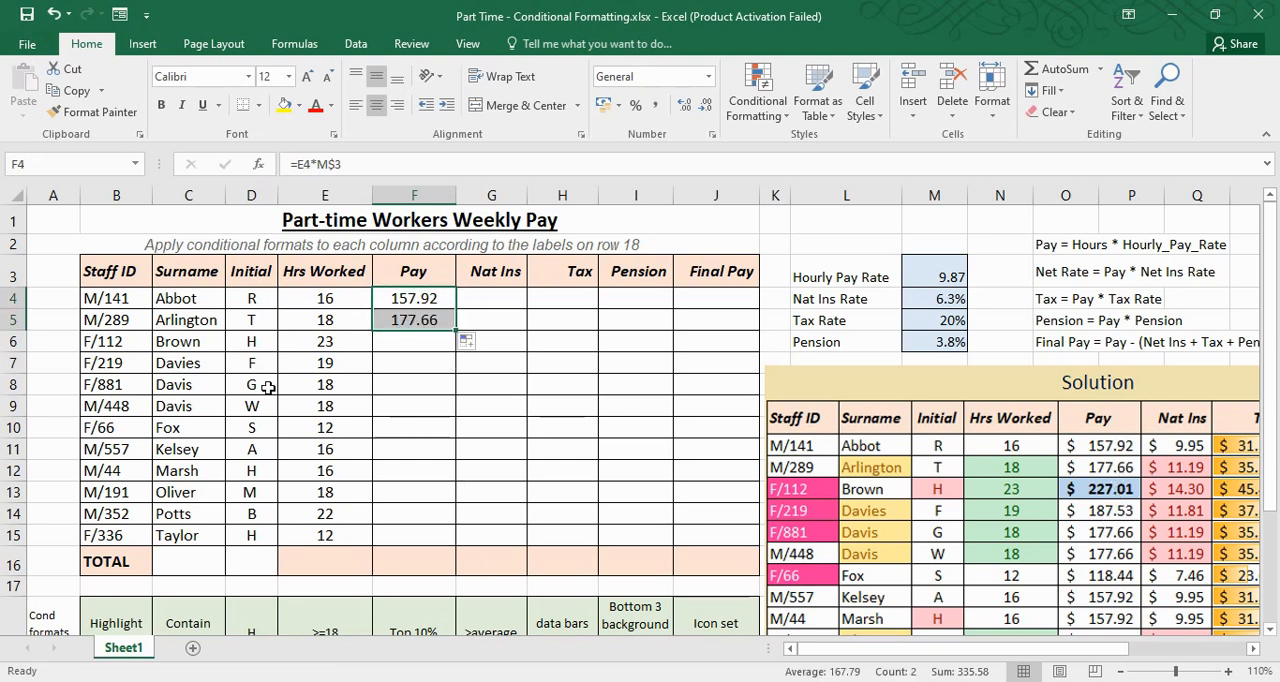
Examine the M$3 reference in F5's copied Pay formula and discard any edit made to it
click(423, 425)
click(399, 318)
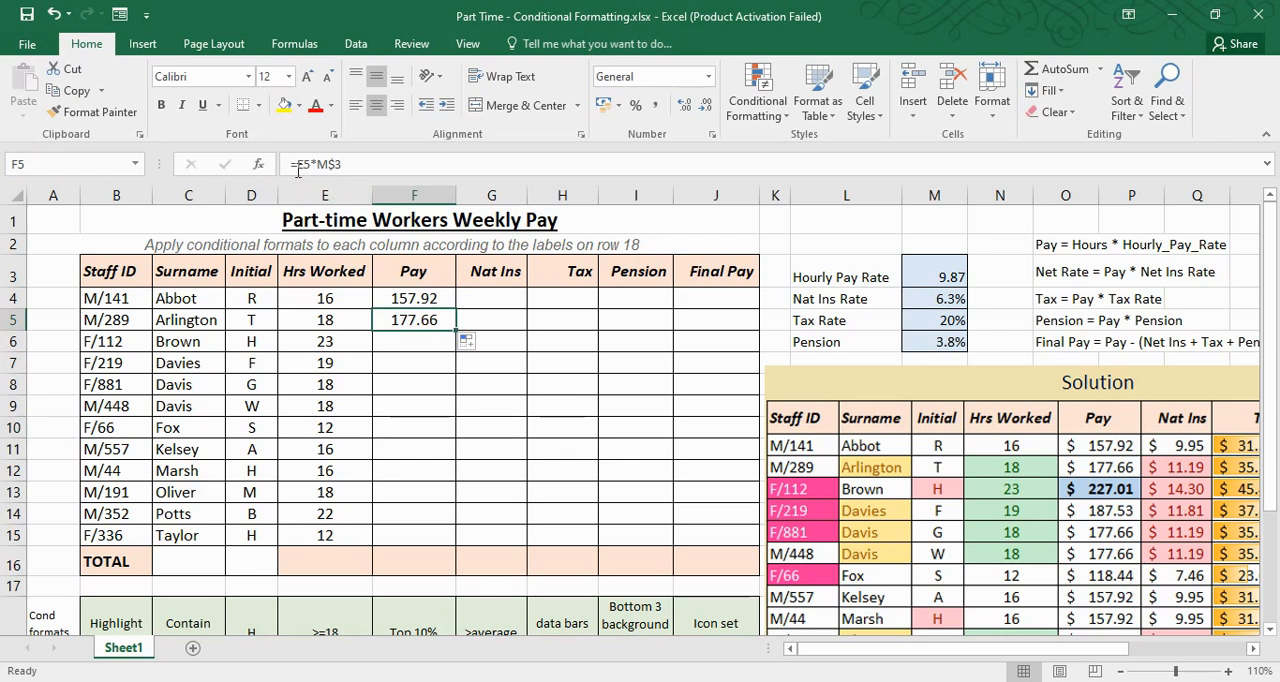
click(348, 166)
drag(345, 166, 316, 166)
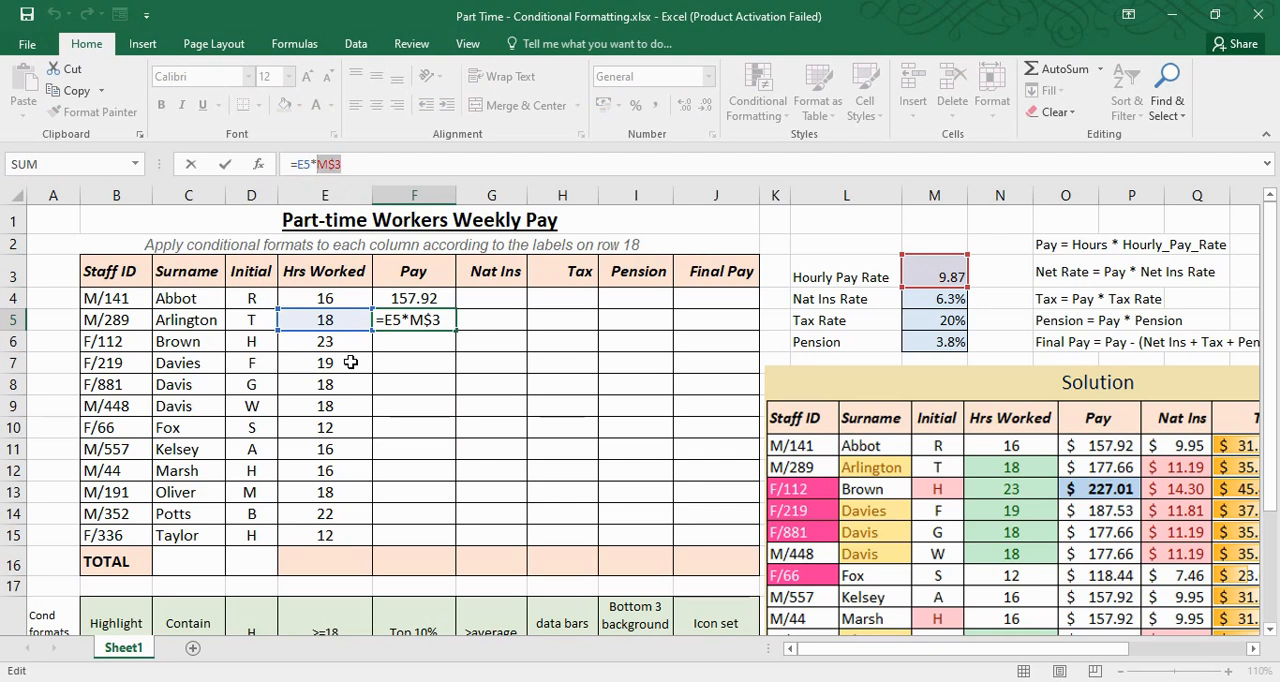
key(Delete)
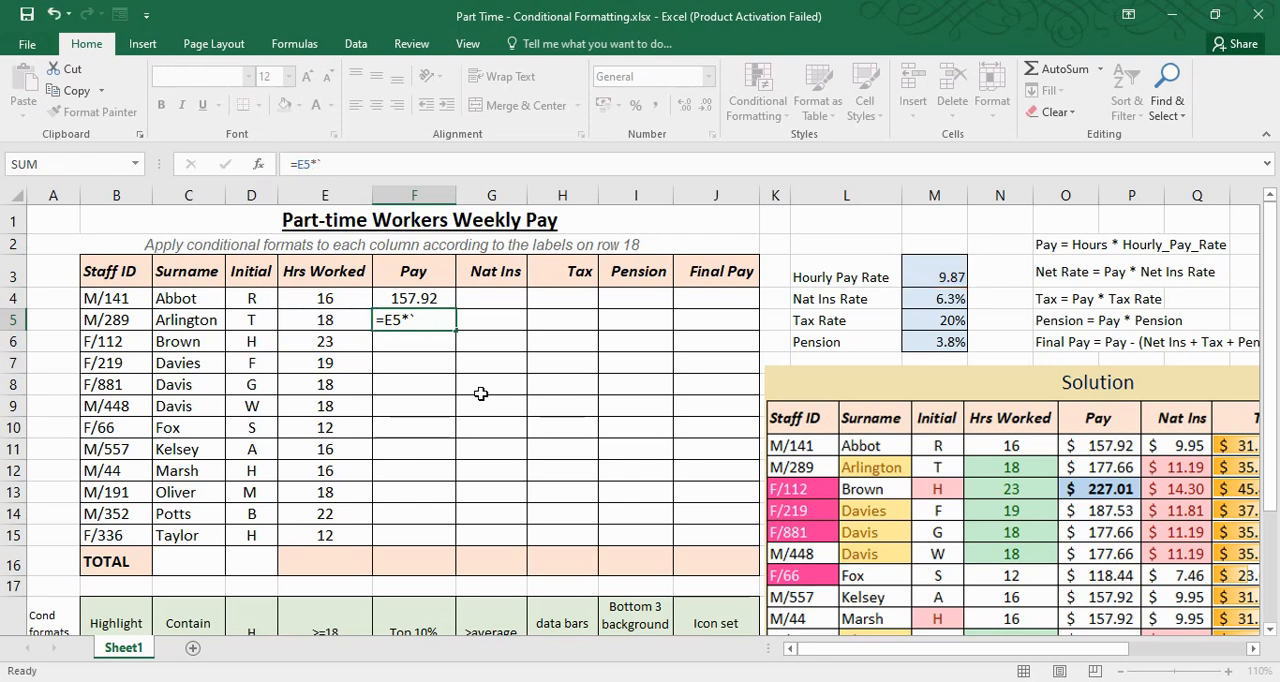
key(Escape)
Clear F5 and fill the Pay formula from F4 down the column for all staff rows
click(420, 300)
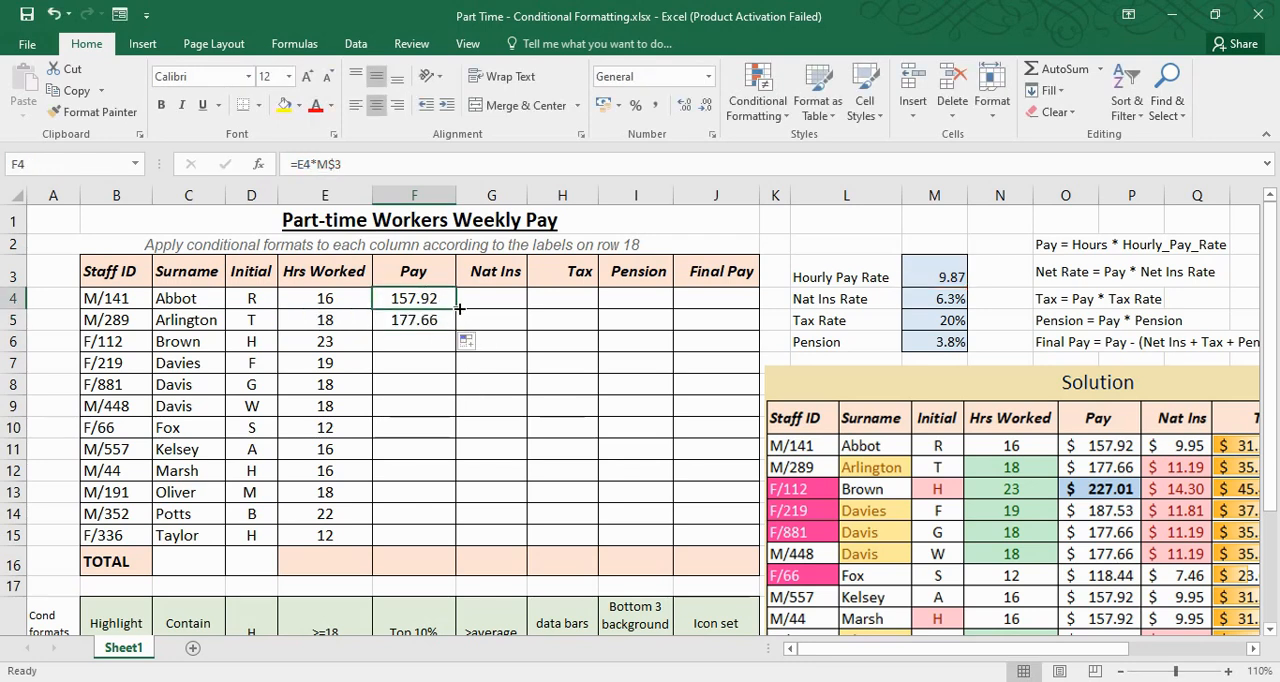
double_click(456, 308)
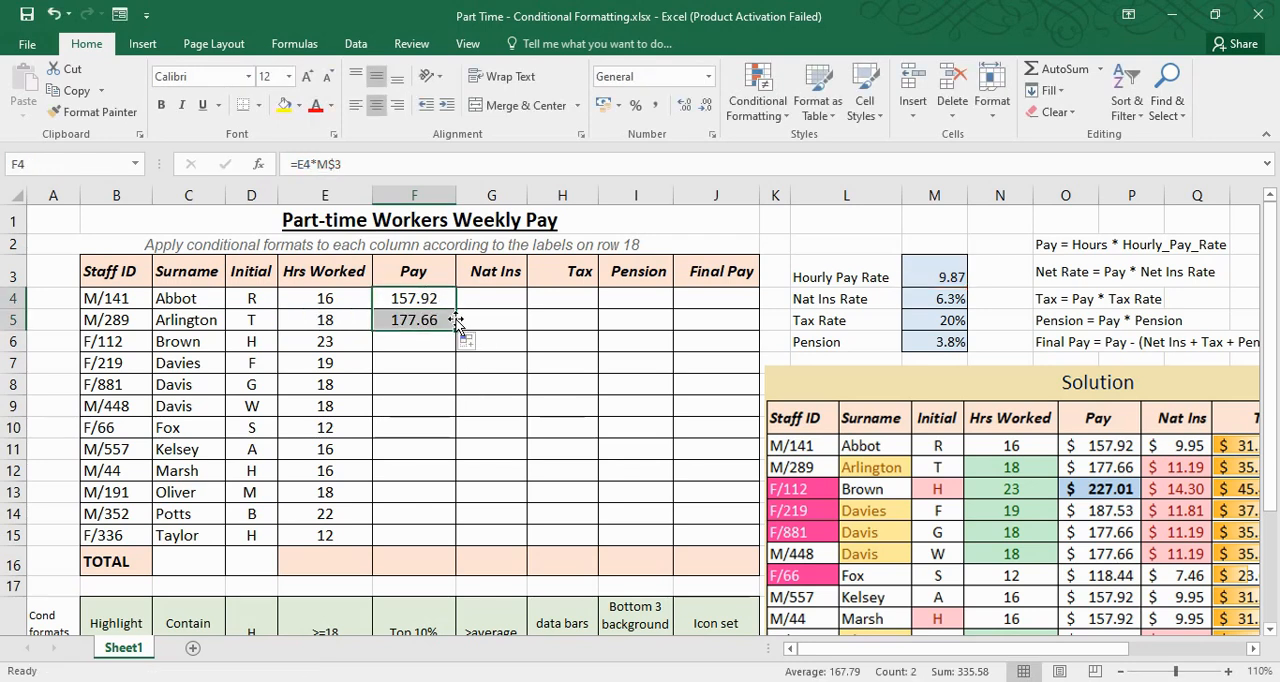
click(440, 324)
key(Delete)
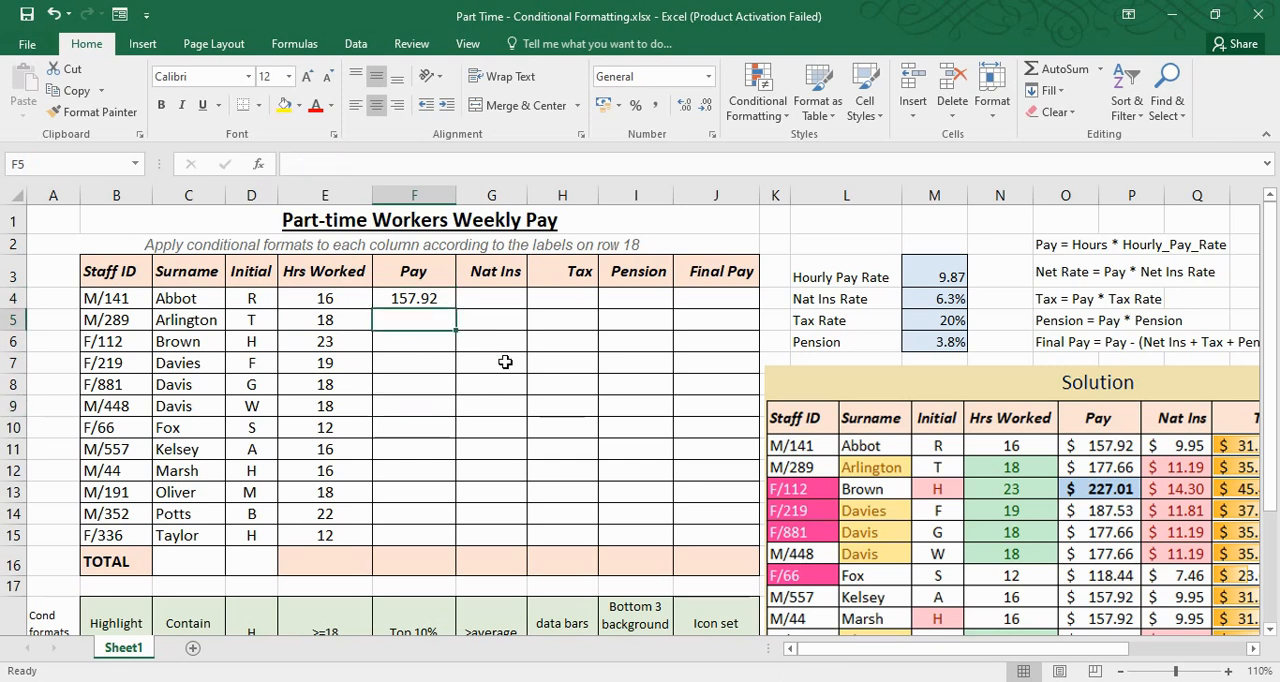
click(428, 300)
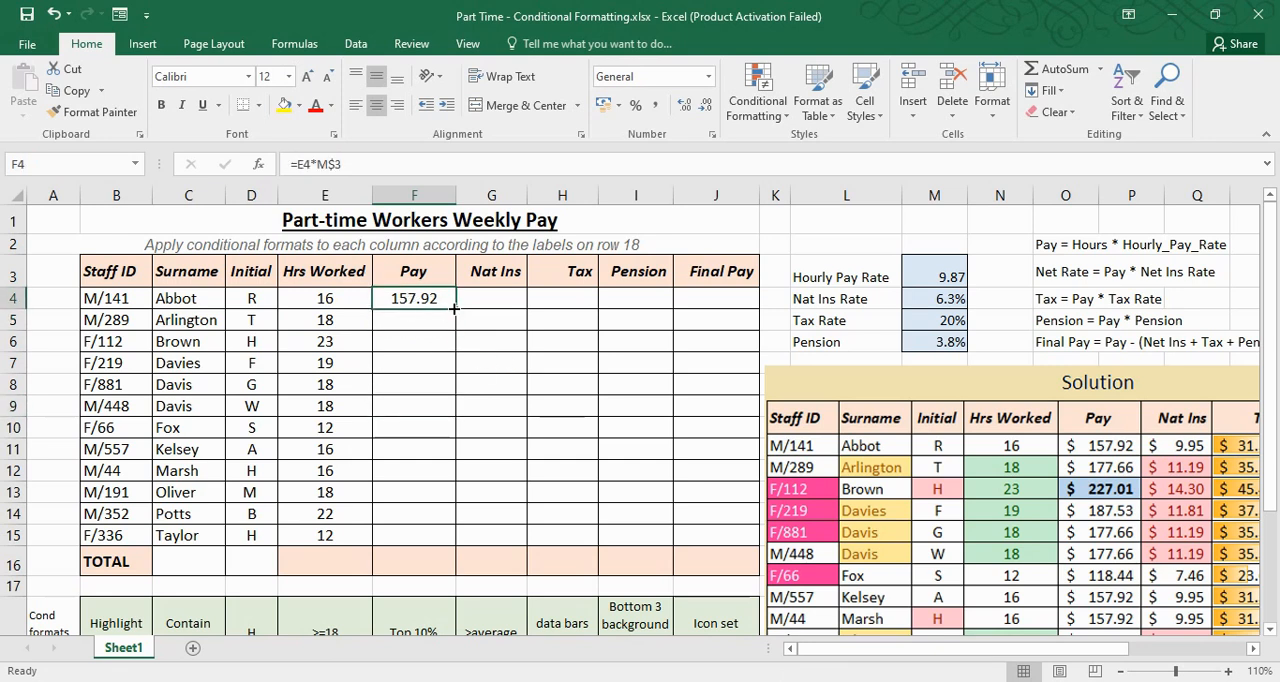
double_click(455, 309)
click(530, 519)
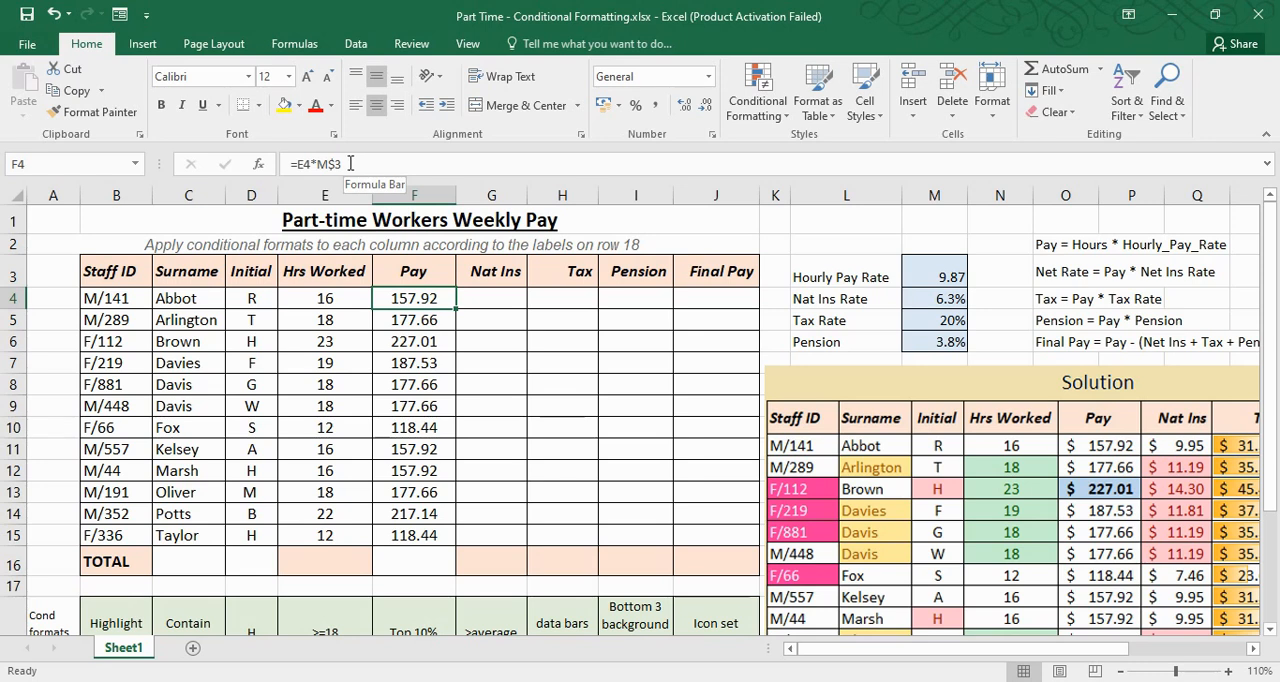
Open F4's Pay formula and cycle its E4 reference through the absolute $E$4 and mixed E$4 reference types
click(346, 164)
drag(342, 164, 316, 166)
click(366, 171)
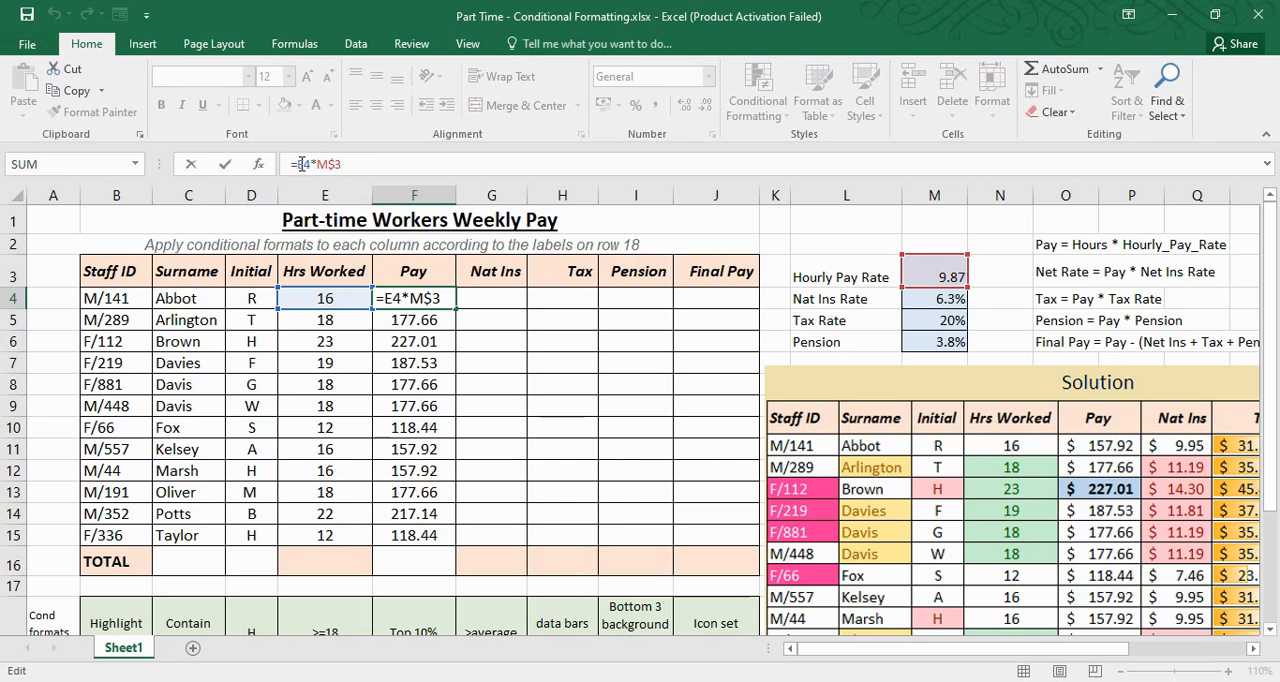
click(302, 164)
key(F4)
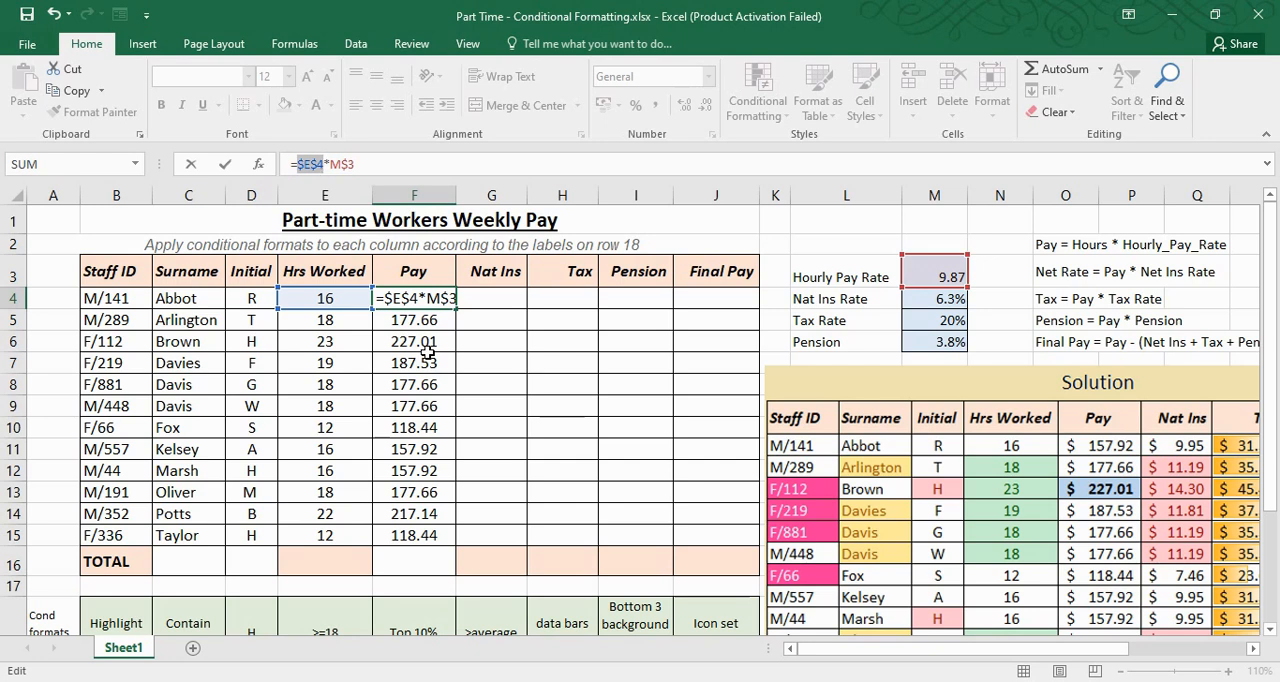
key(F4)
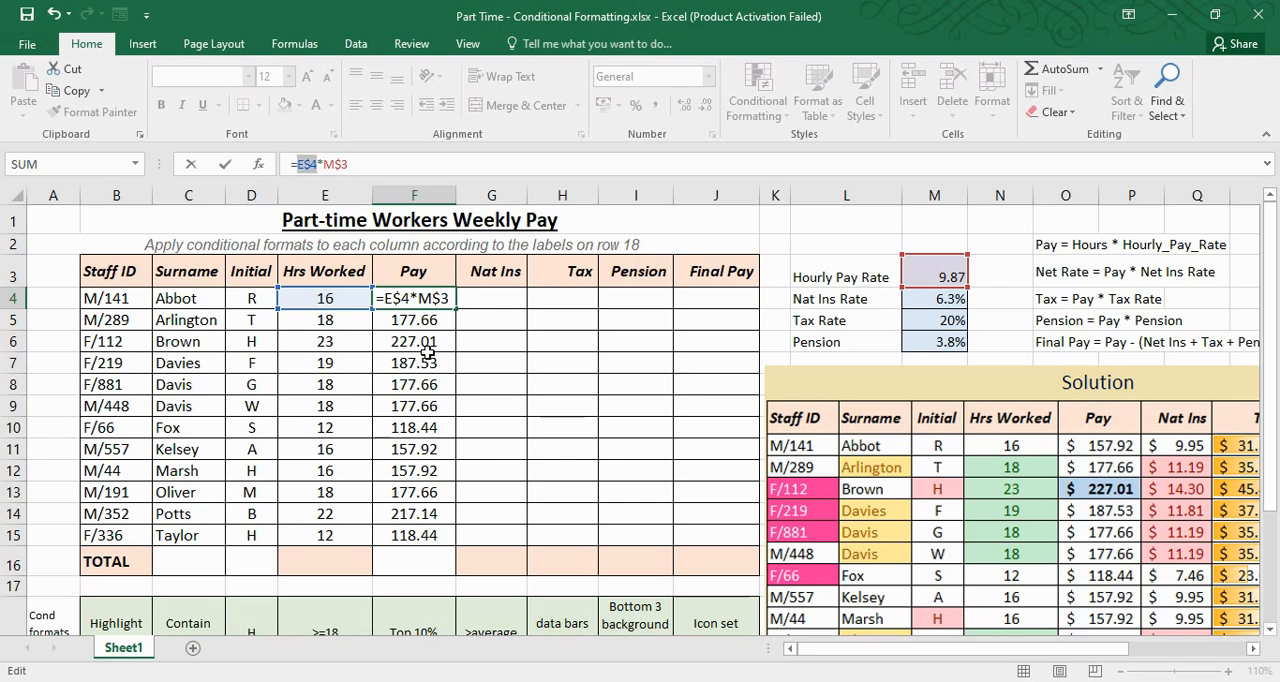
key(F4)
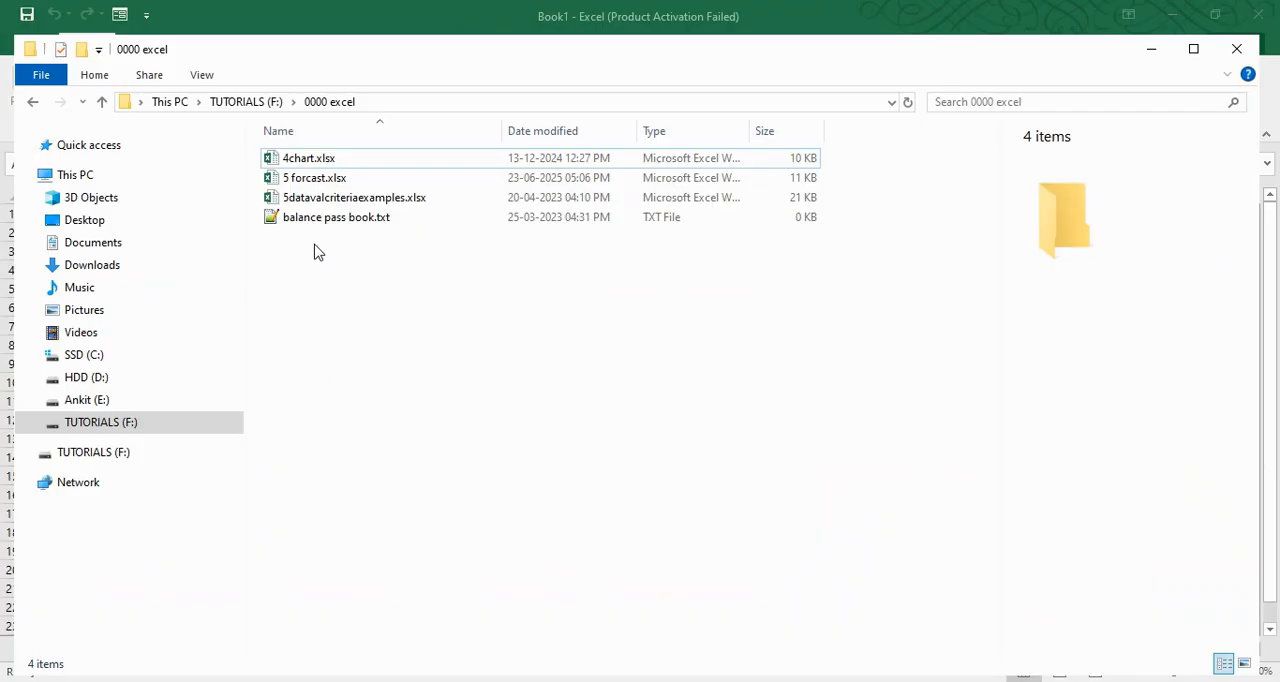
Open the 4chart.xlsx workbook and review its Doughnut Chart, Pie Chart and Sales Report Data tables
click(325, 160)
double_click(325, 160)
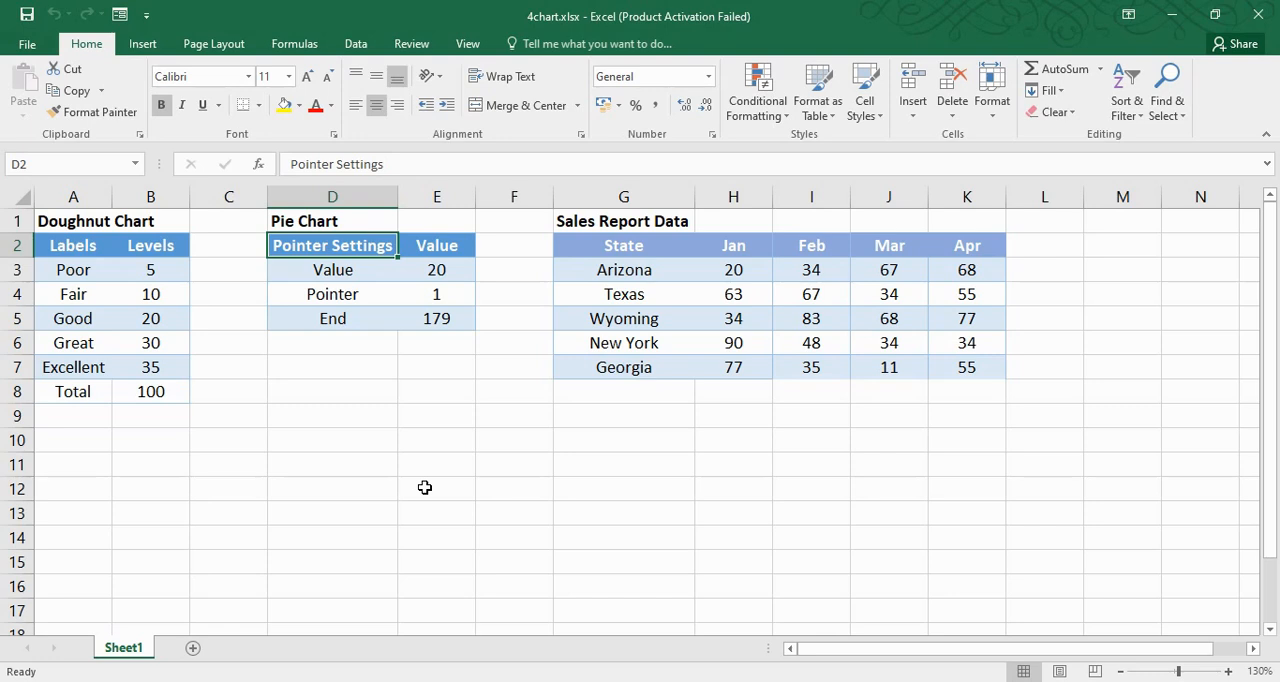
drag(84, 246, 147, 402)
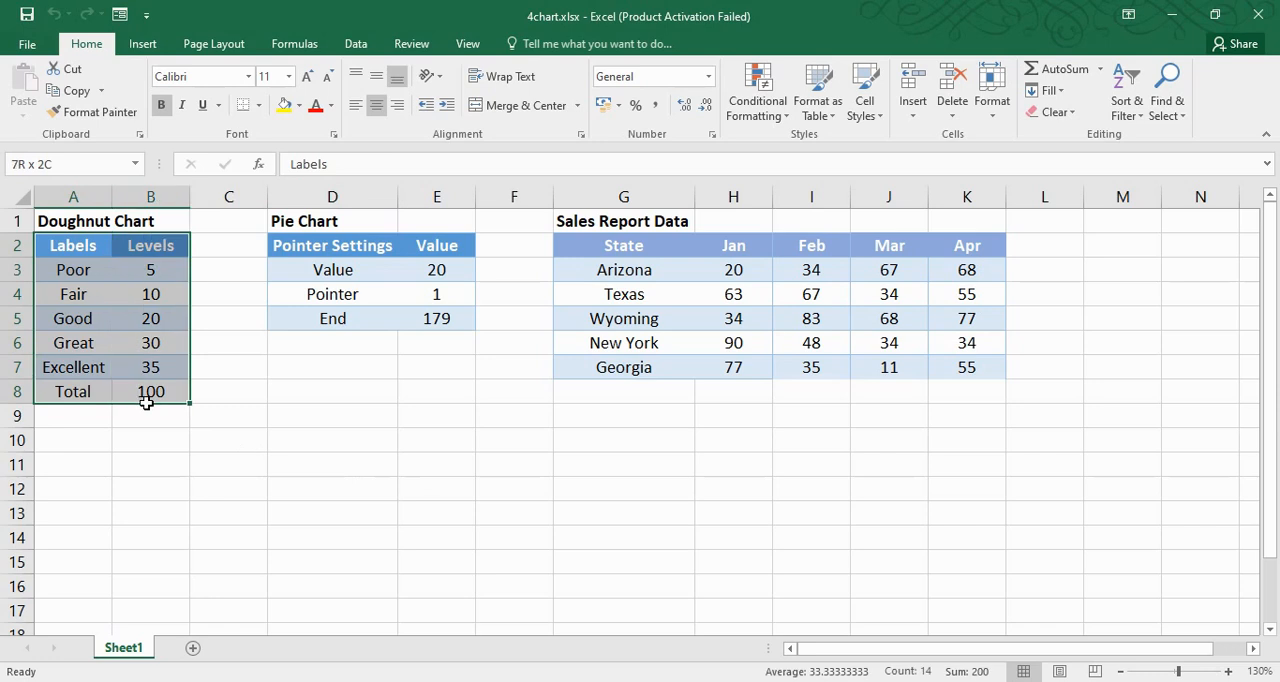
drag(72, 222, 157, 223)
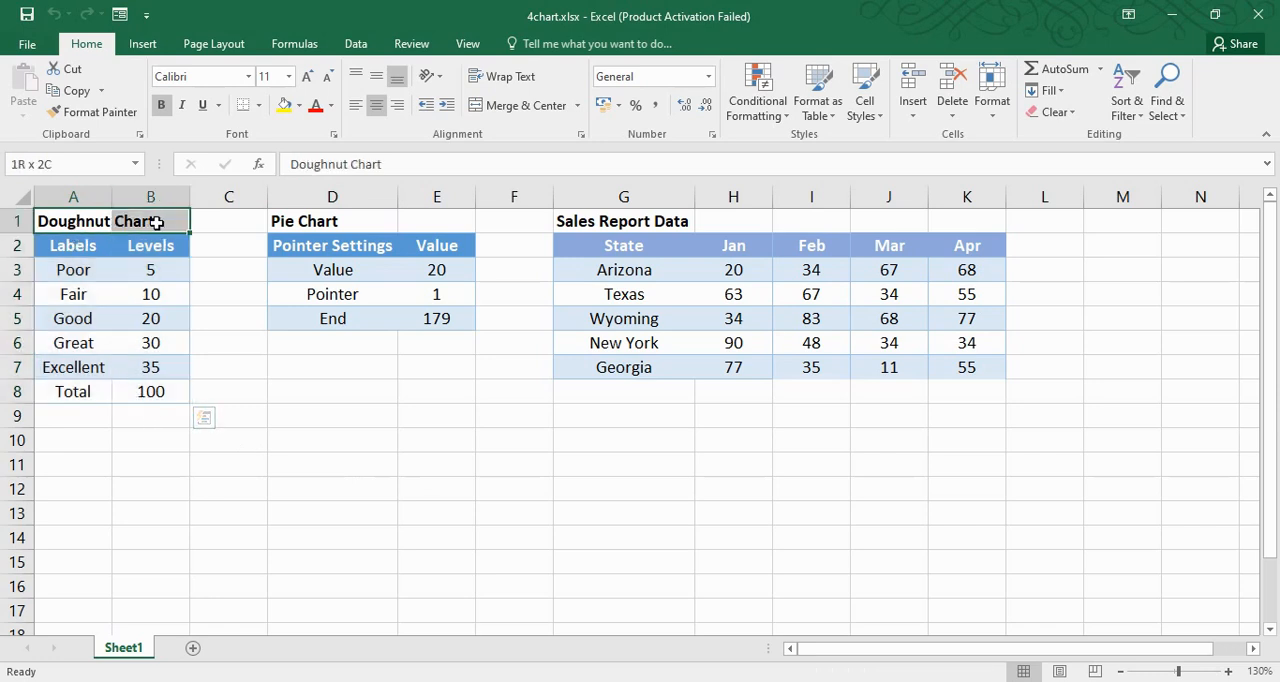
drag(57, 246, 160, 393)
drag(77, 226, 139, 224)
drag(307, 240, 440, 320)
click(300, 221)
drag(611, 248, 957, 391)
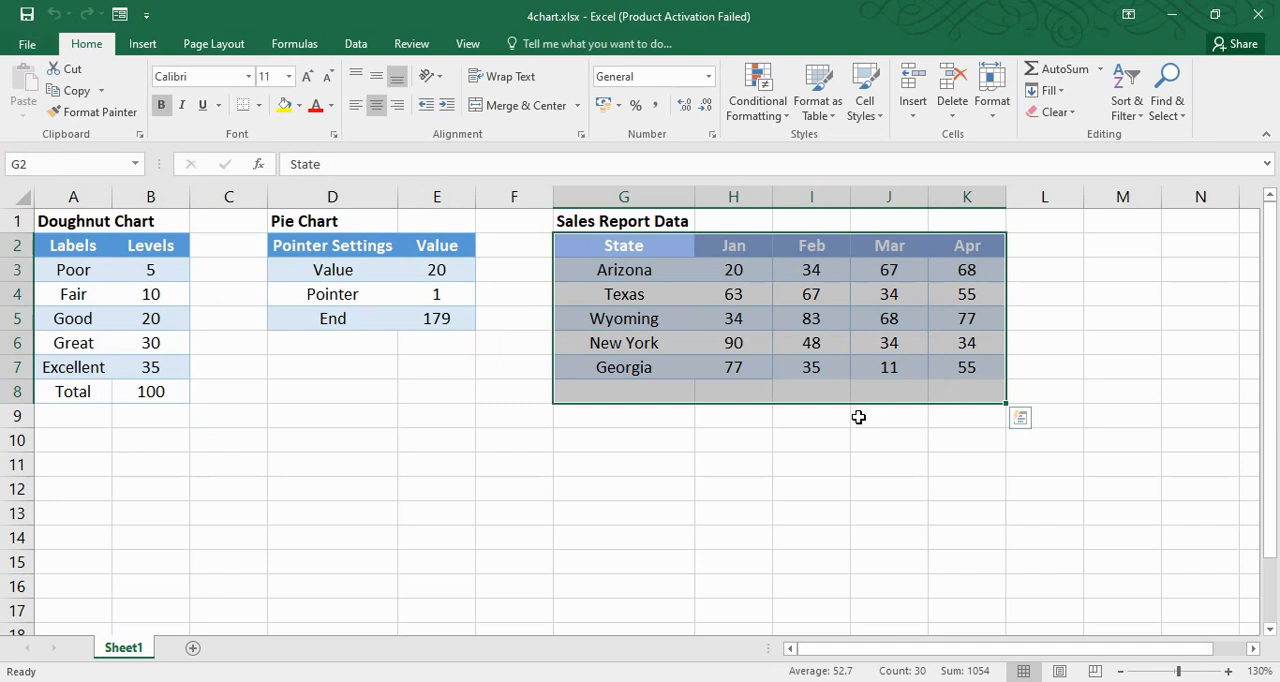
click(766, 489)
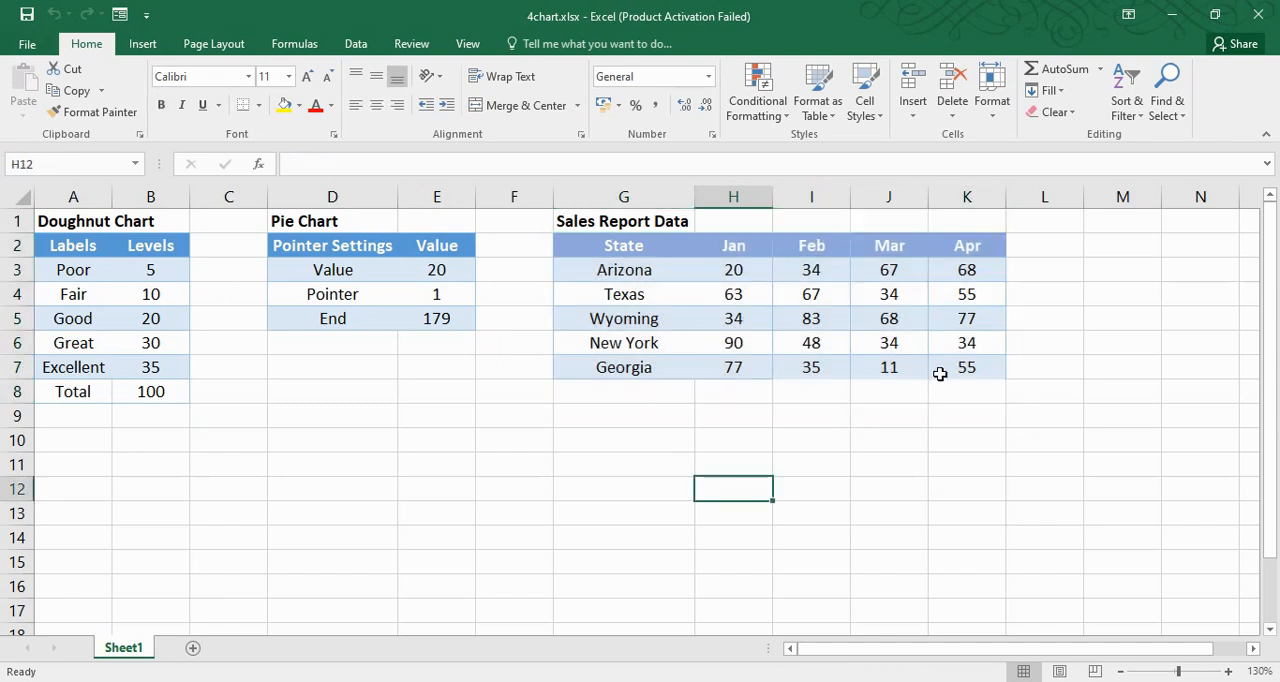
drag(641, 246, 990, 367)
click(734, 510)
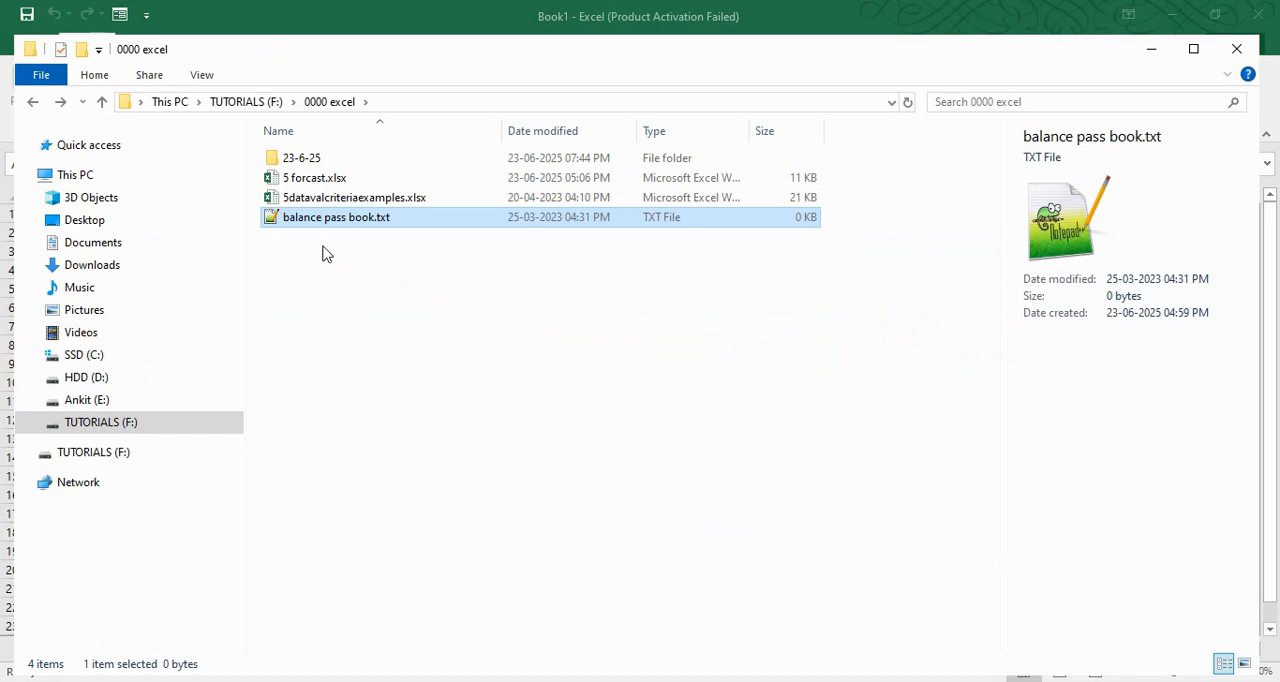
Switch to the blank Book1 workbook, enter passbook headings for date, transaction, deposit, withdraw and bal in row 1, and enter date 1 in A2
click(460, 676)
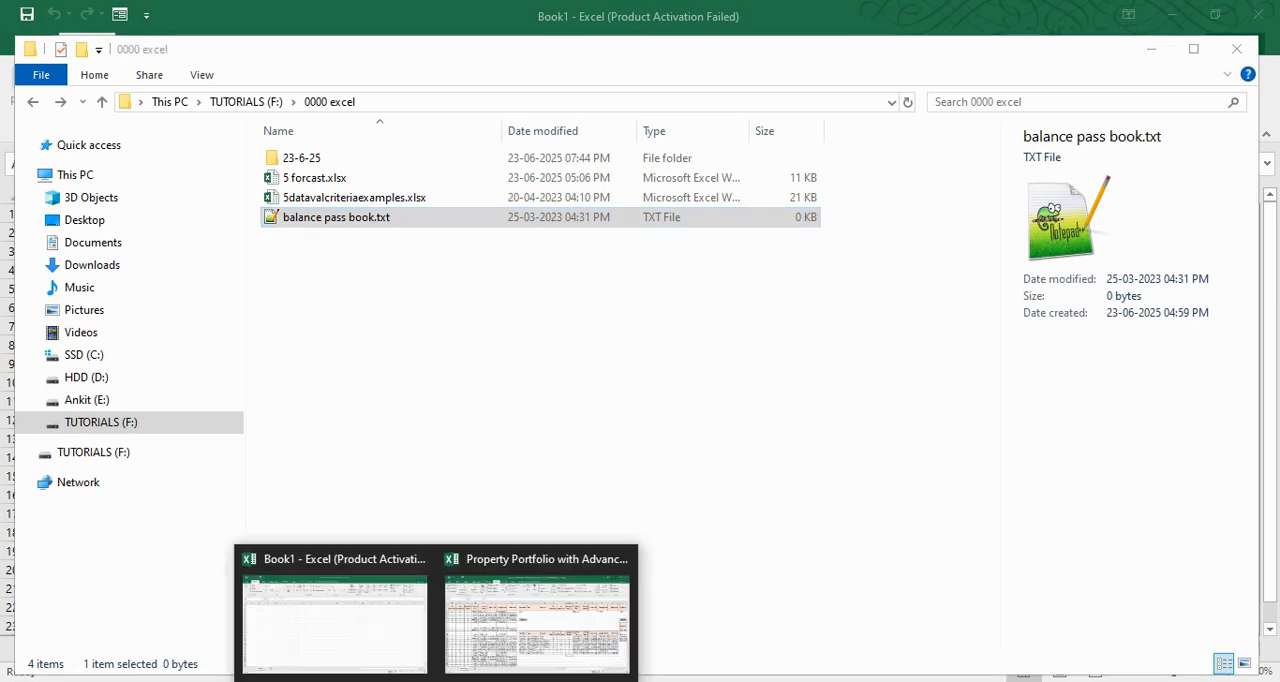
click(427, 618)
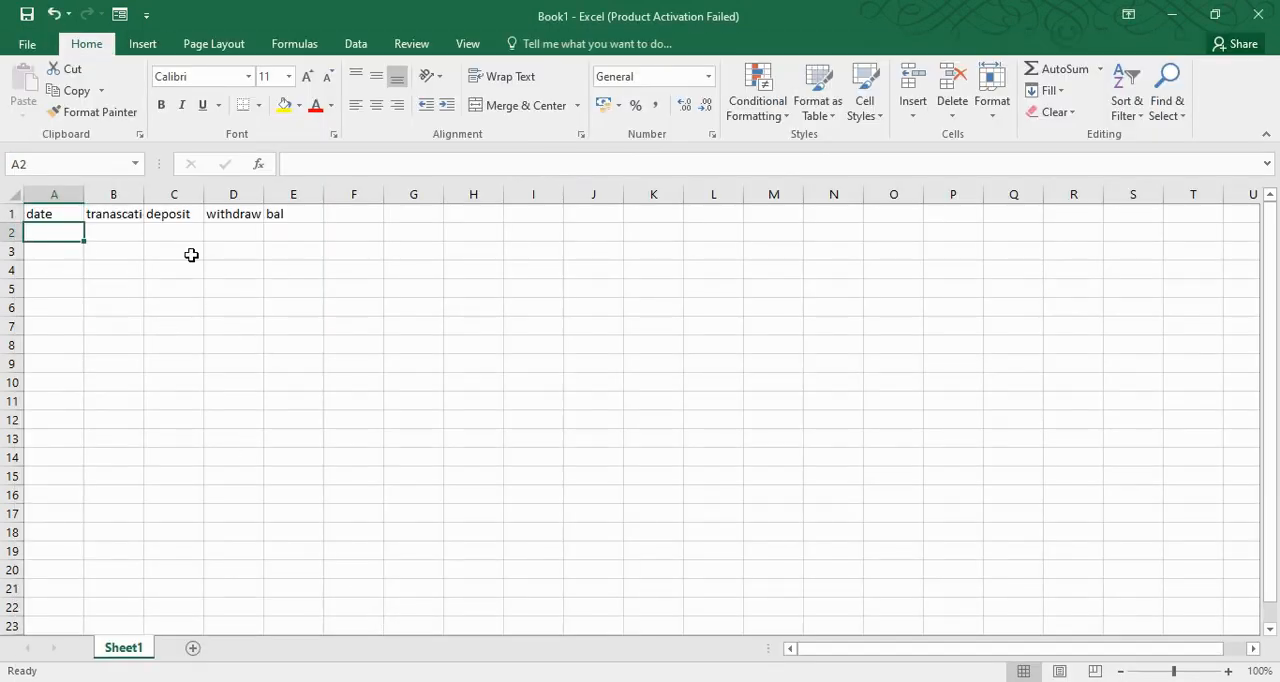
text(1)
key(Return)
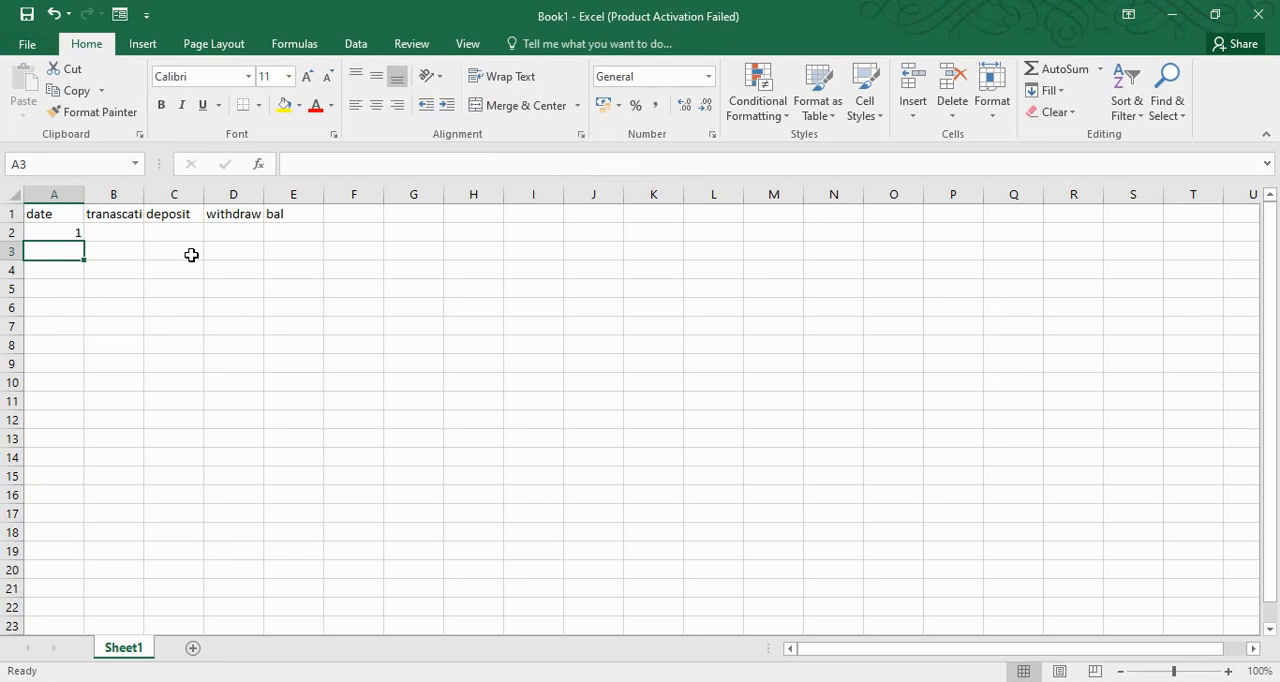
Complete the first passbook row with transaction cash, deposit 1000 and bal 1000
key(Up)
key(Right)
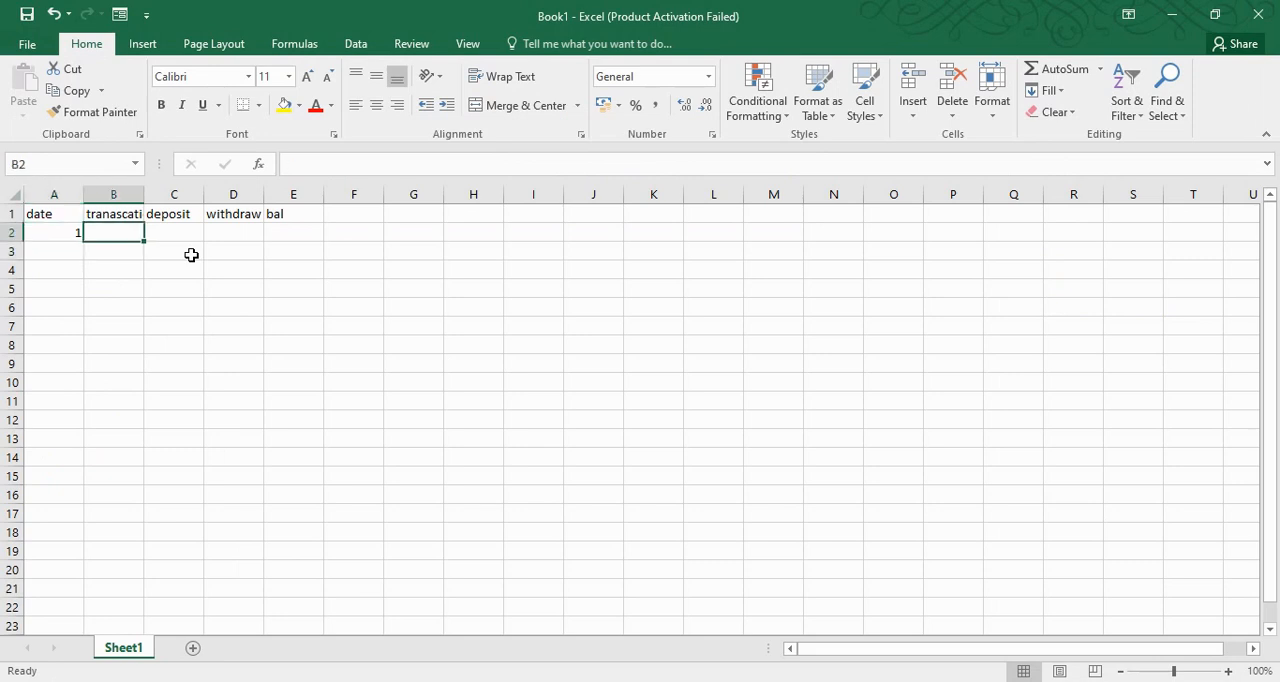
text(cas)
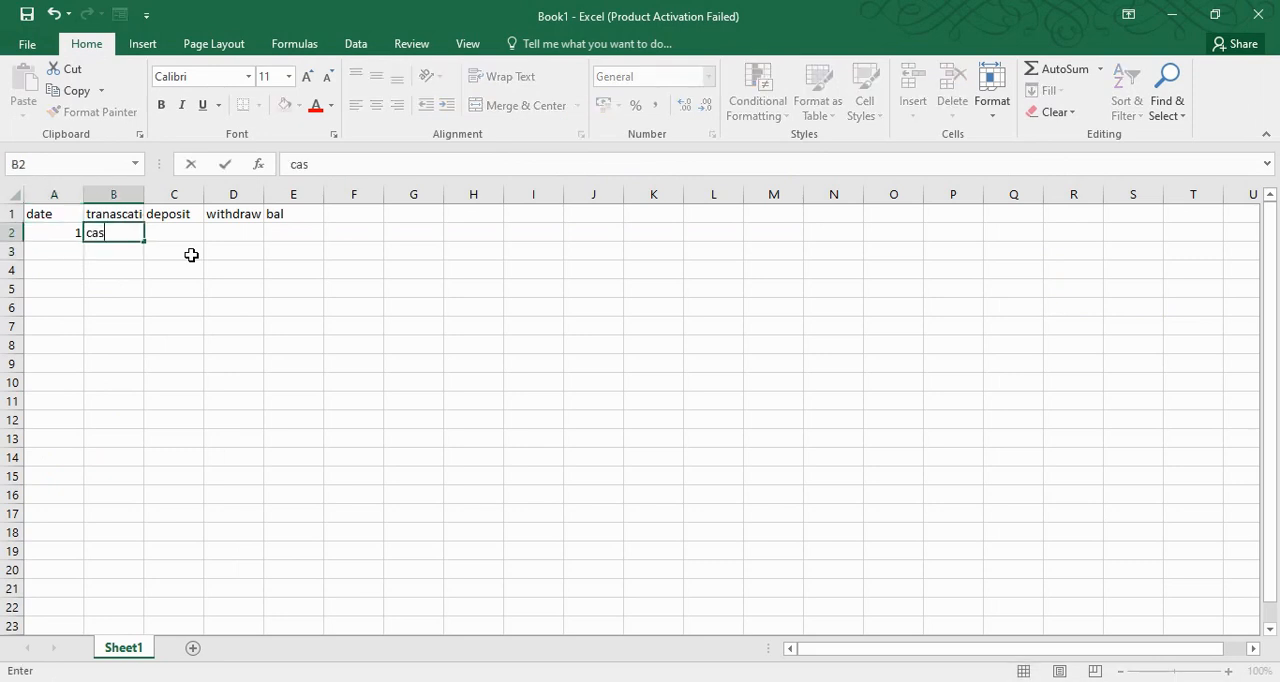
text(h)
key(Tab)
text(1000)
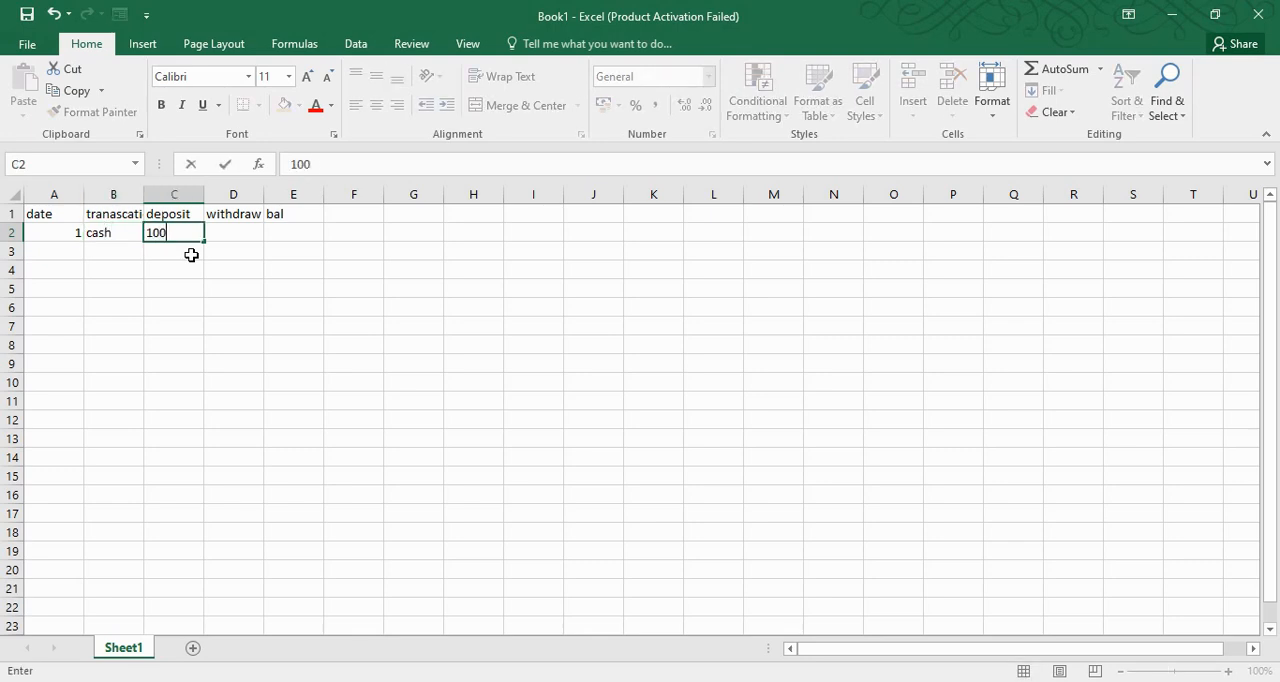
key(Tab)
key(Tab)
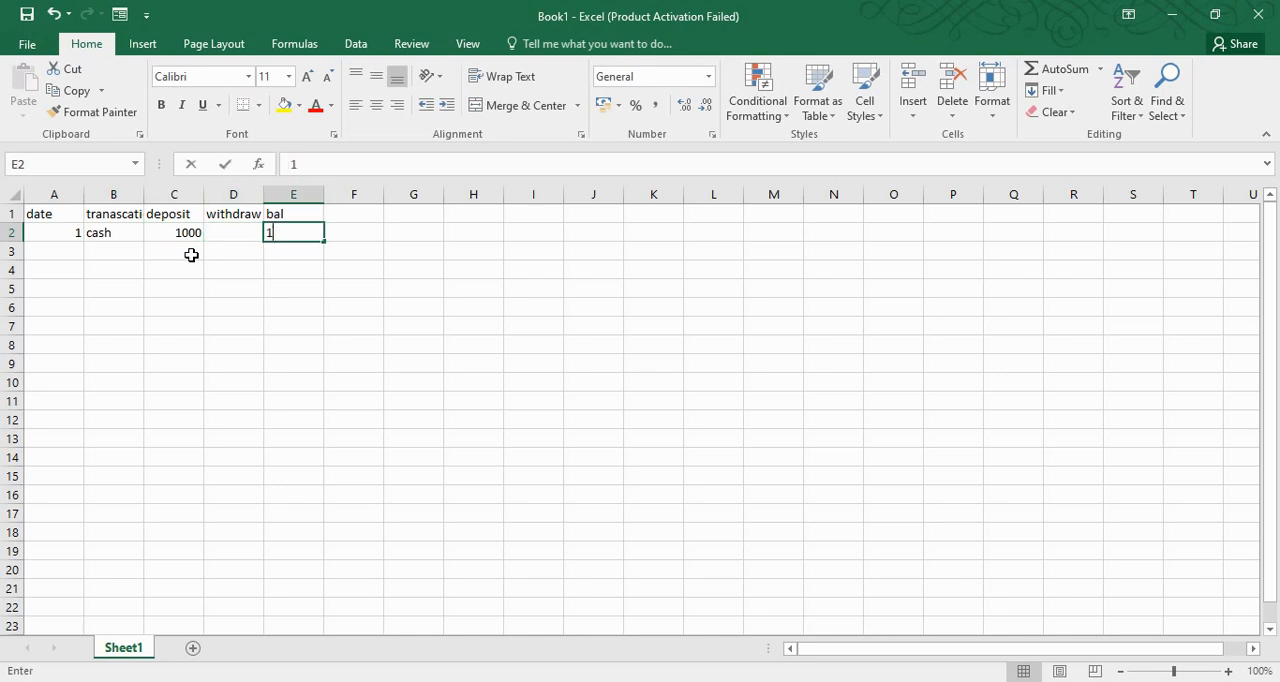
text(1000)
key(Return)
Fill in row 3 with date 2, transaction cash, deposit 5000 and bal 6000
key(Left)
key(Left)
key(Left)
key(Left)
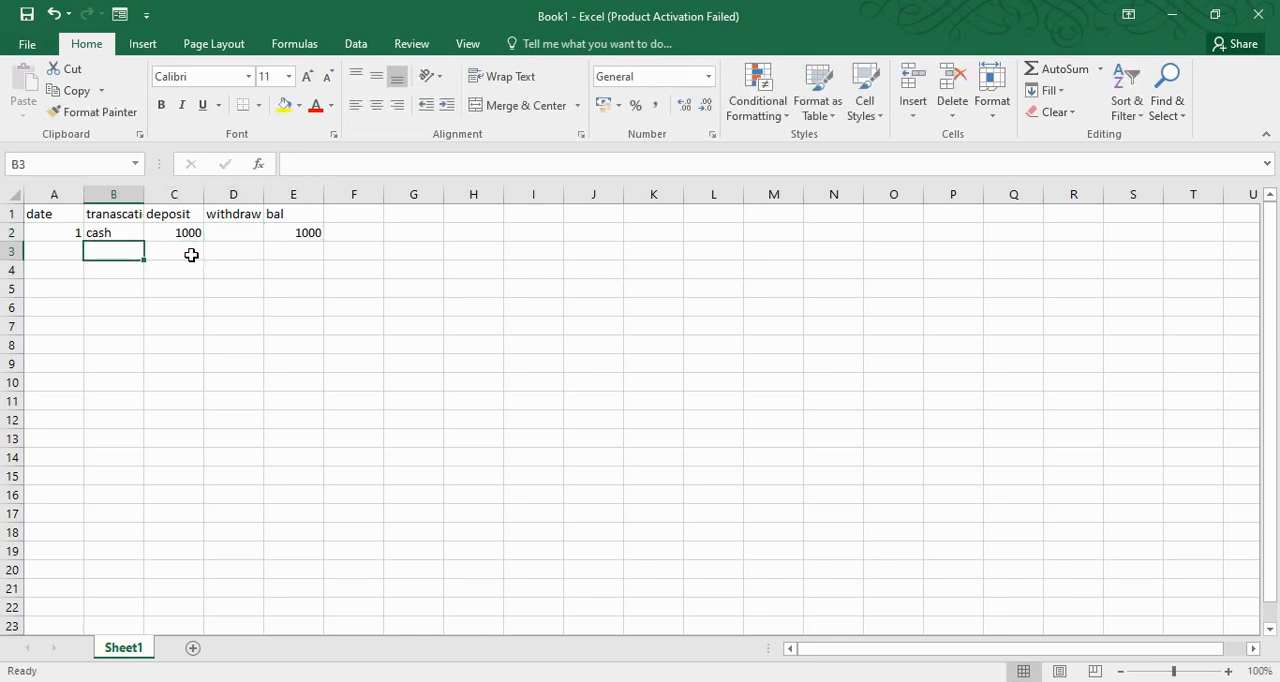
text(2)
key(Tab)
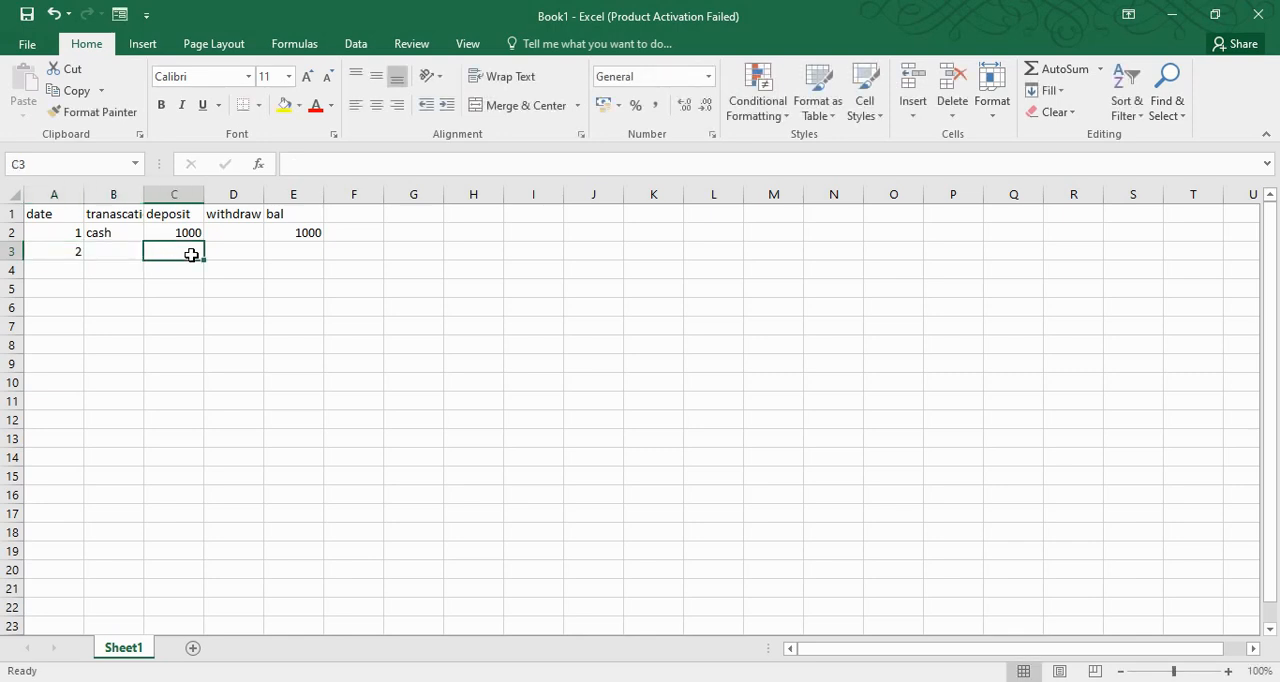
text(cash)
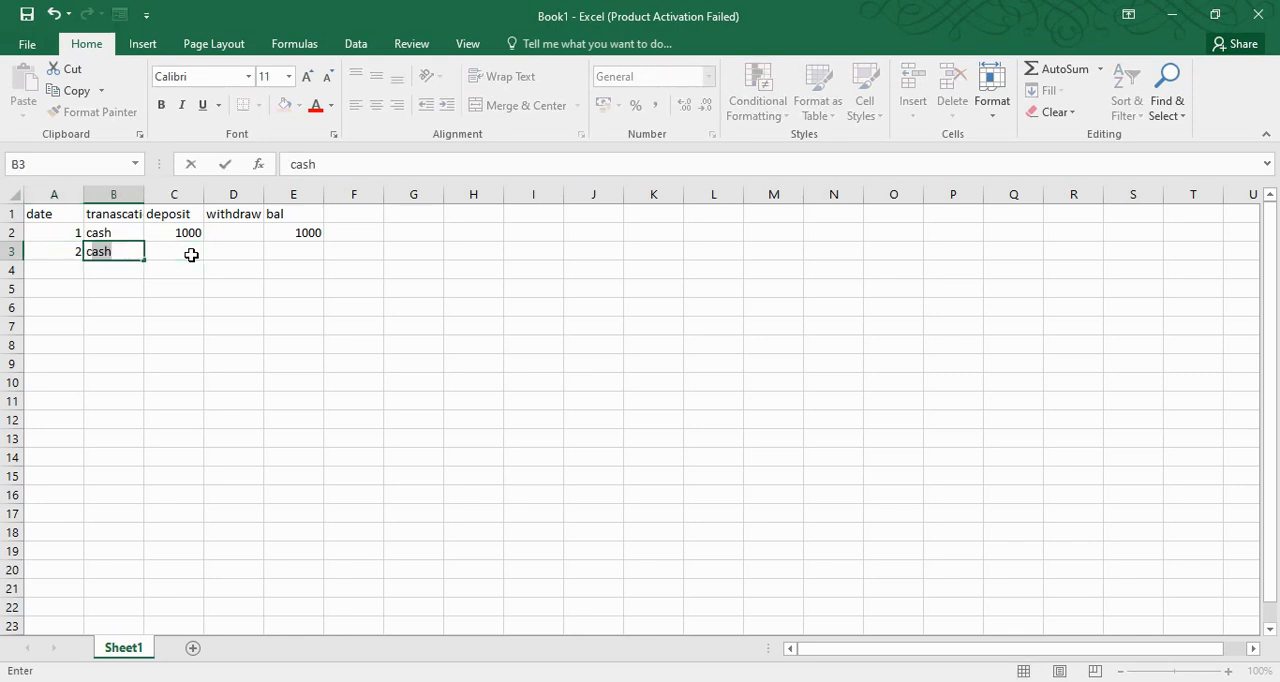
key(Return)
key(Right)
click(191, 255)
text(5000)
key(Tab)
key(Tab)
text(60)
text(0)
key(Return)
Fill in row 4 with date 3, transaction che, withdraw 2500 and bal 3500
key(Left)
key(Left)
key(Left)
key(Left)
text(3)
key(Tab)
text(ch)
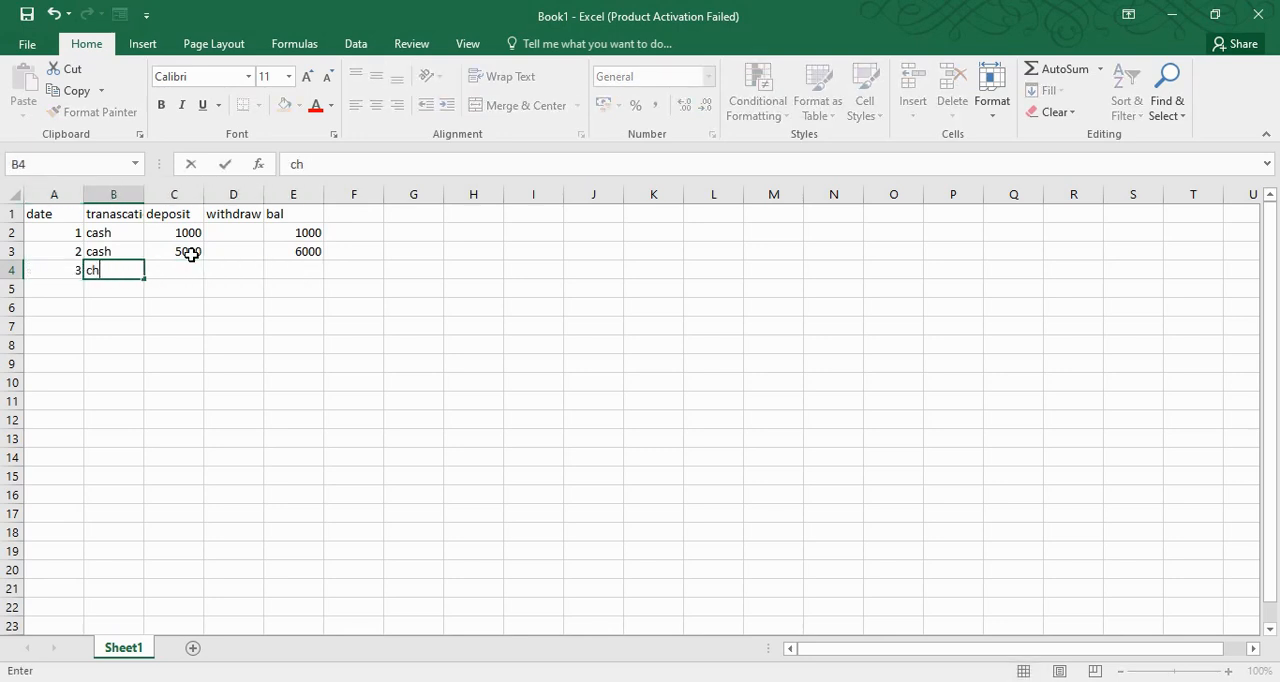
key(Tab)
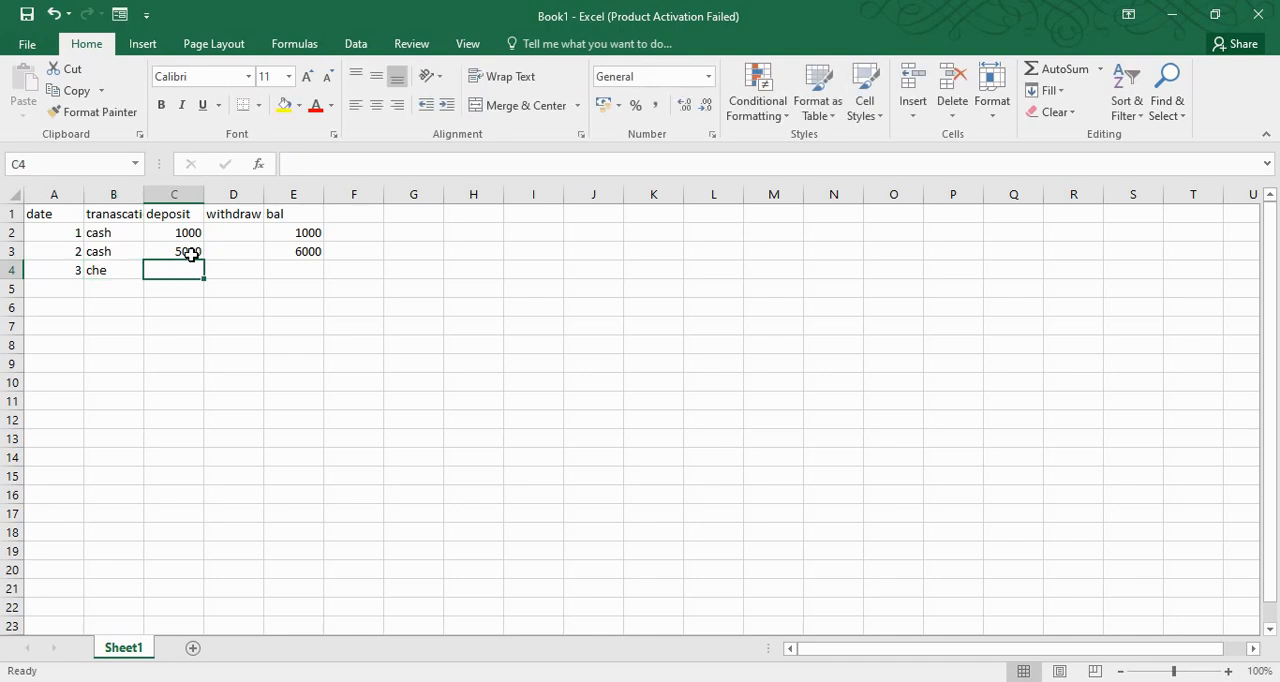
key(Tab)
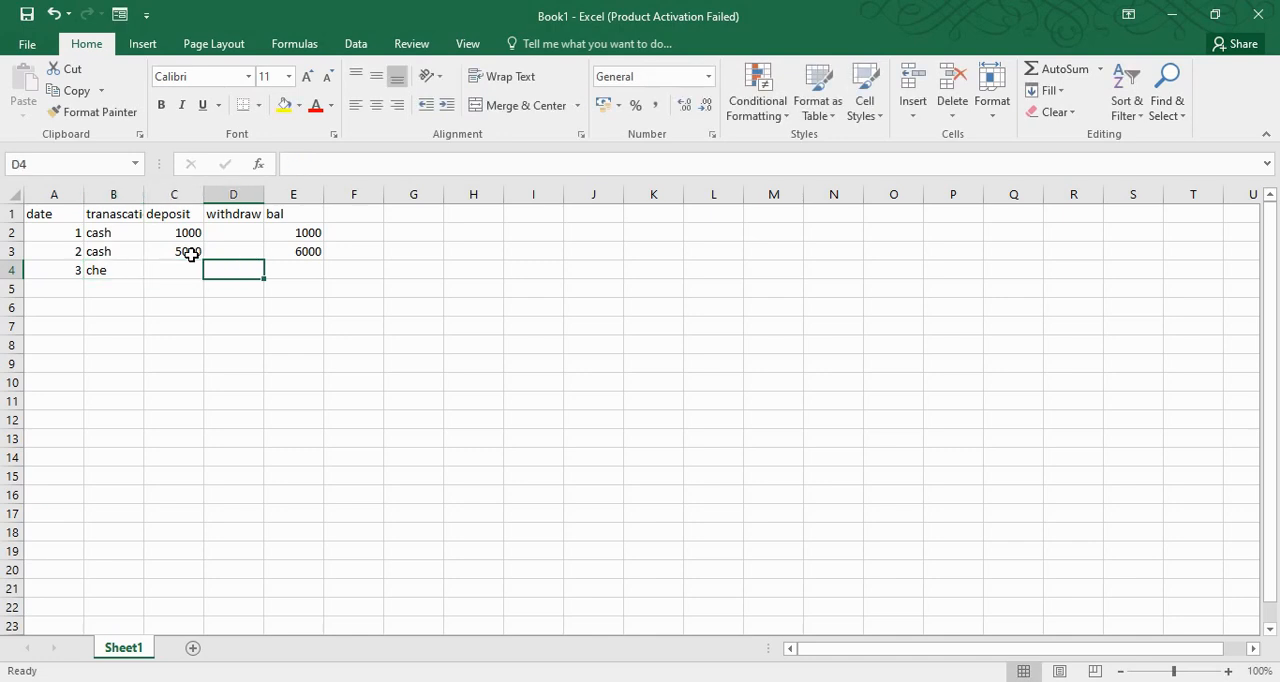
text(2500)
key(Tab)
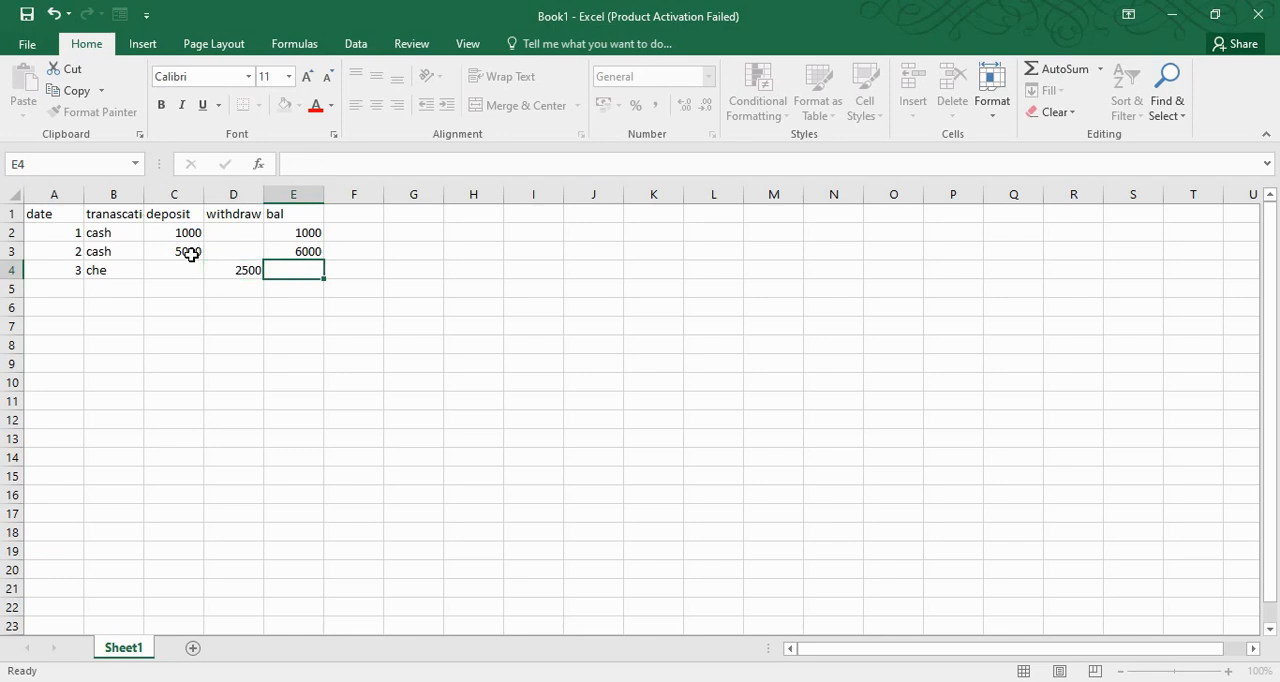
text(3500)
key(Return)
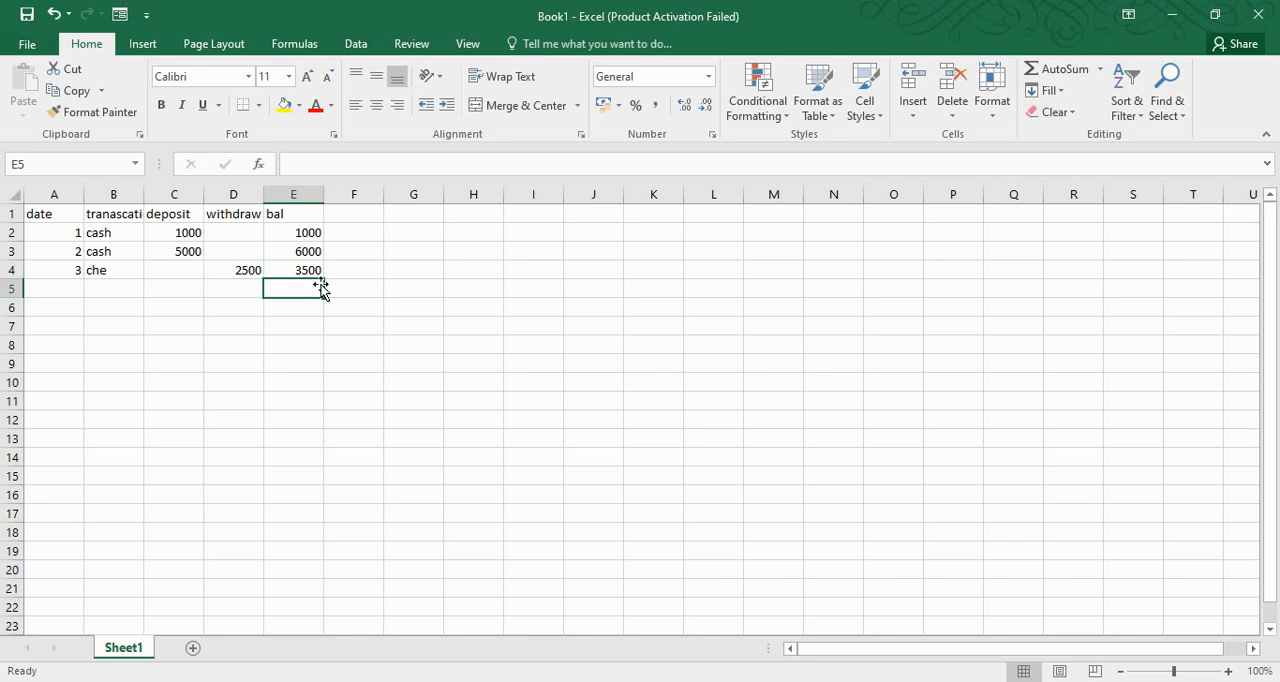
Review the deposit and withdraw entries in C2:D4 against the bal column
drag(189, 232, 251, 271)
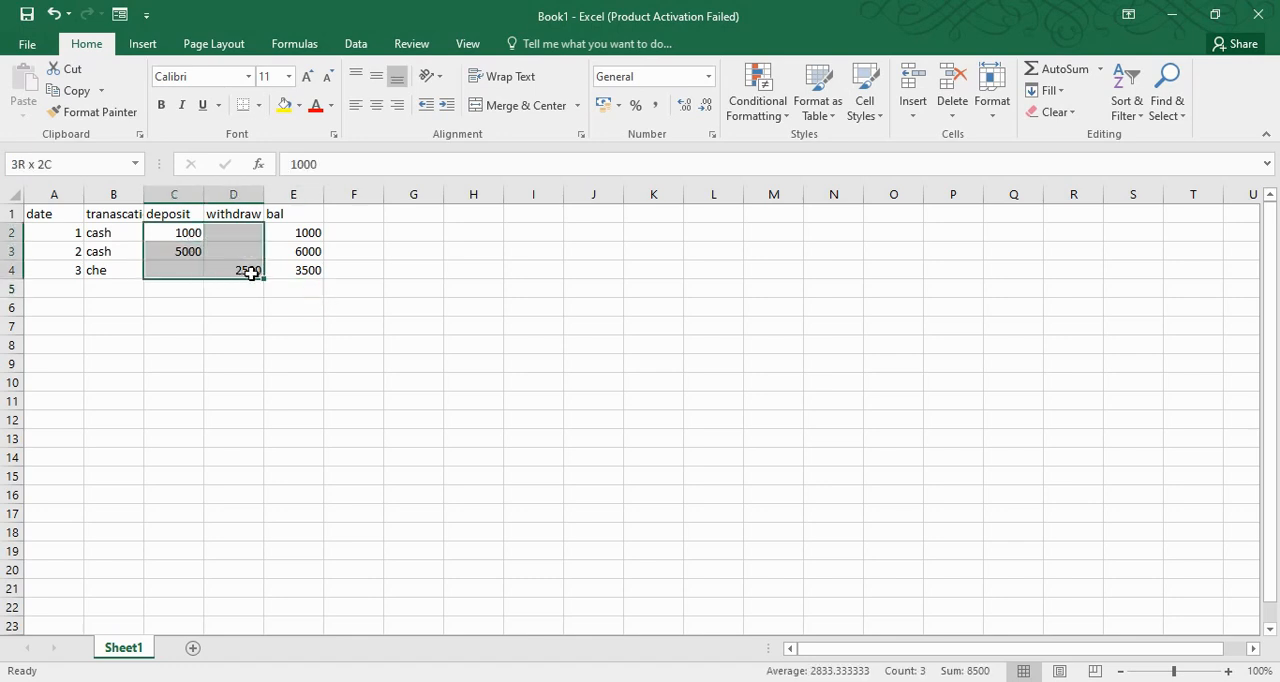
drag(300, 233, 293, 461)
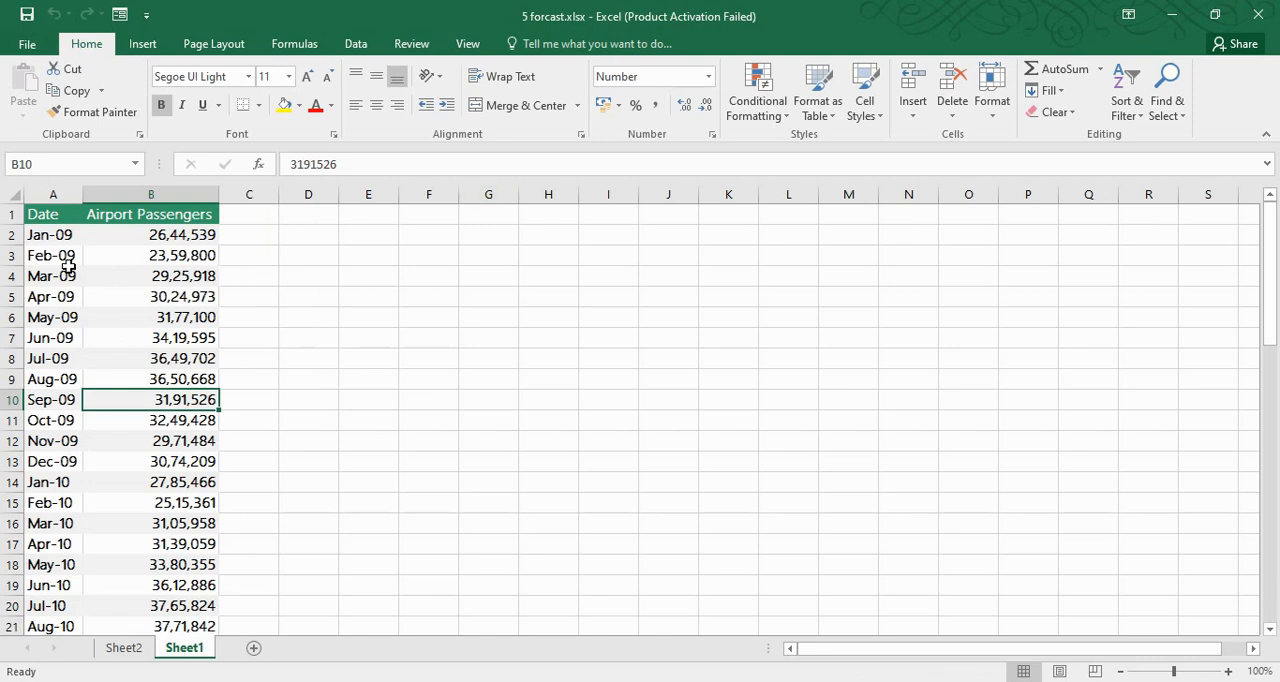
Open the 5 forcast.xlsx workbook and review Sheet1's monthly Airport Passengers data through the last recorded month
drag(50, 236, 194, 236)
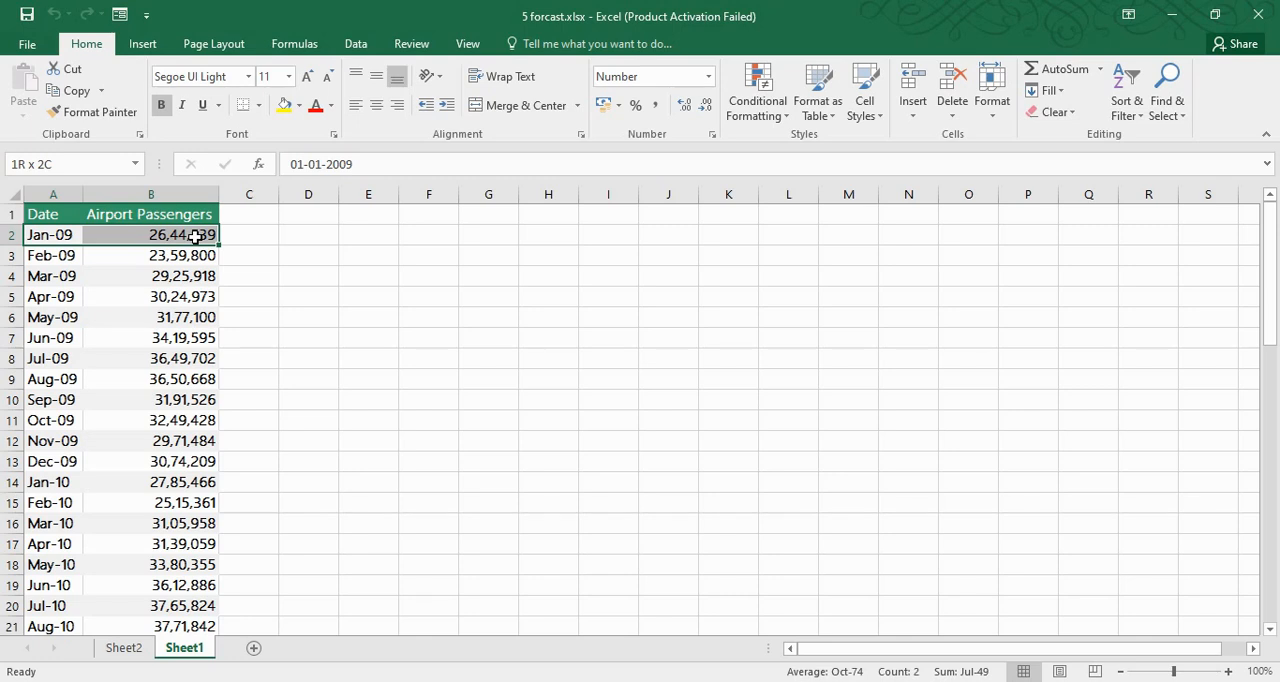
drag(194, 236, 138, 602)
click(146, 568)
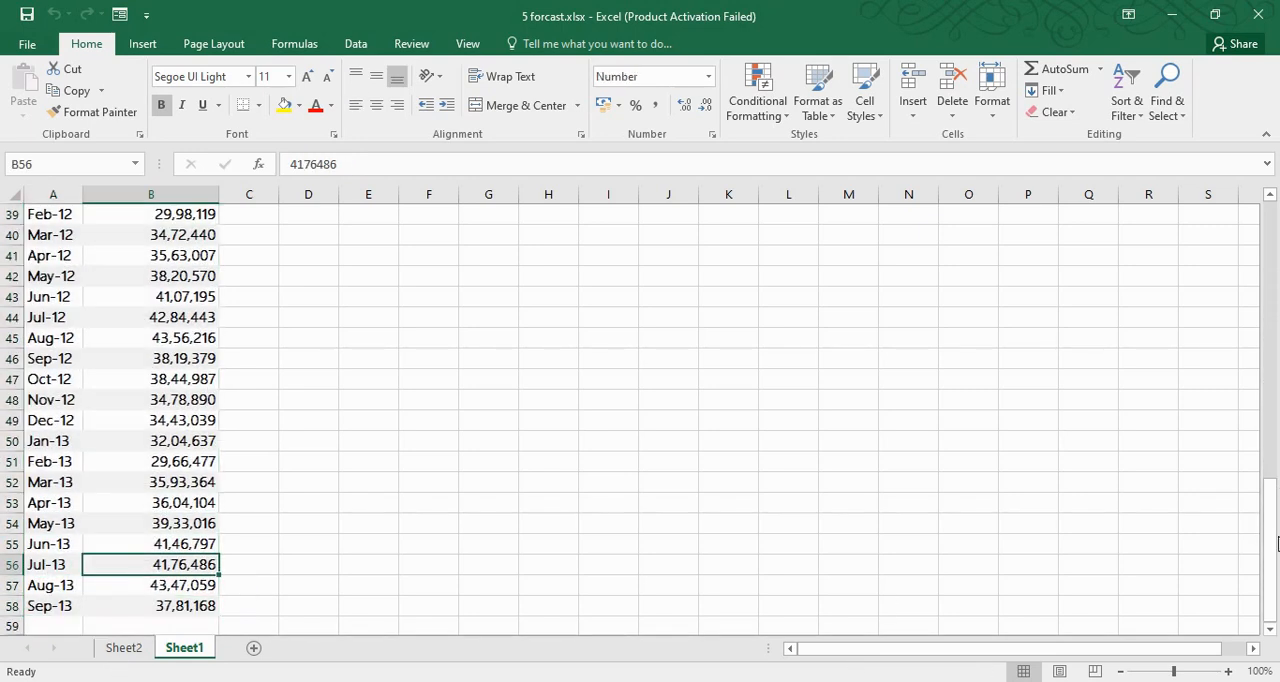
click(1270, 629)
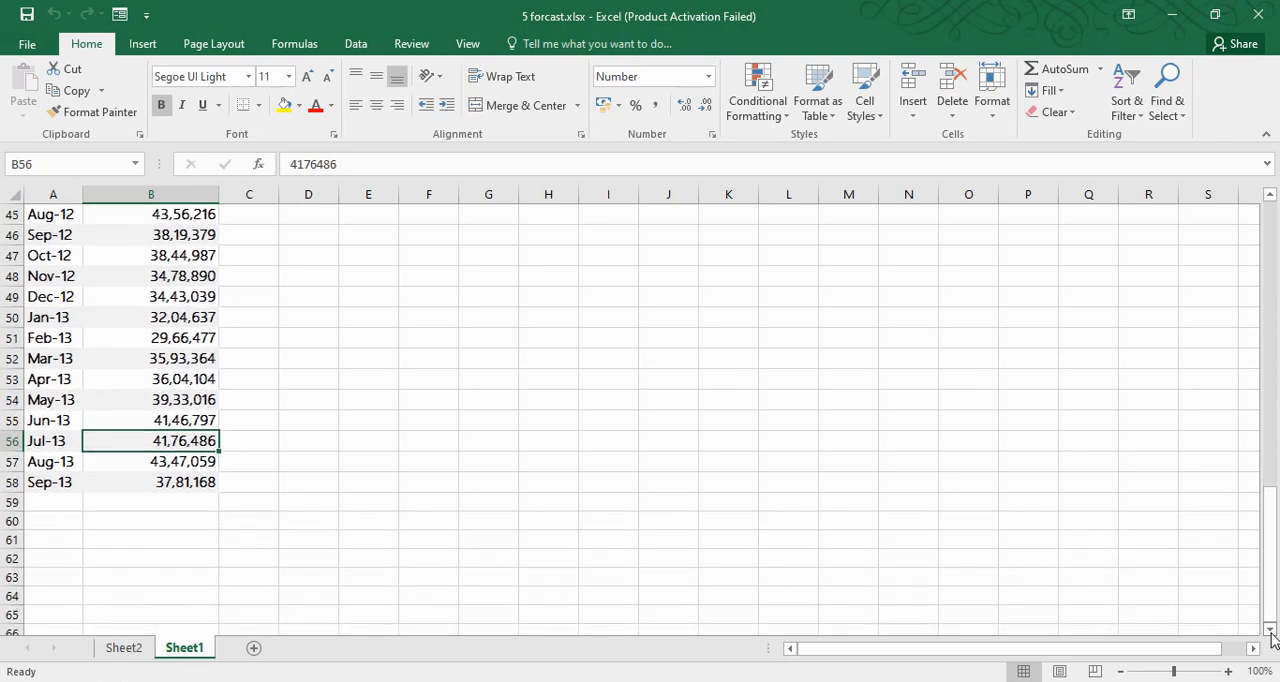
click(155, 458)
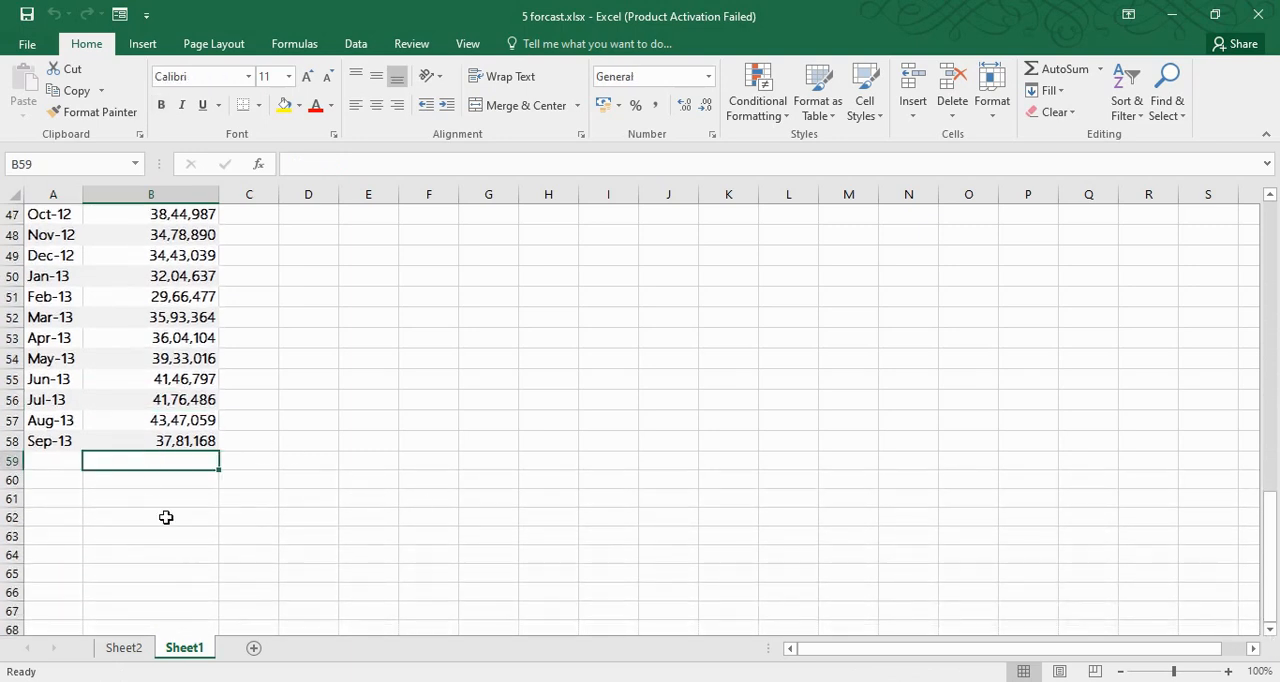
drag(180, 419, 180, 237)
click(289, 317)
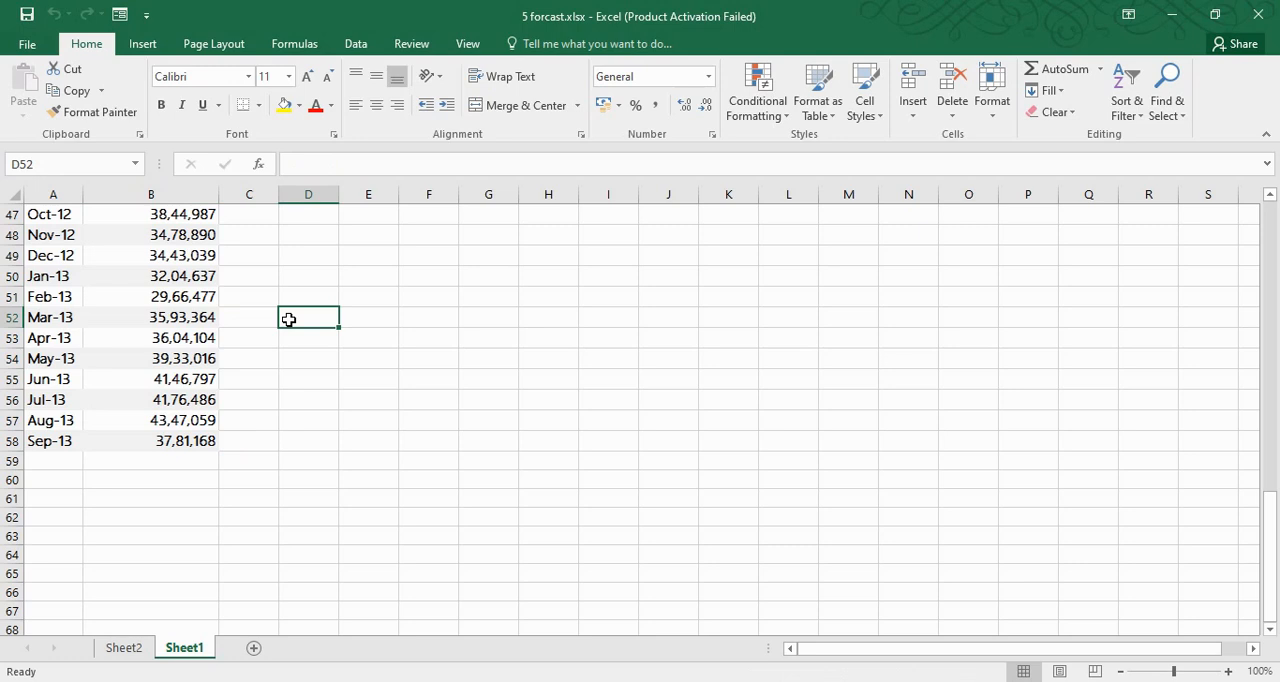
click(166, 327)
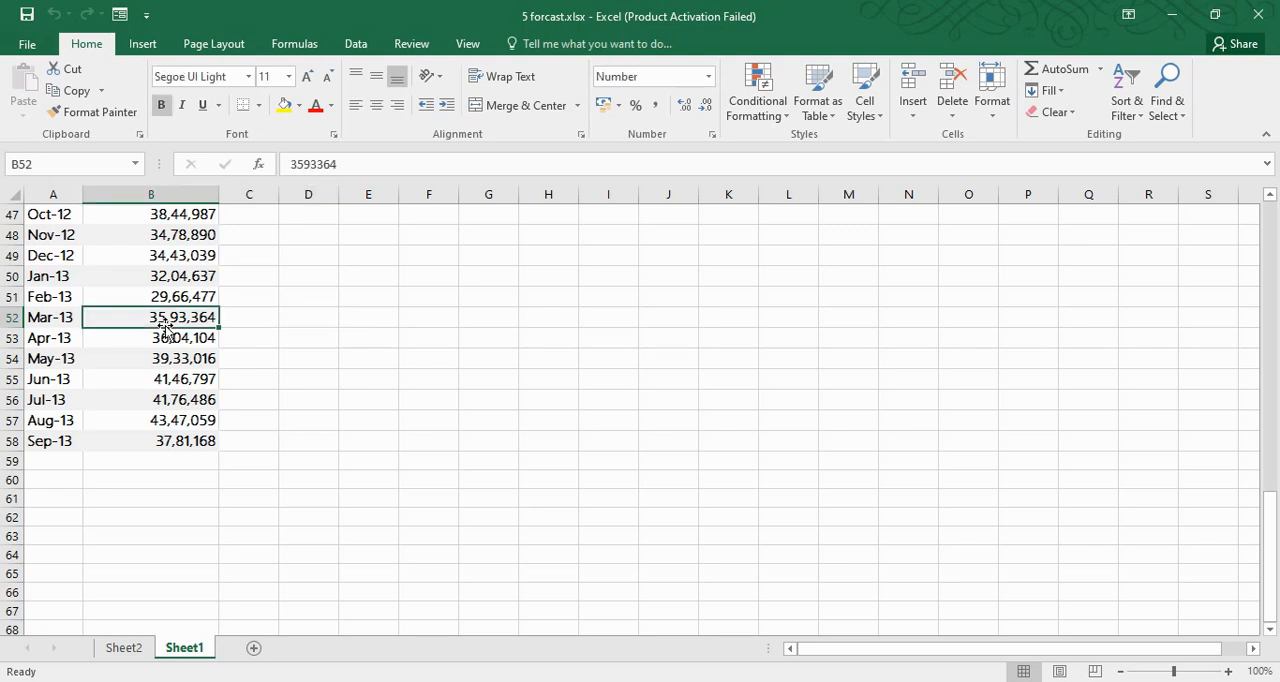
Create a line-chart forecast worksheet from the Date and Airport Passengers data with the forecast ending on 01-09-2015, and dismiss its tip
click(356, 43)
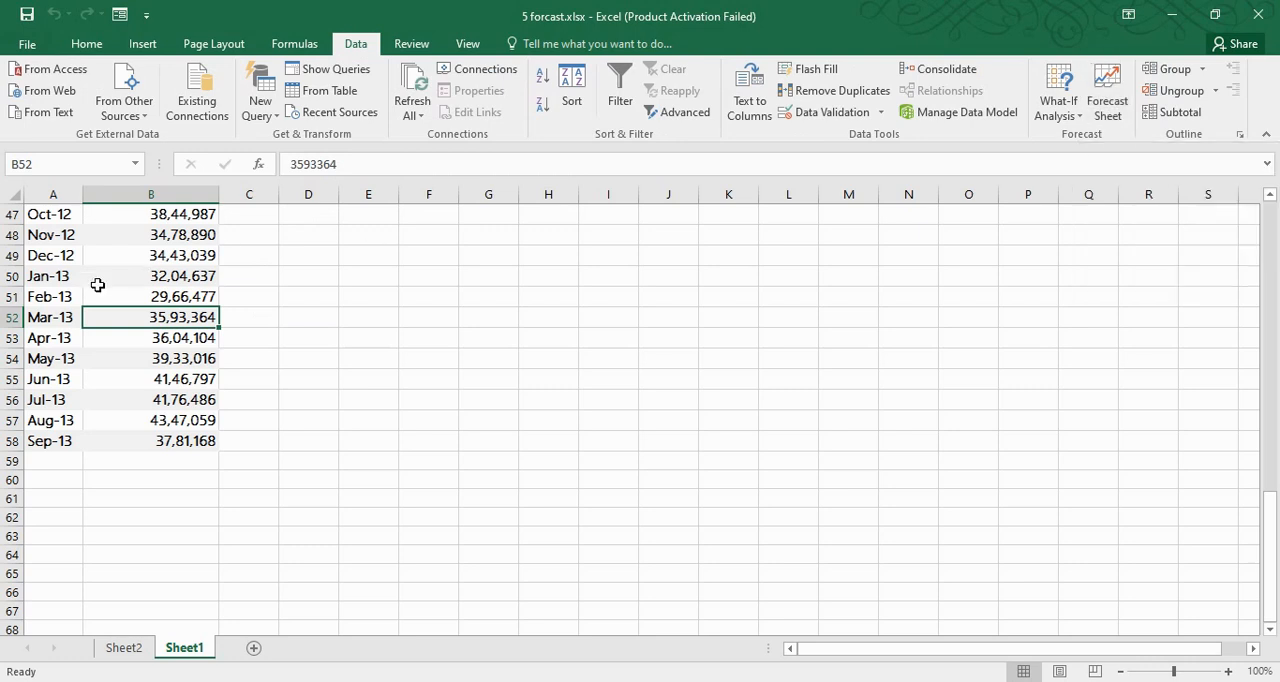
click(62, 253)
click(172, 256)
click(192, 357)
click(1110, 100)
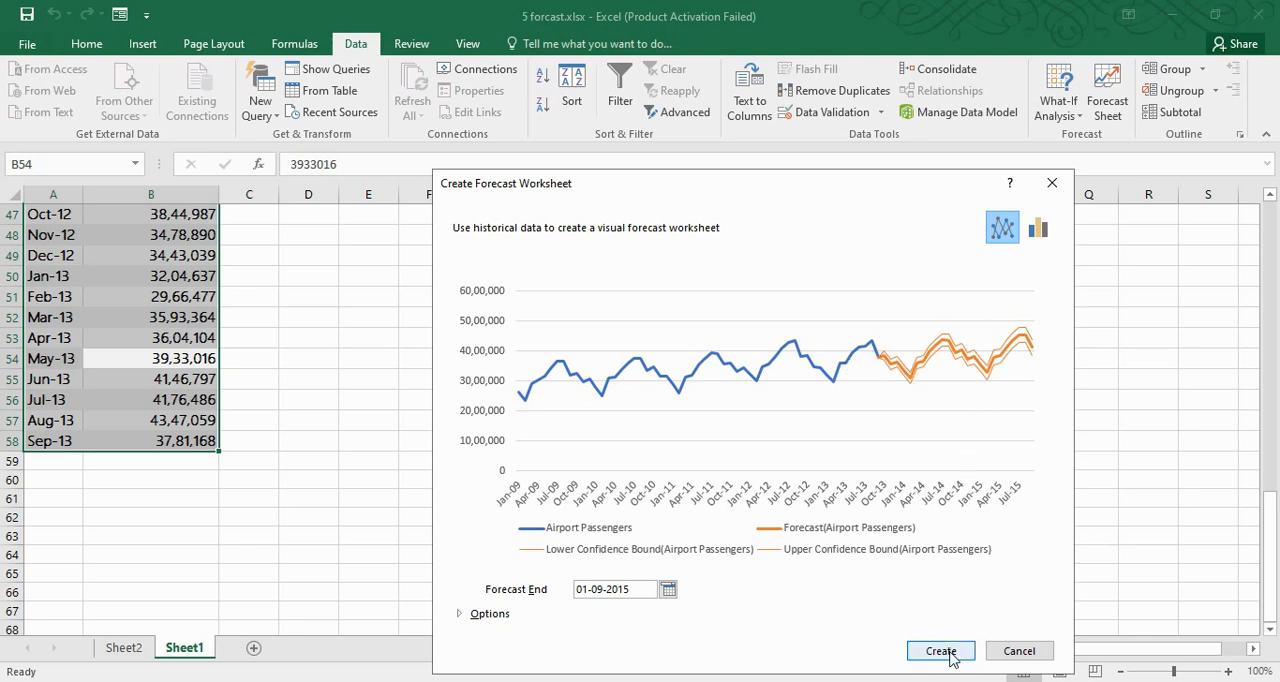
click(915, 655)
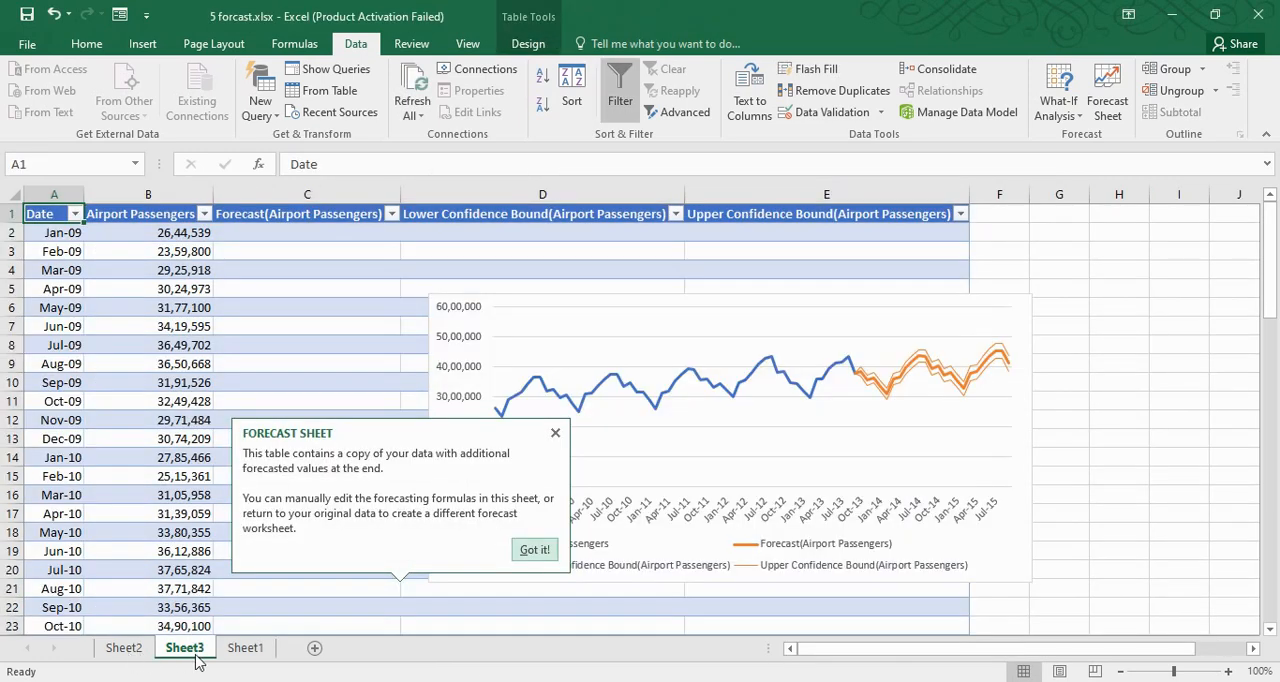
click(535, 551)
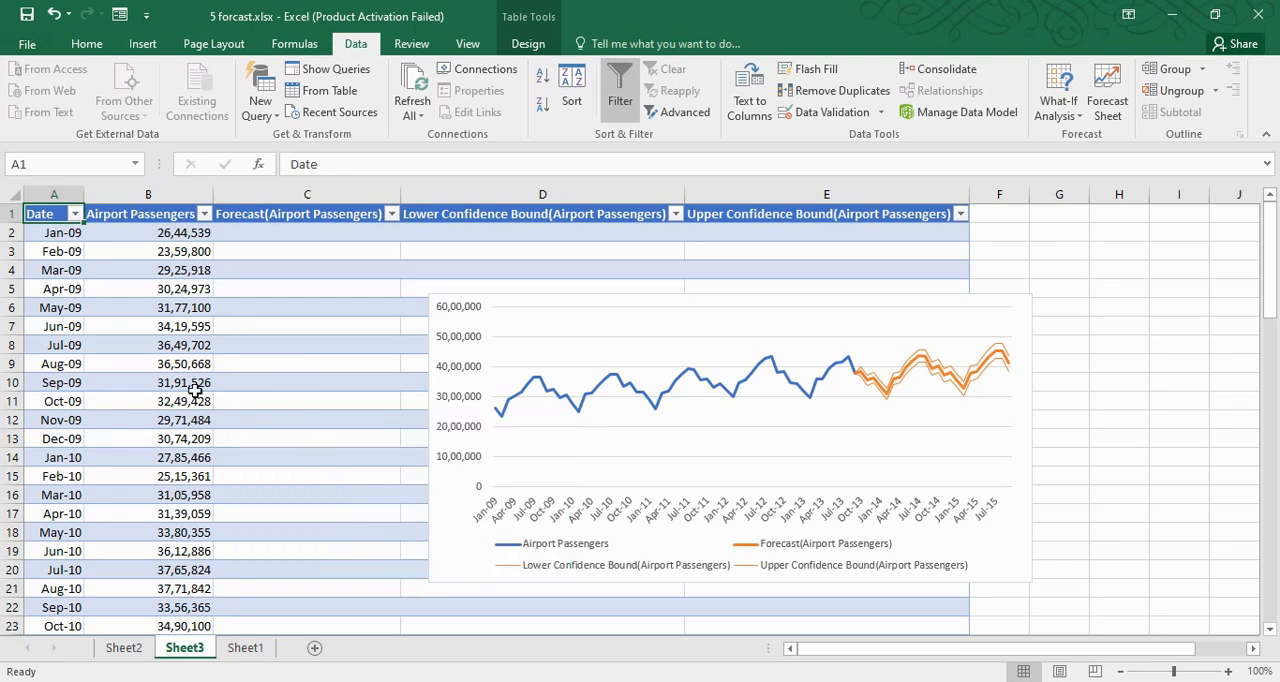
Examine the new forecast table from the historical passenger rows down to the Sep-13 row where the forecast values start
click(197, 551)
key(Down)
key(Down)
key(Down)
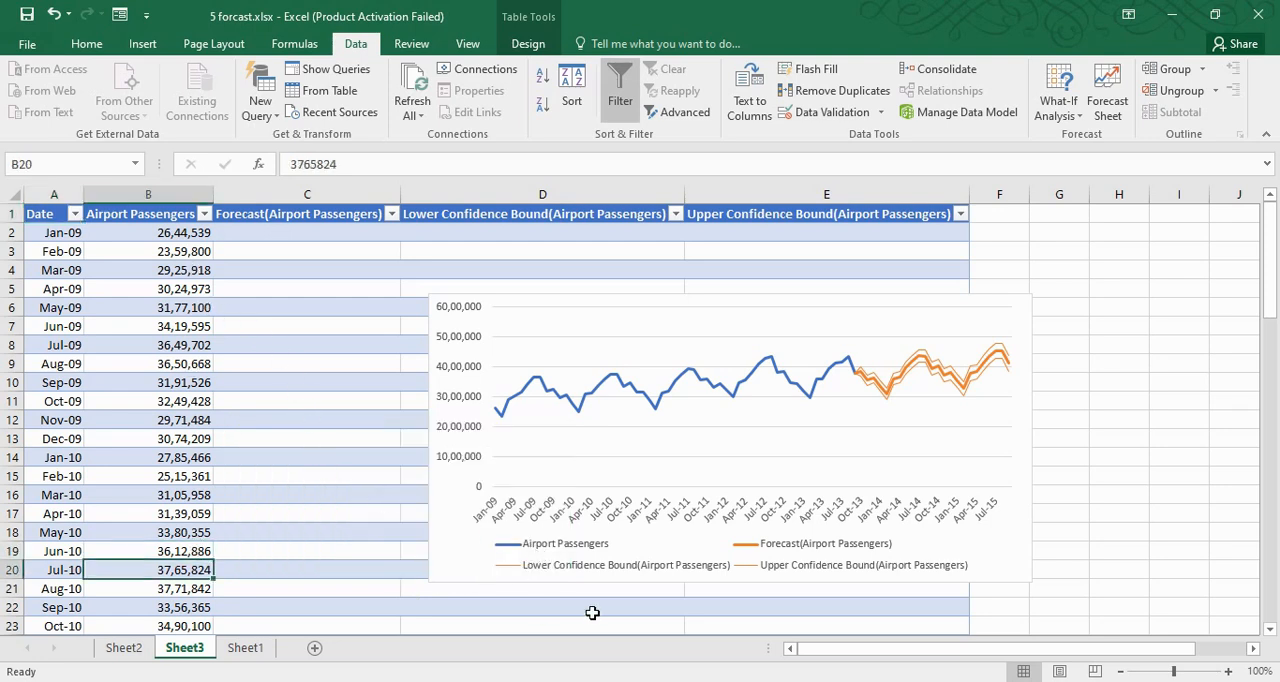
key(Down)
key(Down)
key(Down)
key(Down)
key(Down)
key(Down)
key(Down)
key(Down)
key(Down)
key(Down)
key(Down)
key(Down)
key(Down)
key(Down)
key(Down)
key(Down)
key(Down)
key(Down)
key(Down)
key(Down)
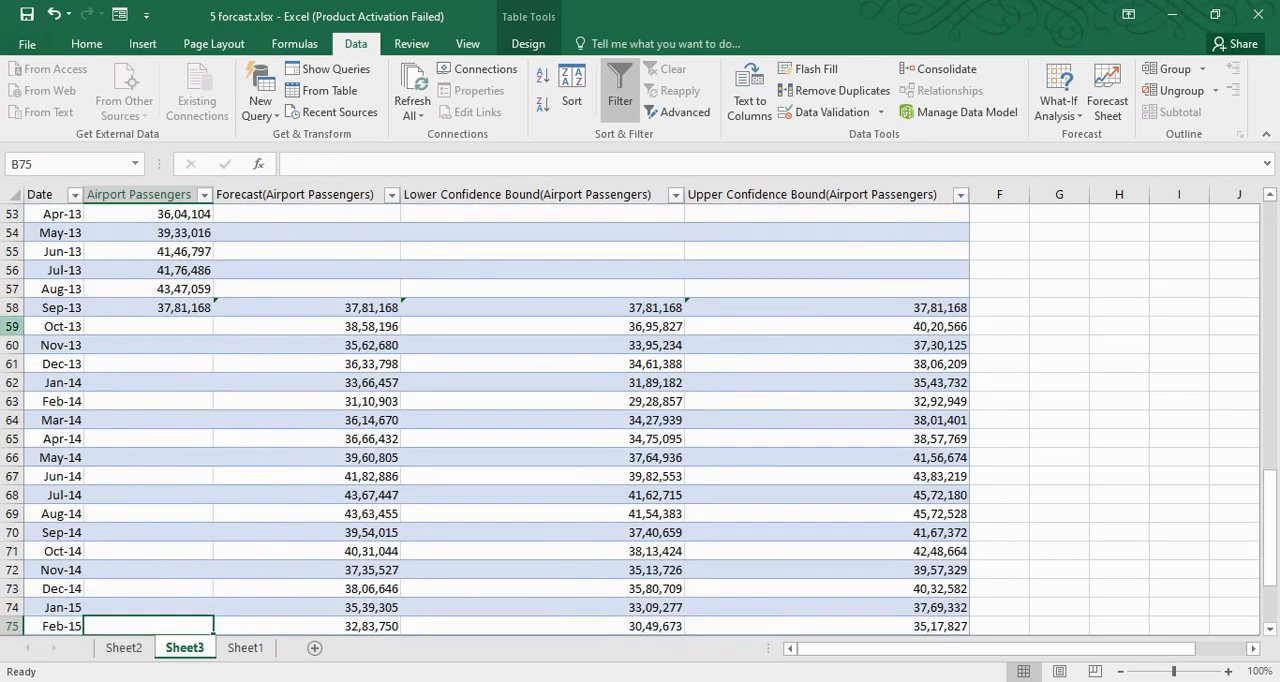
click(12, 326)
click(12, 309)
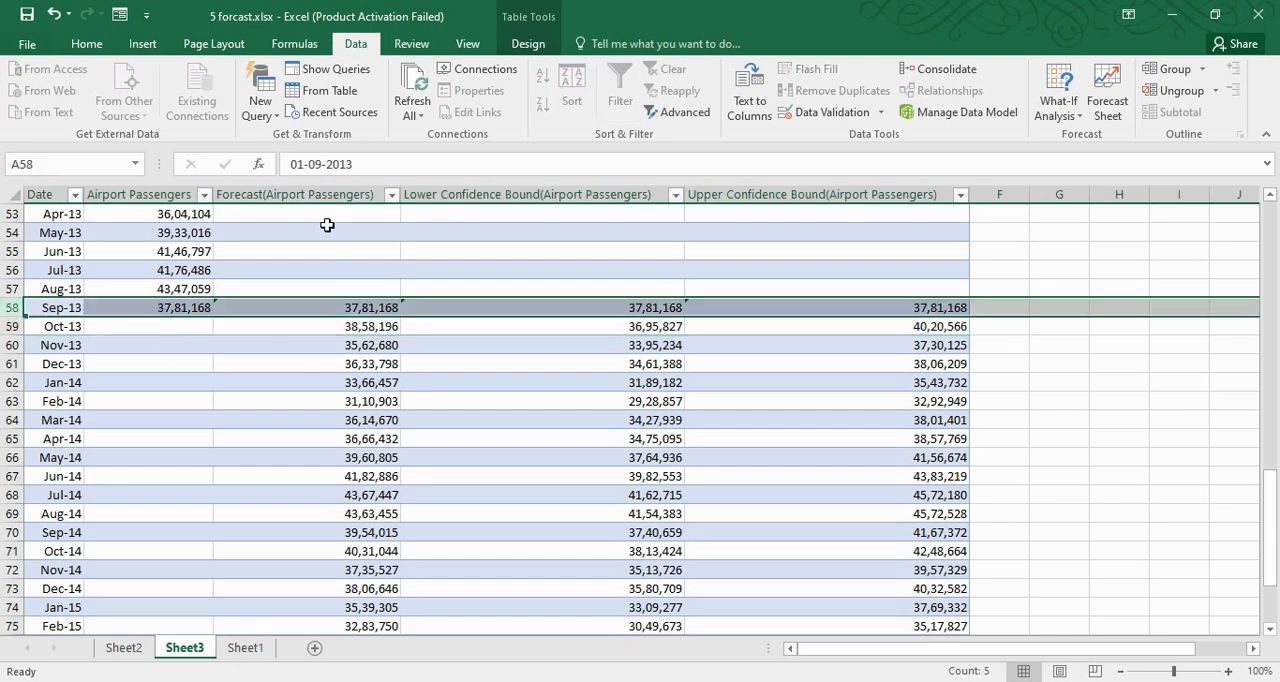
Examine the Forecast column, the Oct-13 forecast formula and its lower and upper confidence bounds, continuing into the following months
click(335, 190)
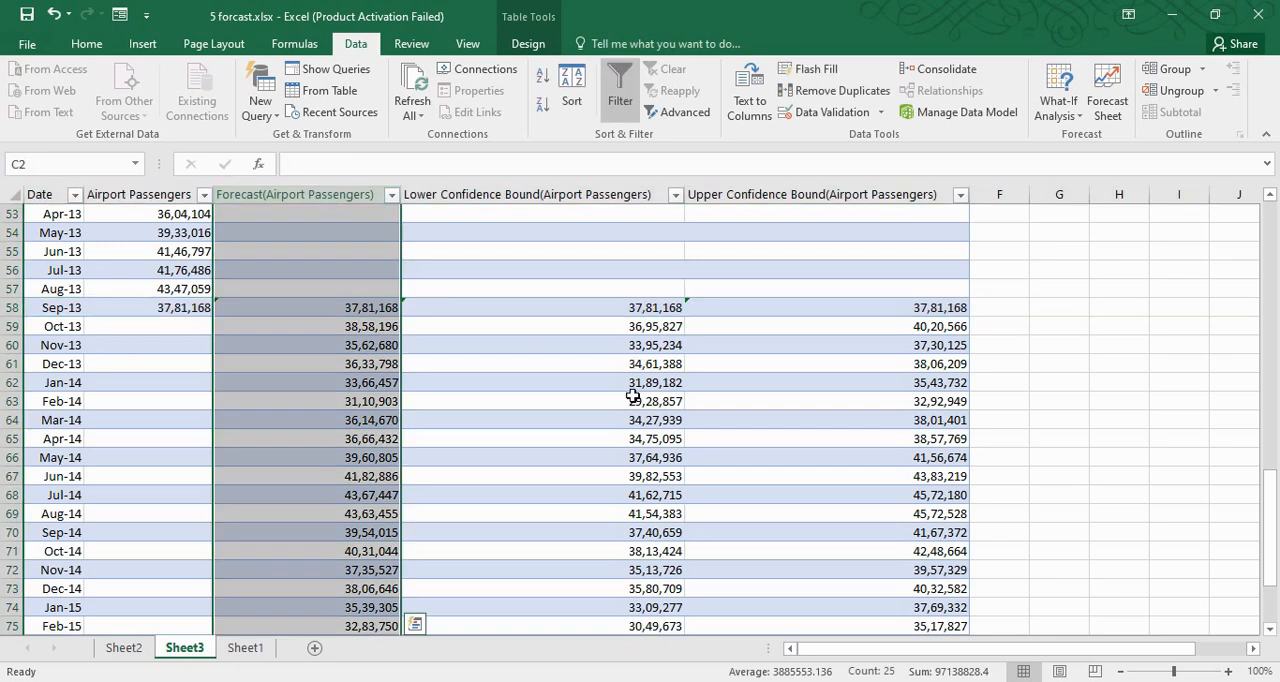
click(436, 402)
click(372, 330)
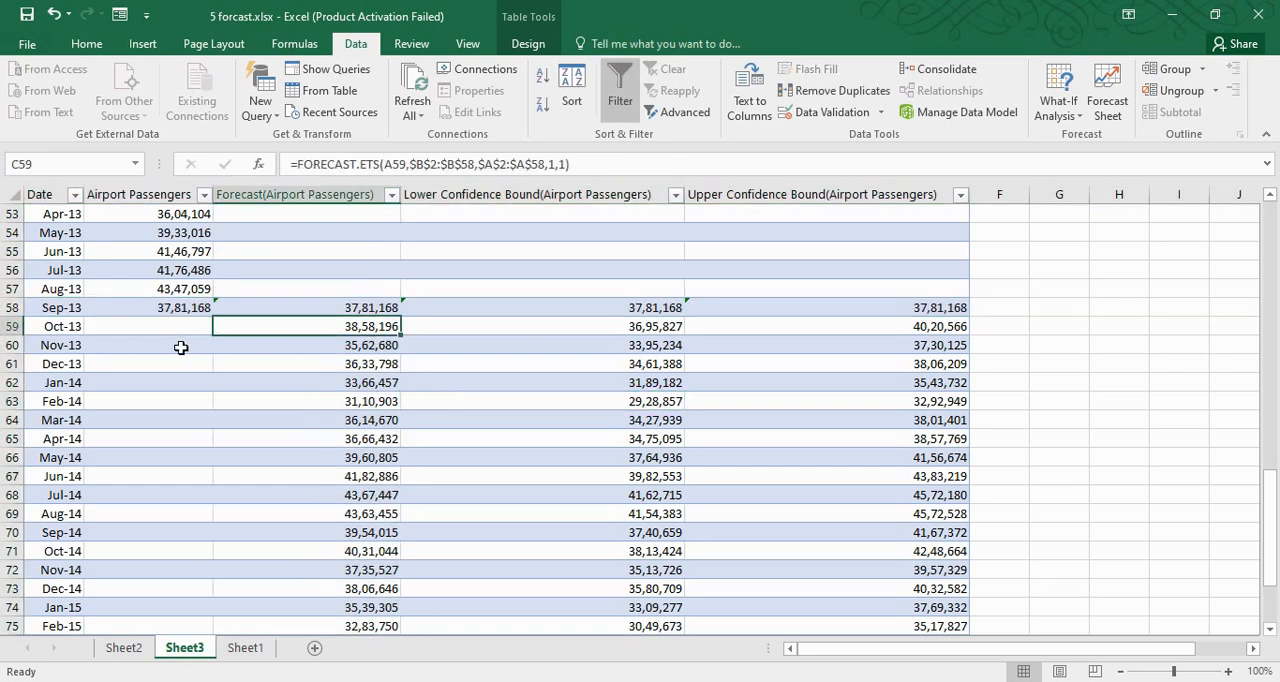
click(25, 331)
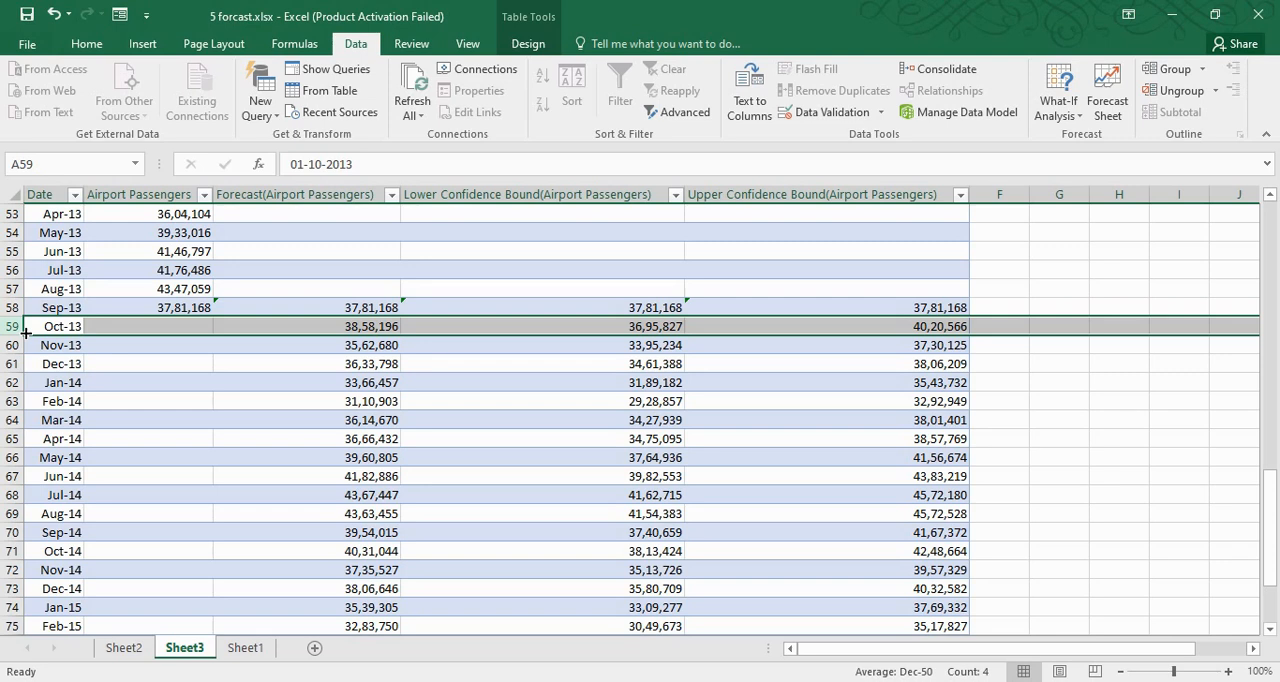
click(648, 327)
drag(945, 326, 605, 328)
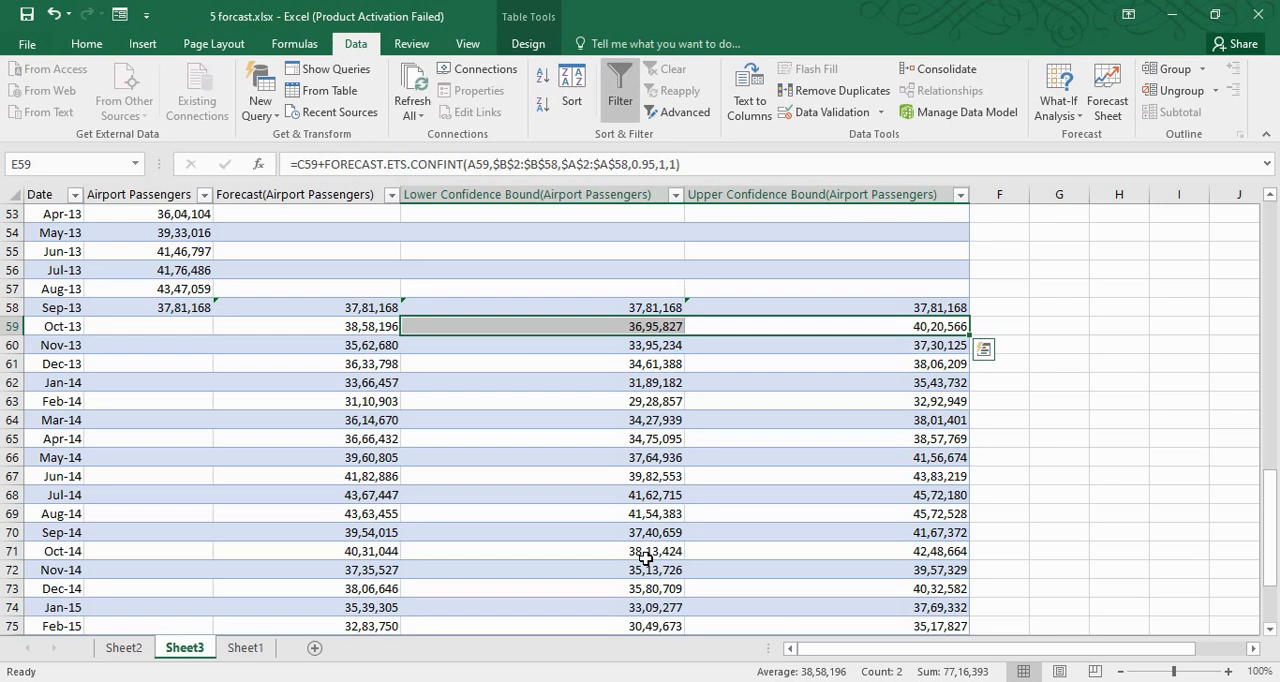
key(Down)
key(Down)
key(Down)
key(Down)
key(Down)
key(Down)
key(Down)
key(Down)
key(Down)
key(Down)
key(Down)
key(Down)
key(Down)
key(Down)
key(Down)
key(Down)
key(Down)
key(Down)
key(Down)
key(Down)
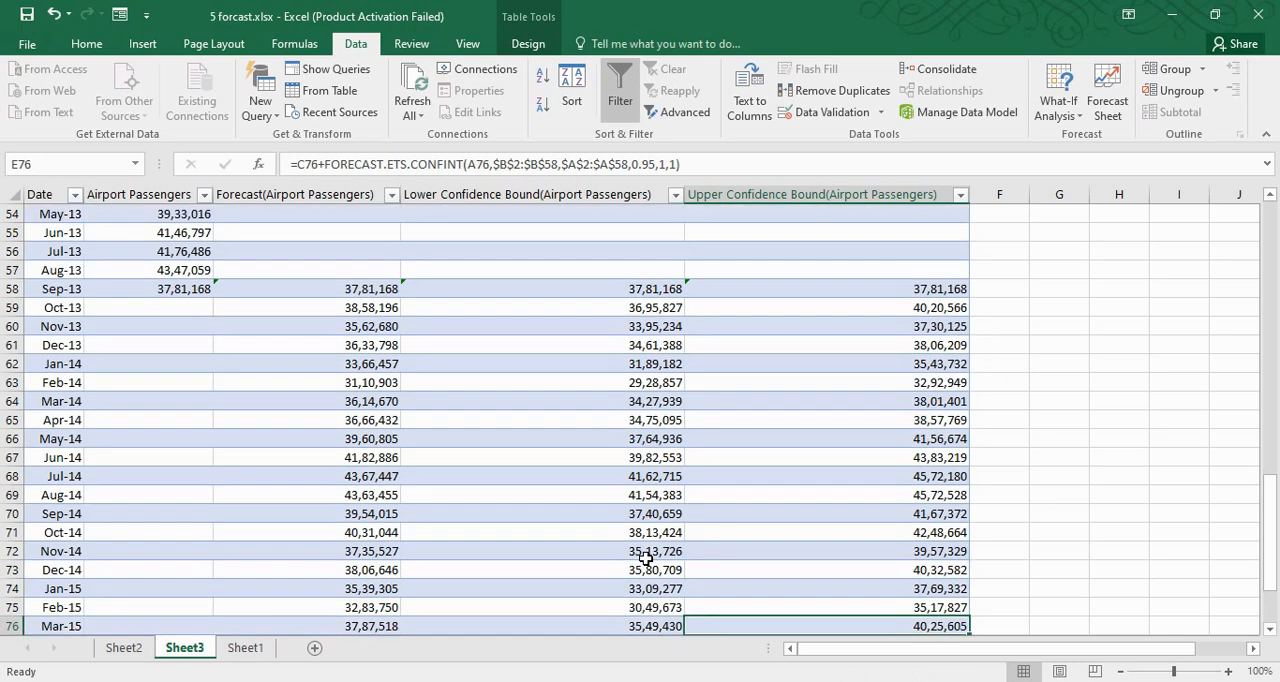
Examine the remaining forecast rows and confidence bounds down to the last forecast month, Sep-15, and back up to the mid-2013 rows
key(Down)
key(Down)
key(Down)
key(Down)
key(Up)
key(Up)
key(Up)
key(Up)
key(Up)
key(Up)
key(Up)
key(Up)
key(Up)
key(Up)
key(Up)
key(Up)
key(Up)
key(Up)
key(Up)
key(Up)
key(Up)
key(Up)
key(Up)
key(Up)
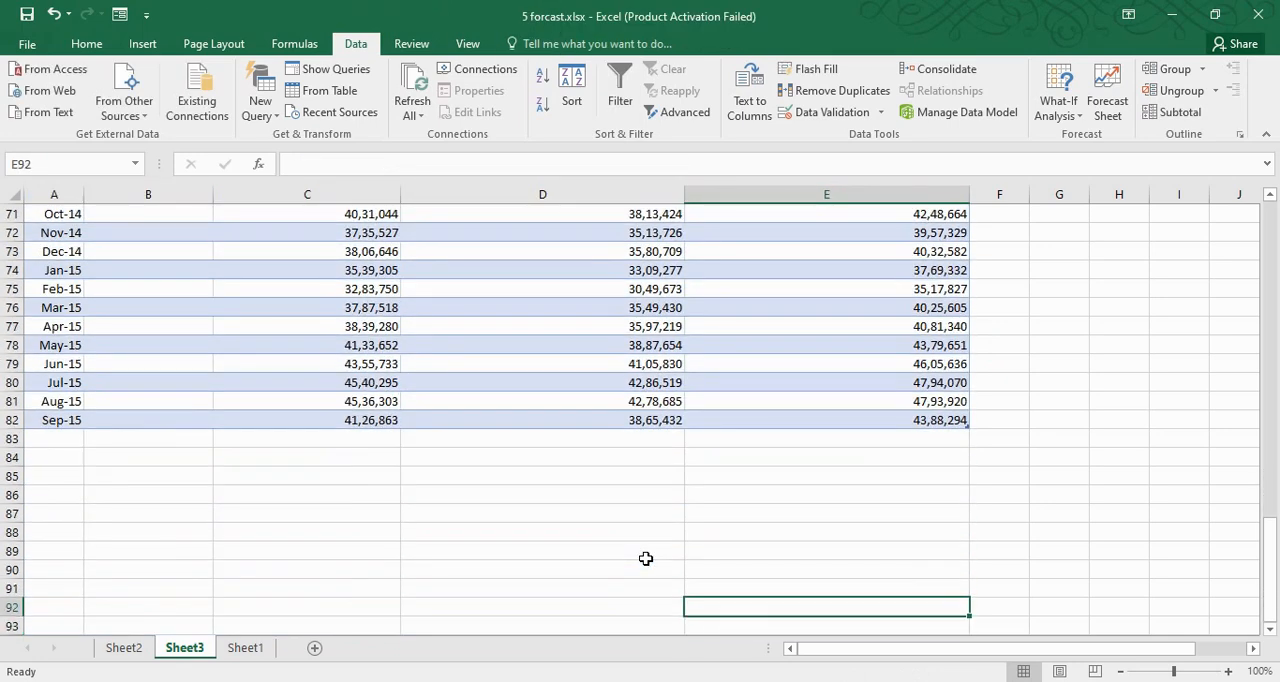
key(Up)
key(Up)
key(Up)
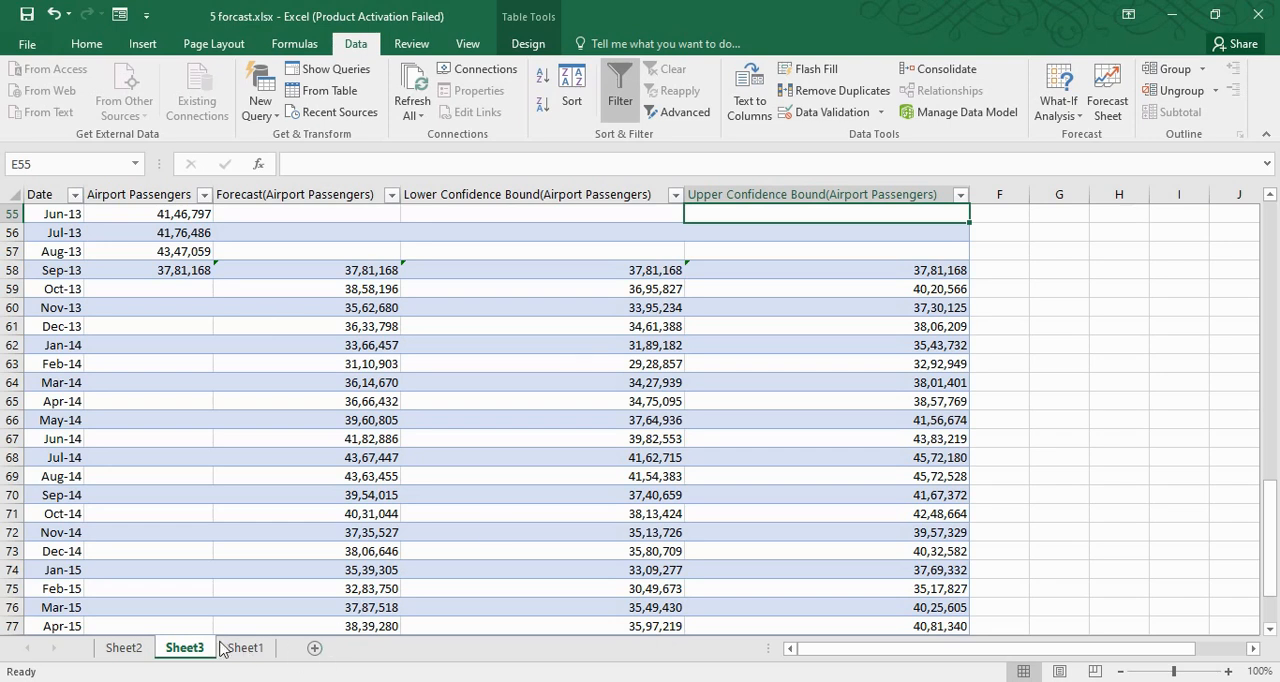
Delete the forecast worksheets Sheet3 and Sheet2, keeping only Sheet1
right_click(186, 646)
click(250, 443)
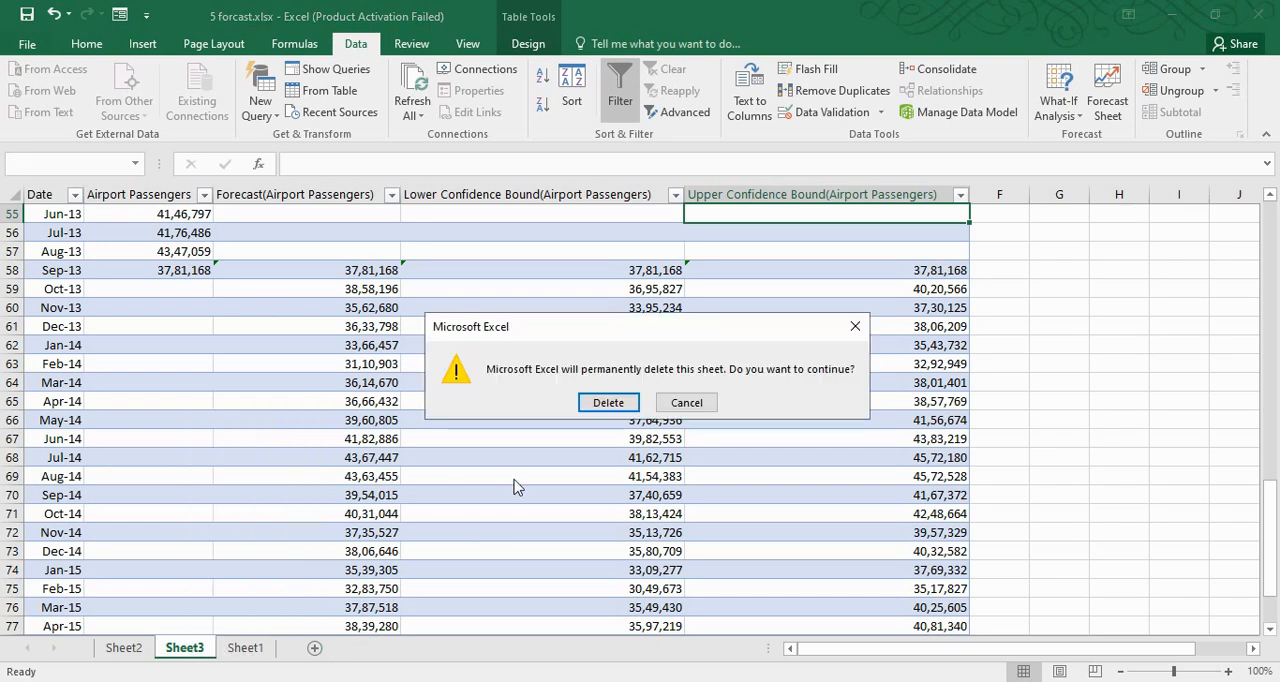
click(607, 402)
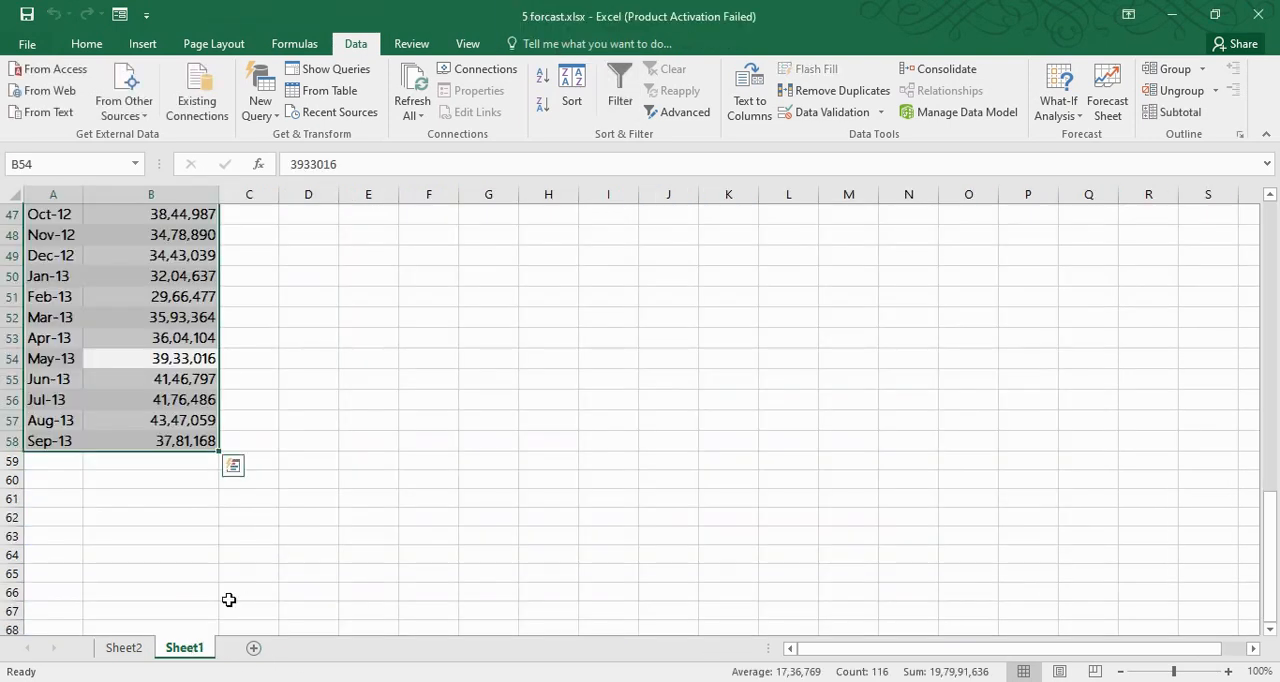
click(135, 650)
right_click(140, 648)
click(178, 455)
Start a new forecast worksheet from Sheet1's Airport Passengers data and expand its forecast options
click(95, 318)
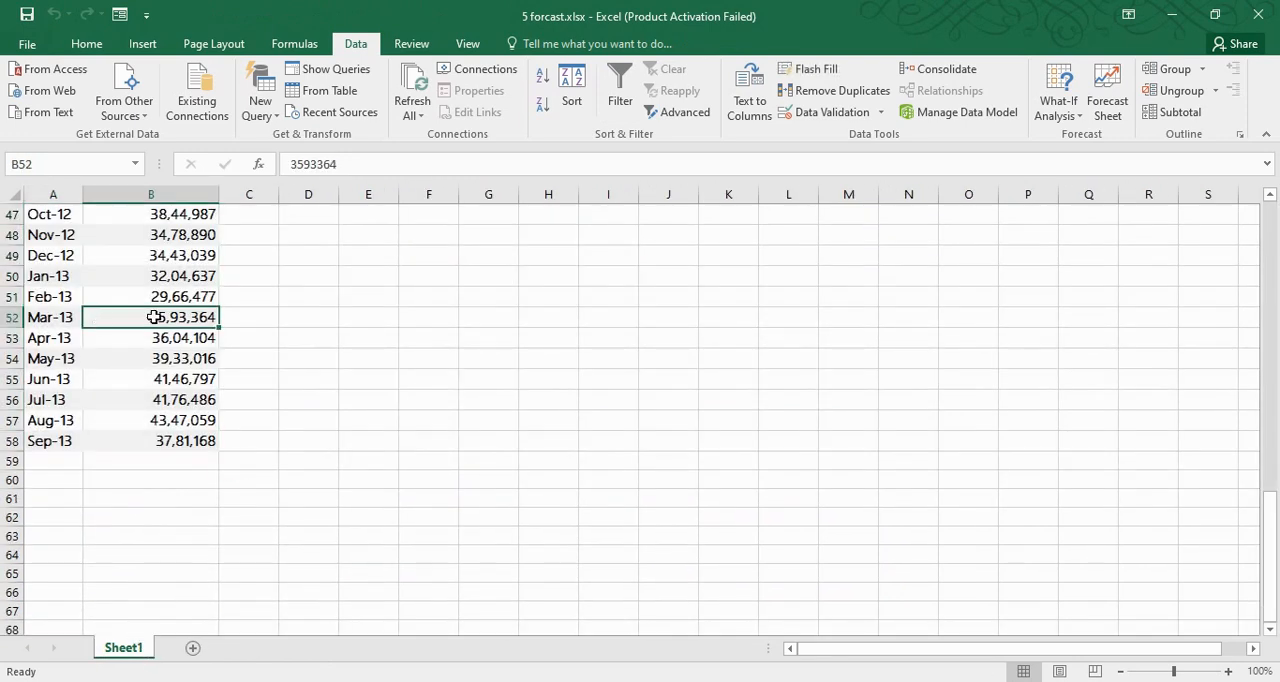
click(1107, 105)
drag(706, 189, 702, 81)
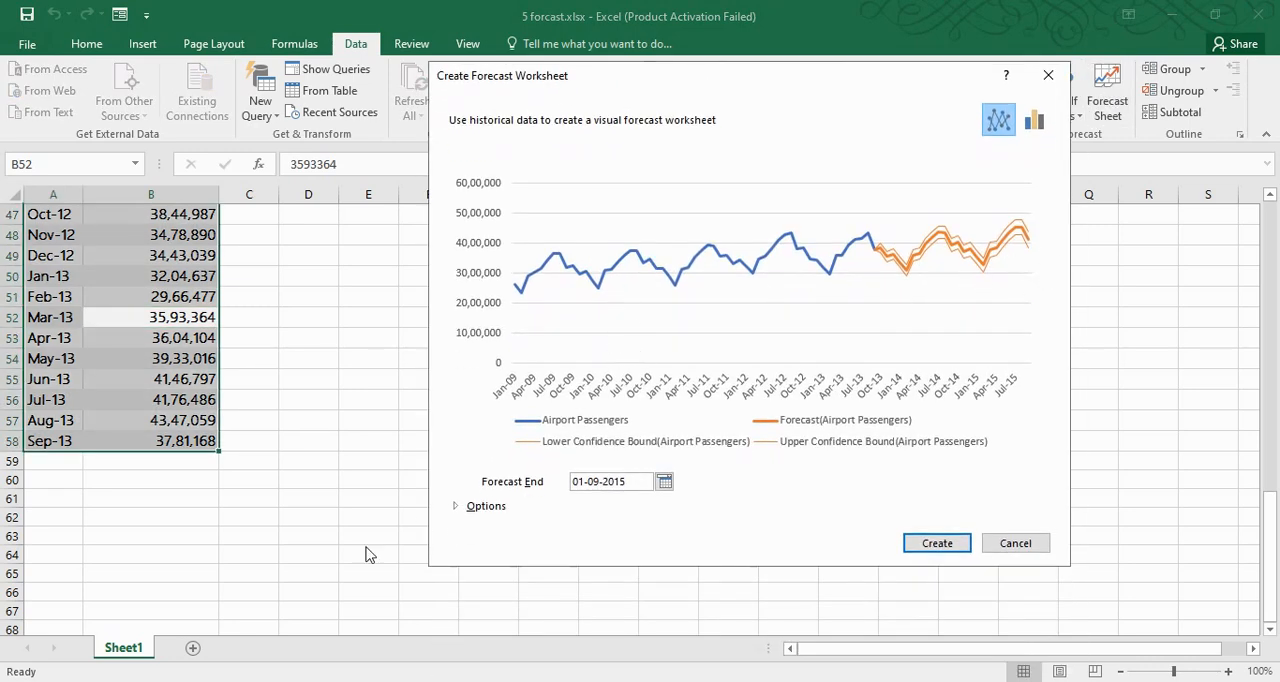
click(485, 510)
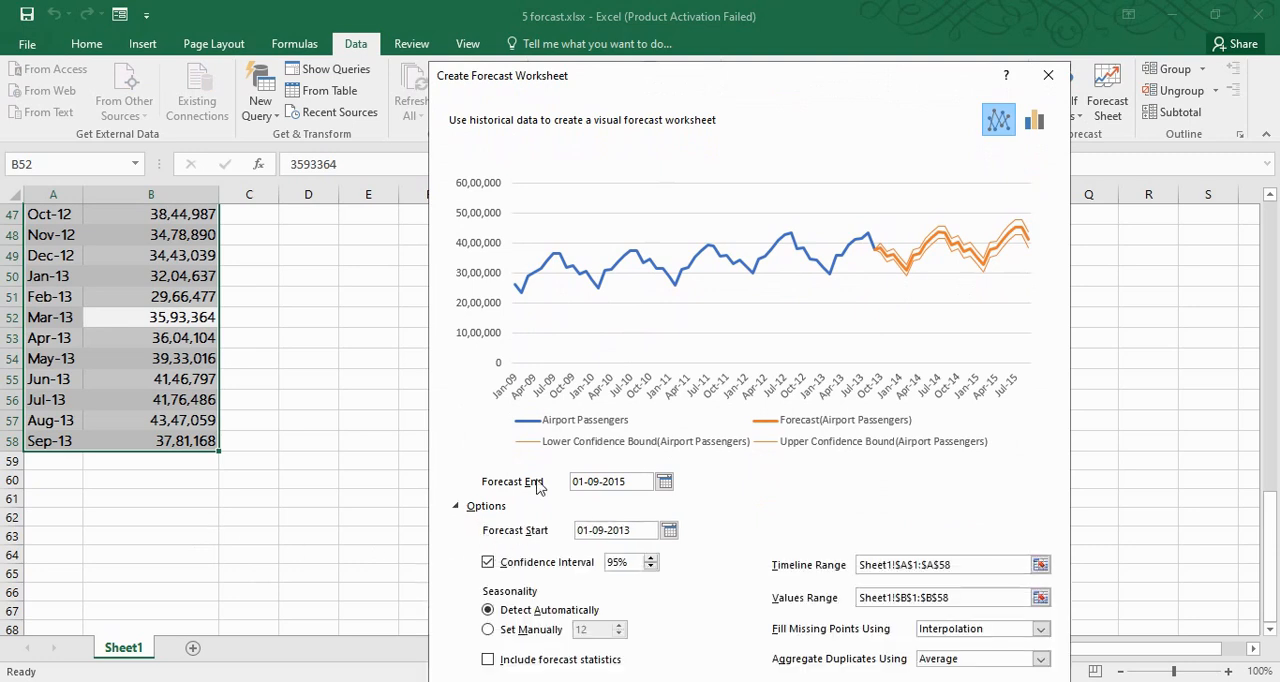
Set the forecast end to 01-12-2013, keep the forecast start at 01-09-2013, and create the forecast worksheet
drag(628, 484, 542, 486)
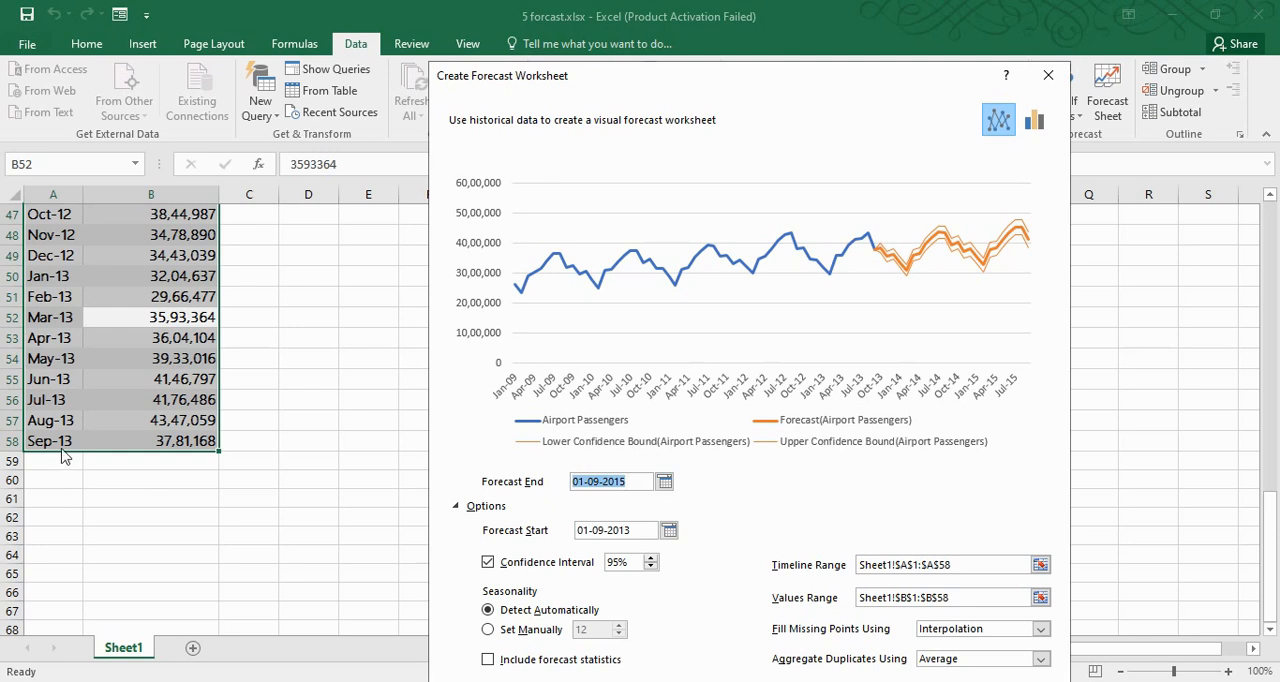
click(613, 484)
key(BackSpace)
key(BackSpace)
key(BackSpace)
text(12)
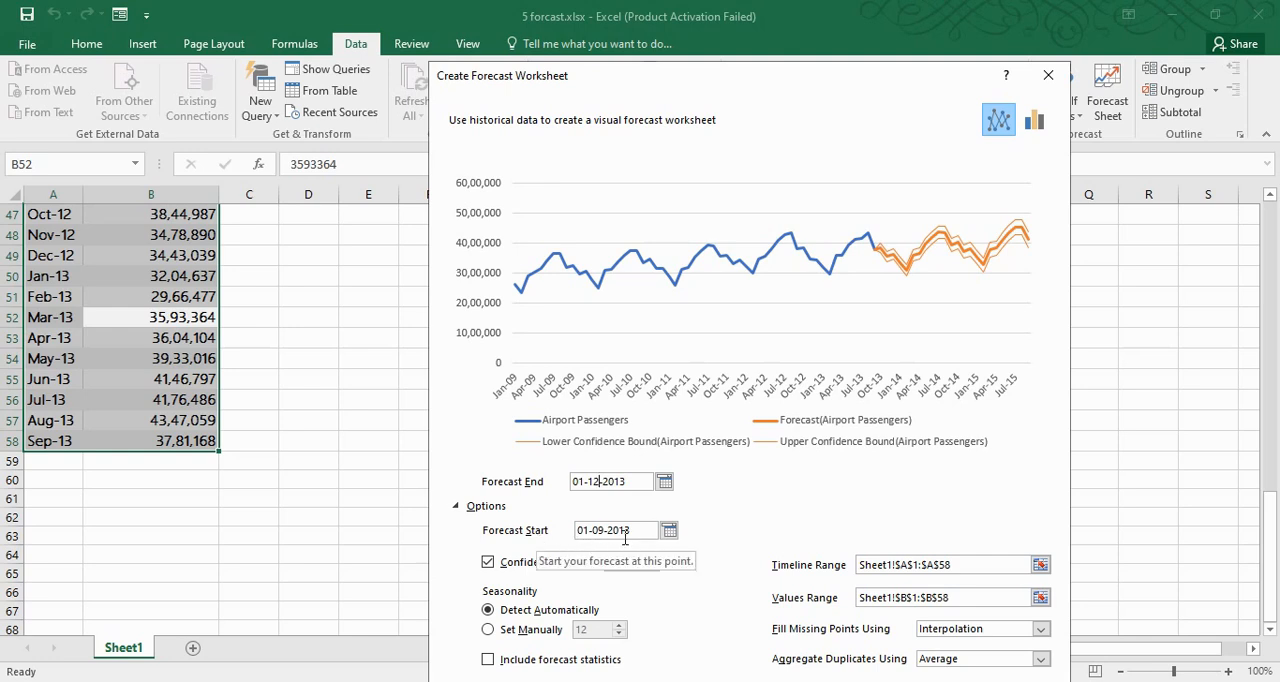
click(636, 531)
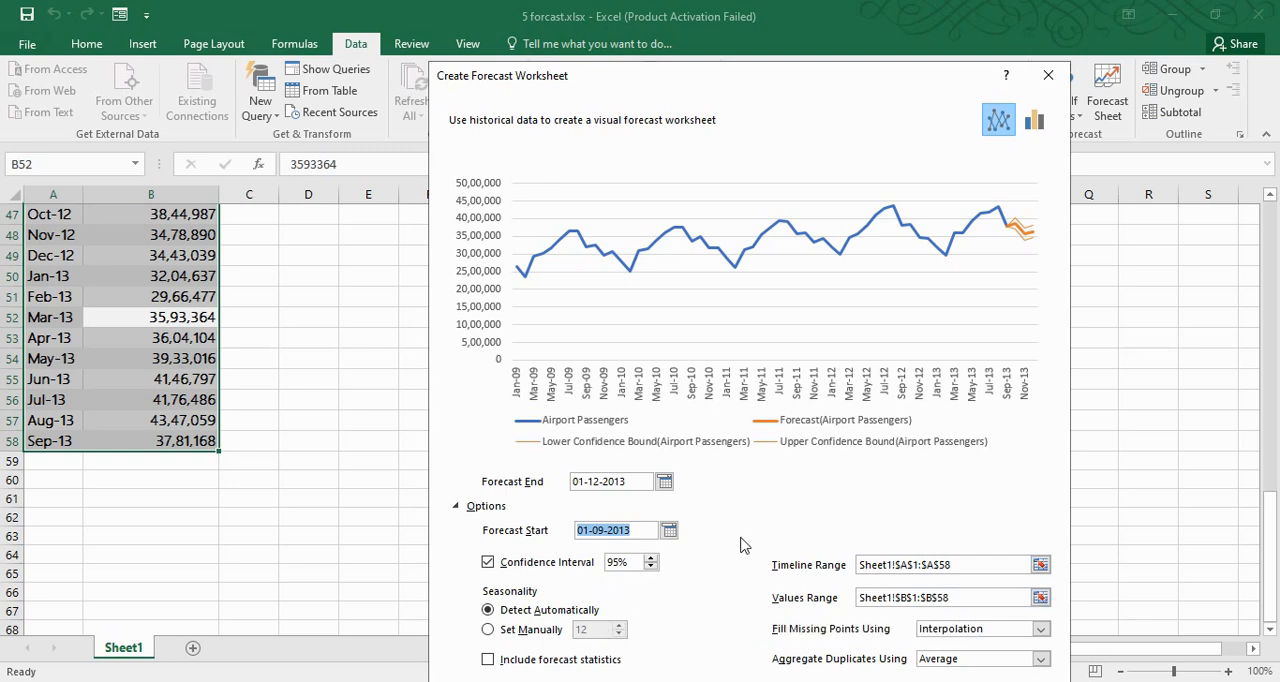
click(957, 681)
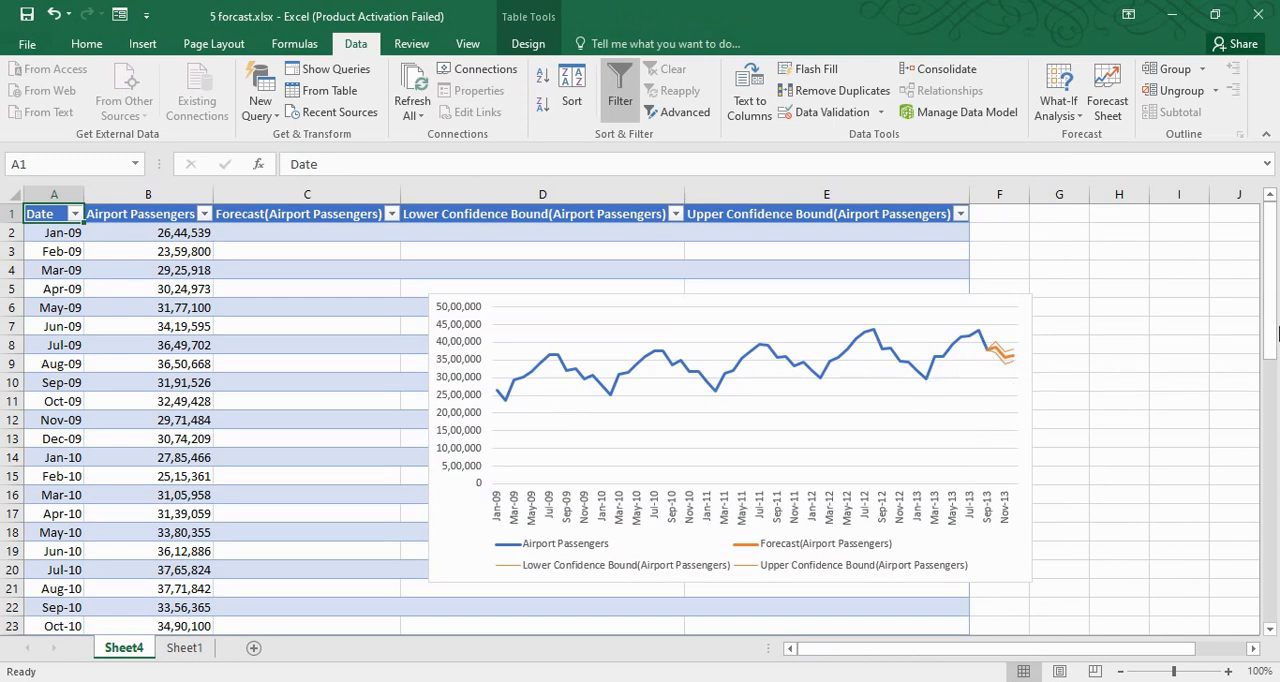
Examine the forecast rows from Sep-13 to Dec-13, including the Nov-13 formulas for the forecast and its lower and upper confidence bounds
drag(1275, 340, 1276, 636)
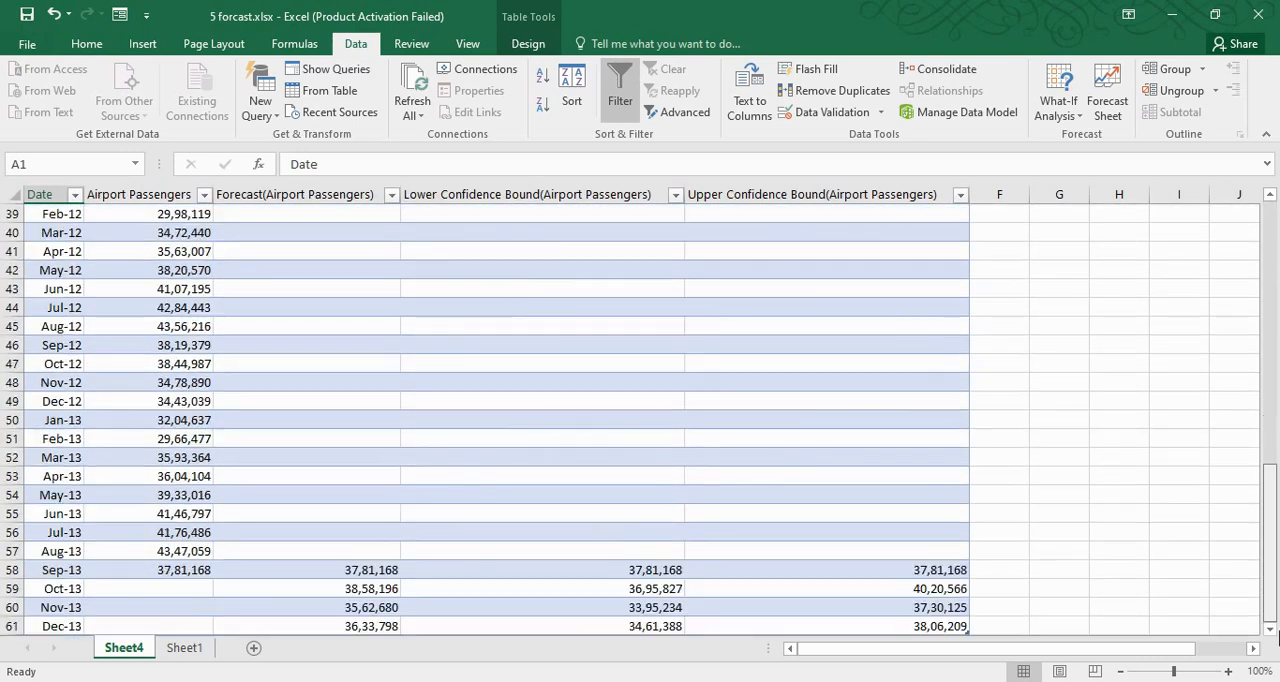
click(1229, 671)
click(1270, 629)
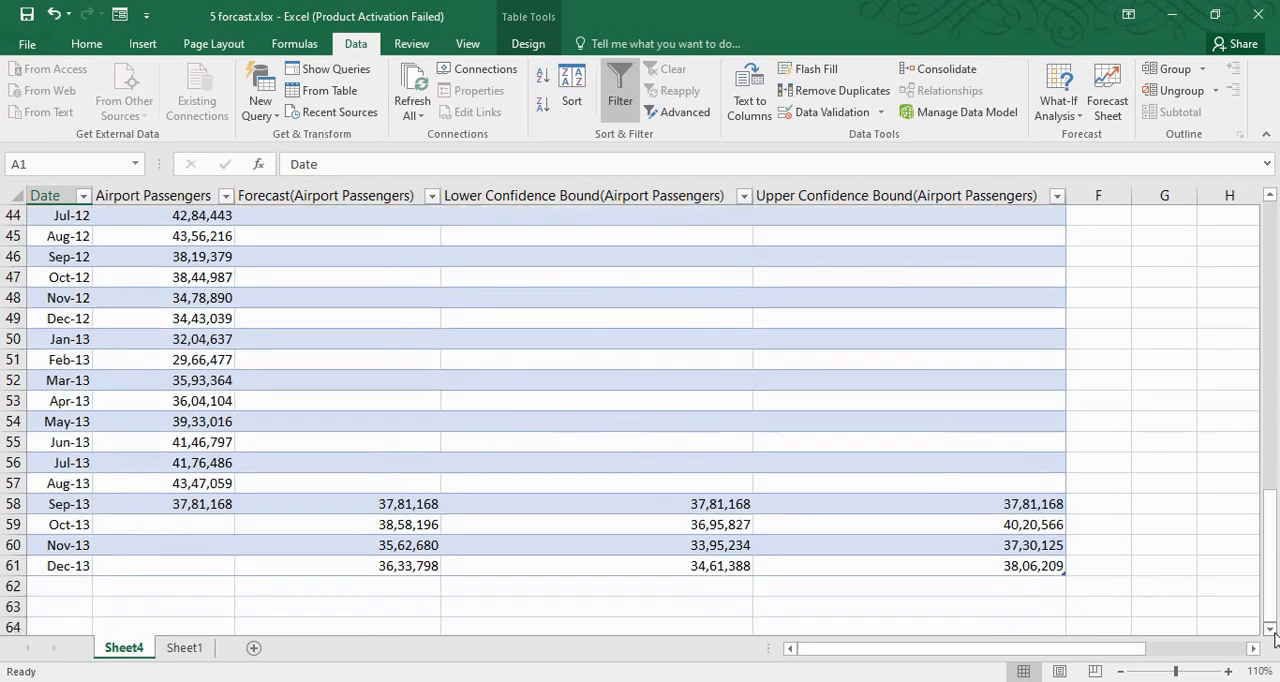
click(1274, 632)
click(1274, 632)
click(1274, 632)
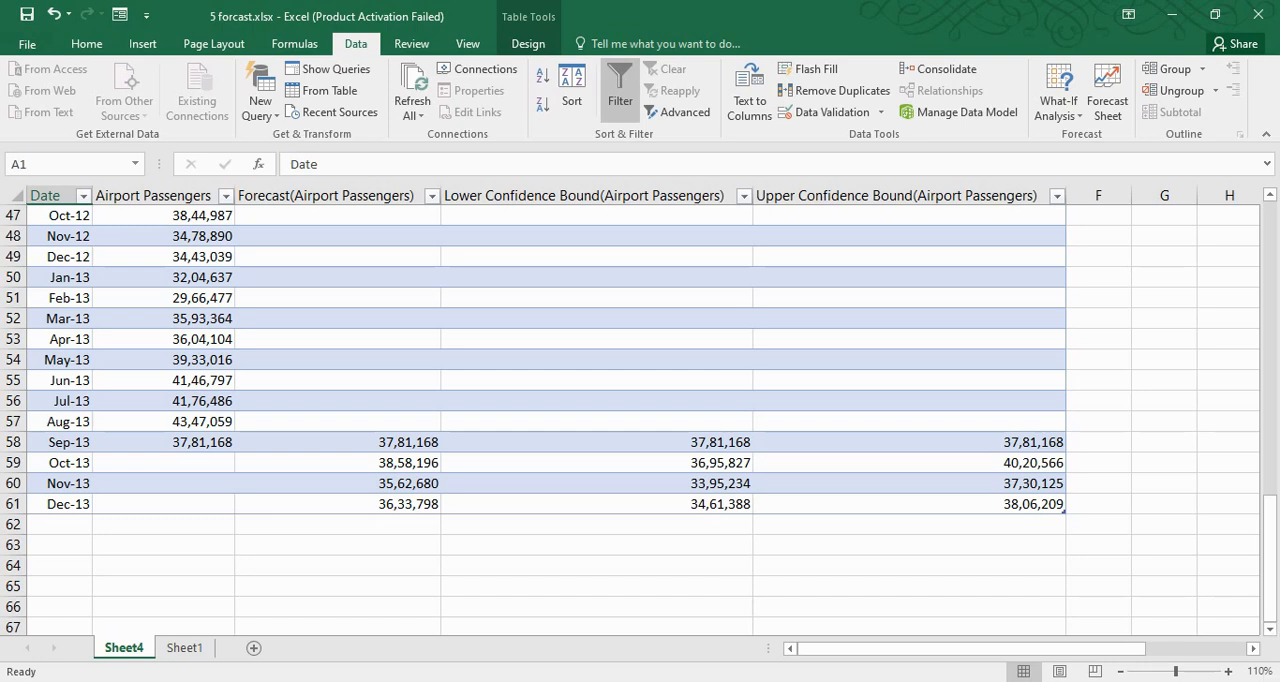
click(414, 482)
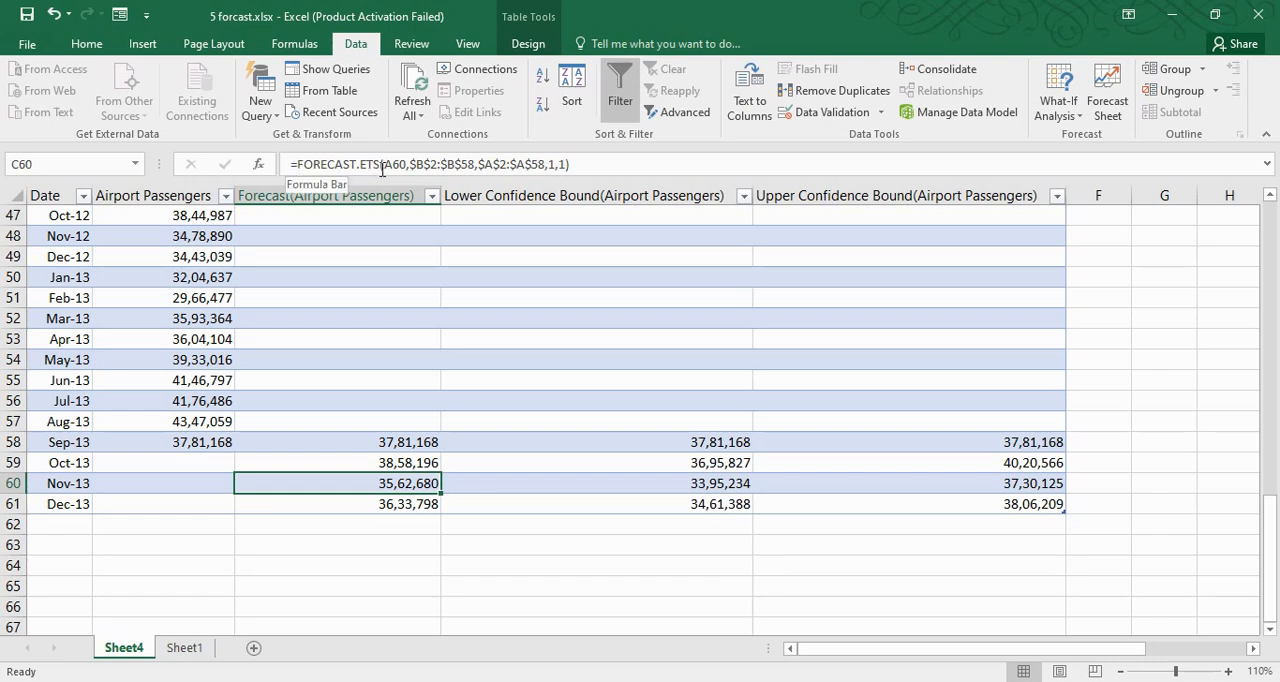
click(718, 478)
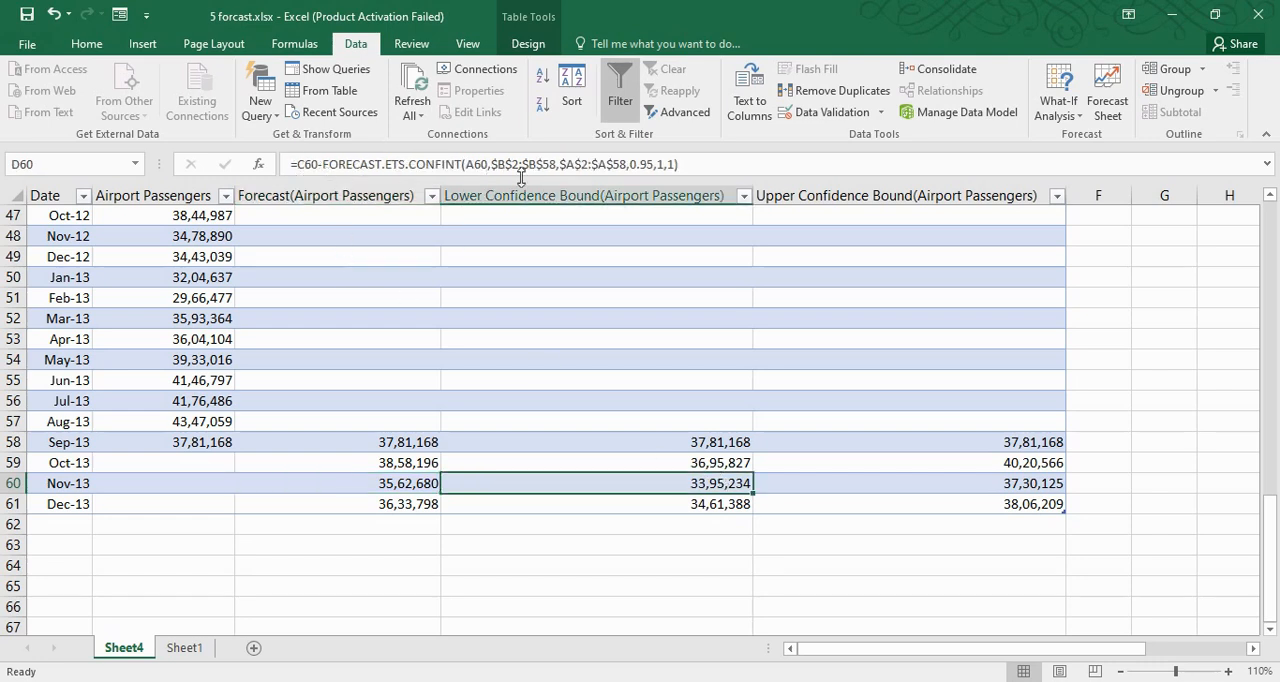
click(945, 480)
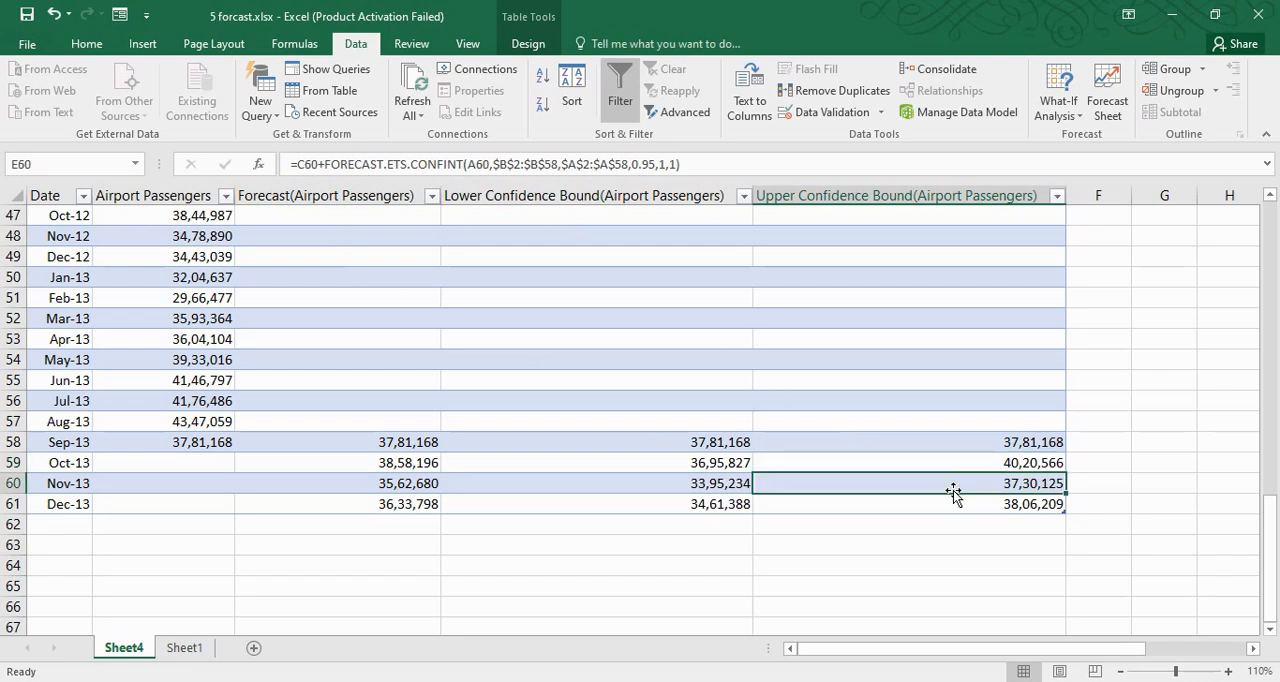
Create a blank workbook and enter name, engl and hindi headers in A1:C1 with rows a, 45, 435; b, 45, 7; c, 68, 3
key(ctrl+n)
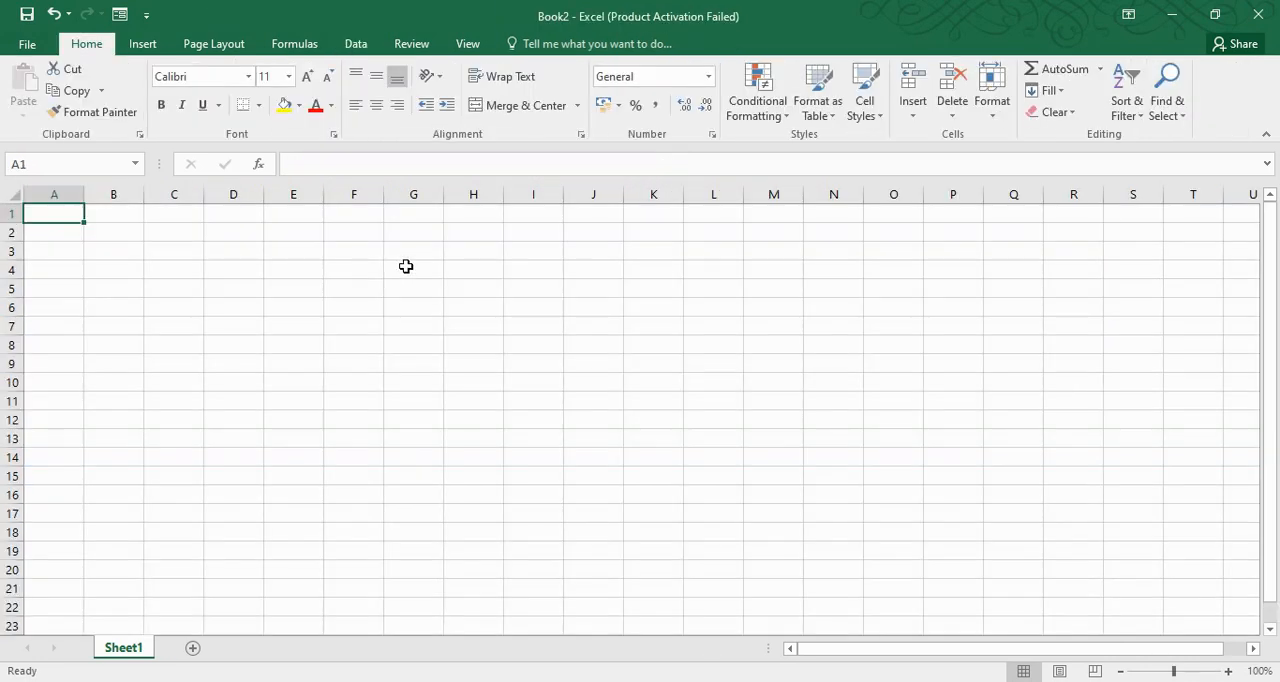
click(356, 45)
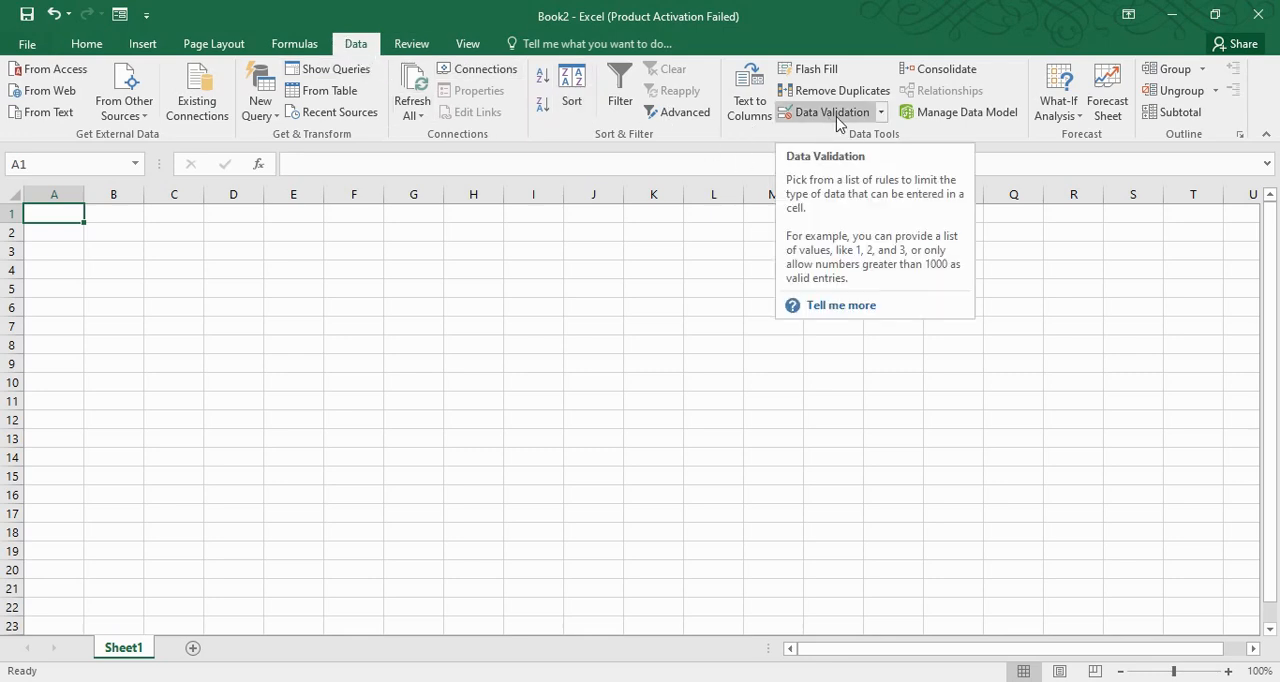
click(880, 115)
click(237, 260)
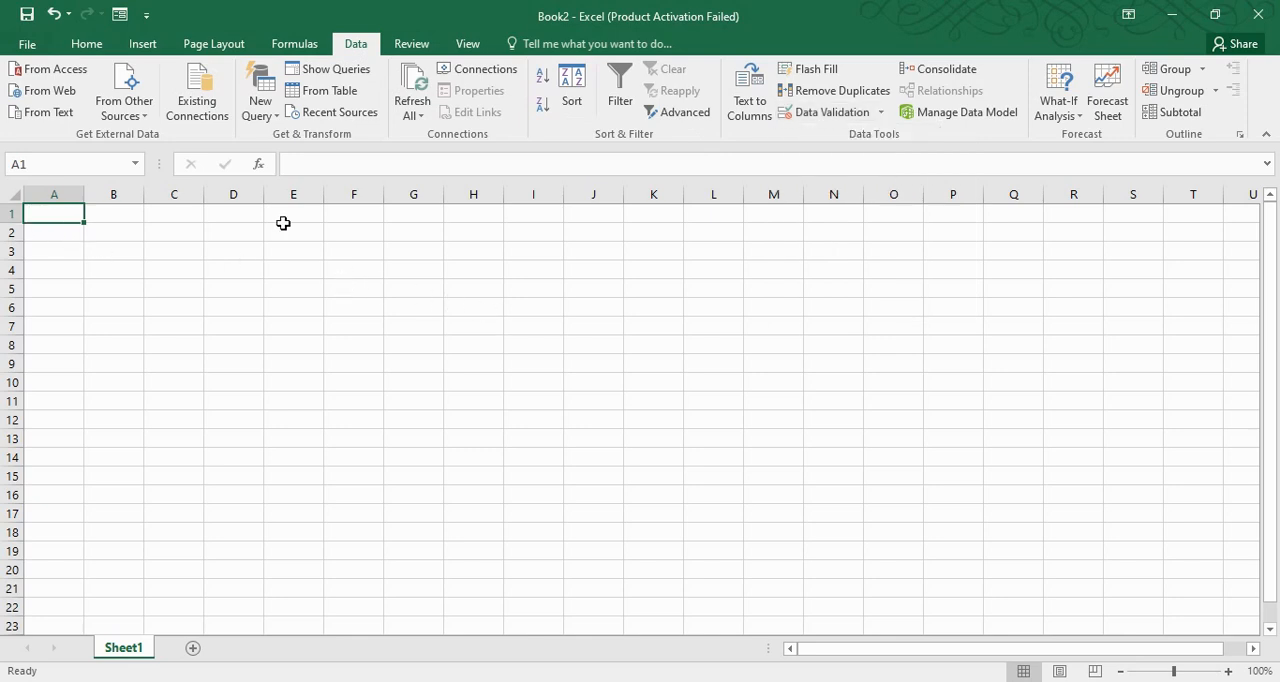
text(name)
key(Tab)
text(engl)
key(Tab)
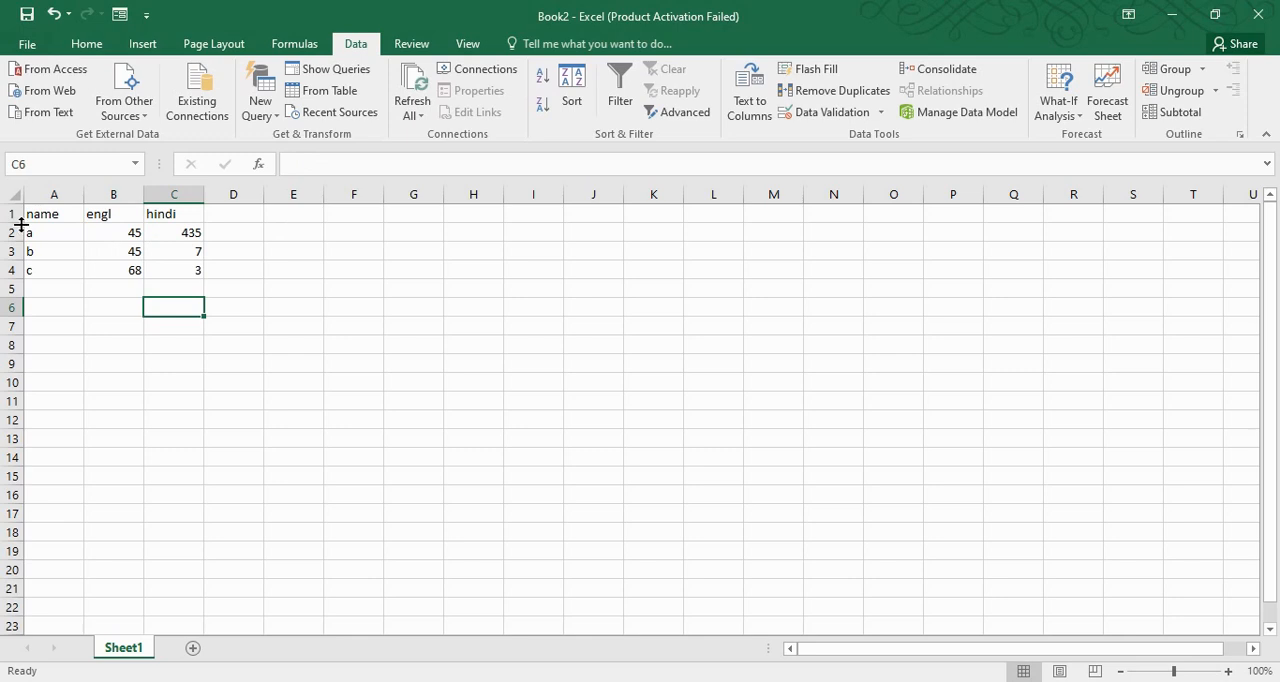
drag(52, 231, 166, 283)
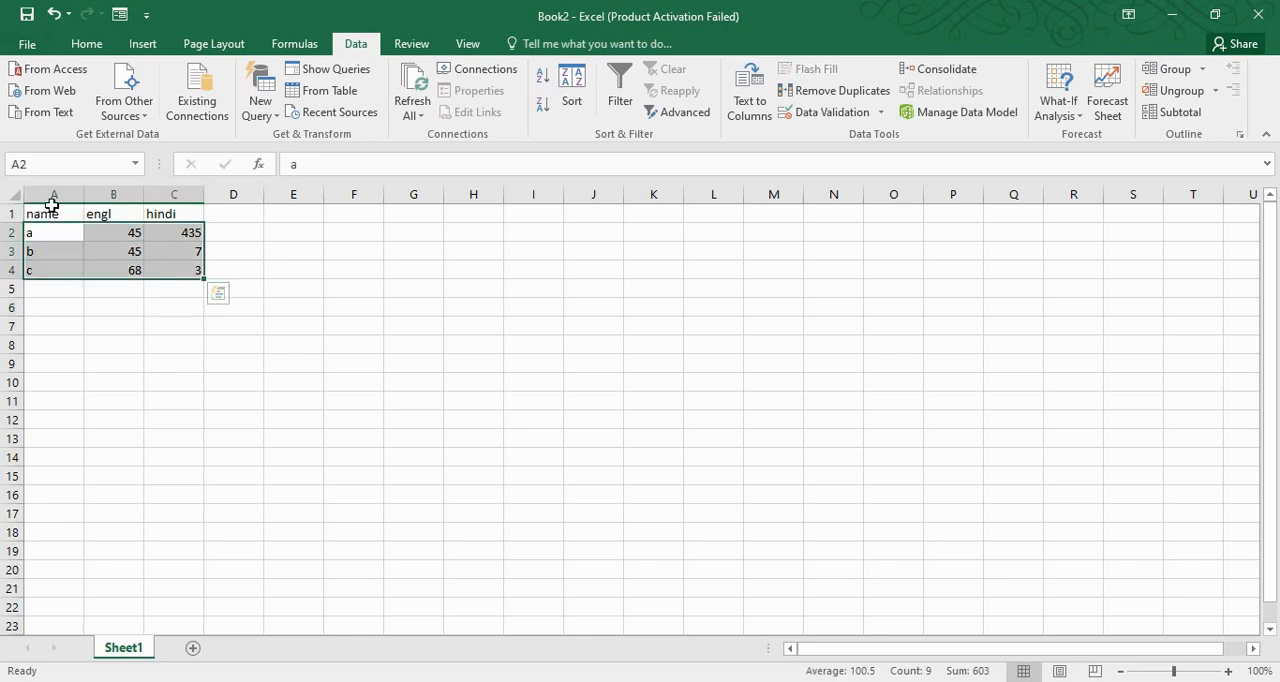
Center the contents of the marks table A1:C4 both horizontally and vertically
drag(49, 212, 209, 281)
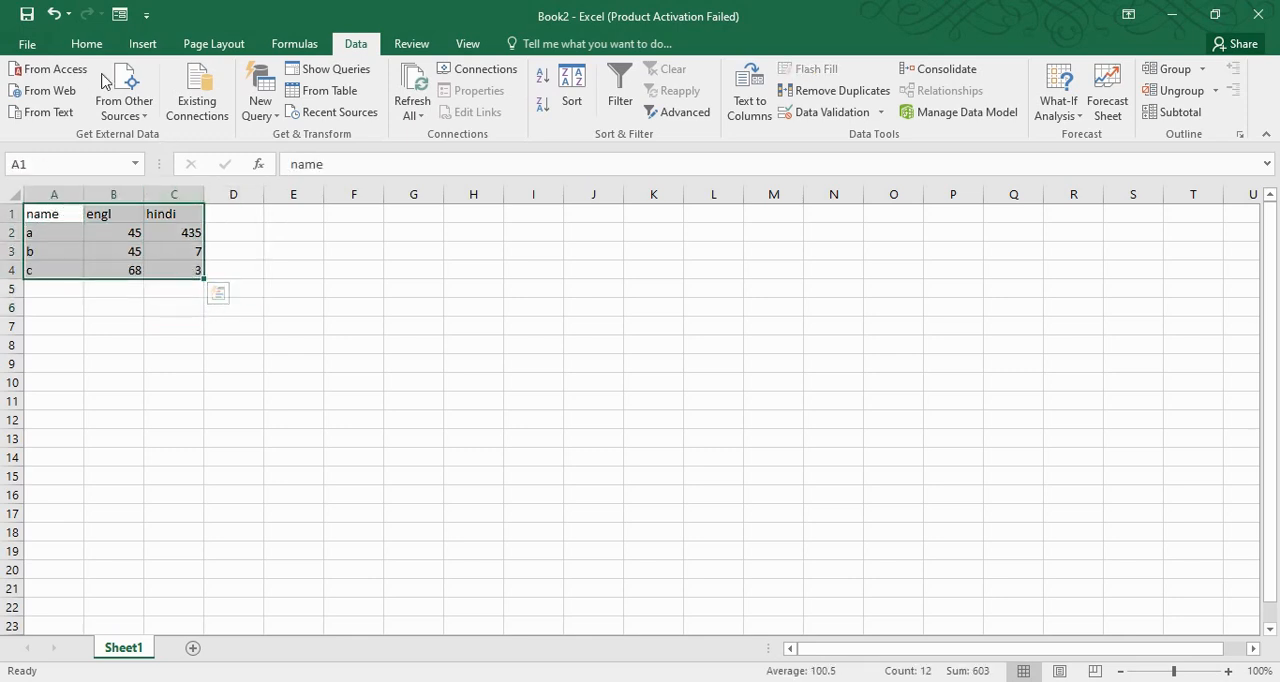
click(88, 43)
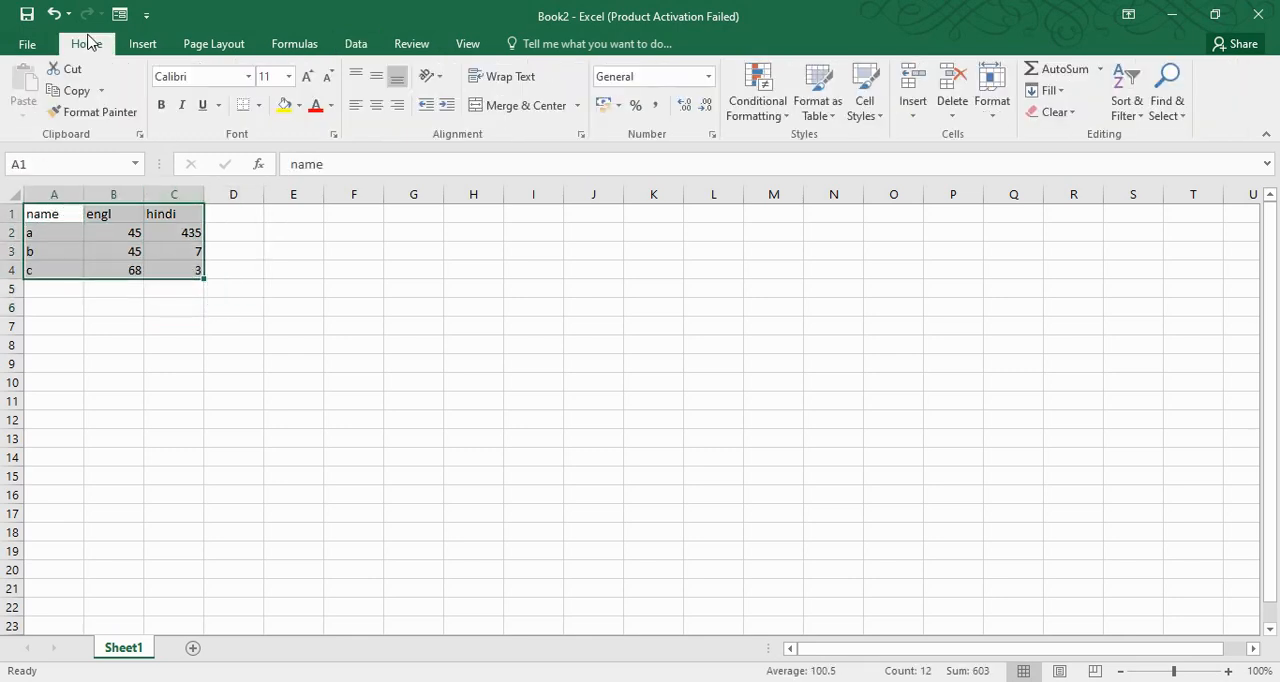
click(377, 105)
click(353, 251)
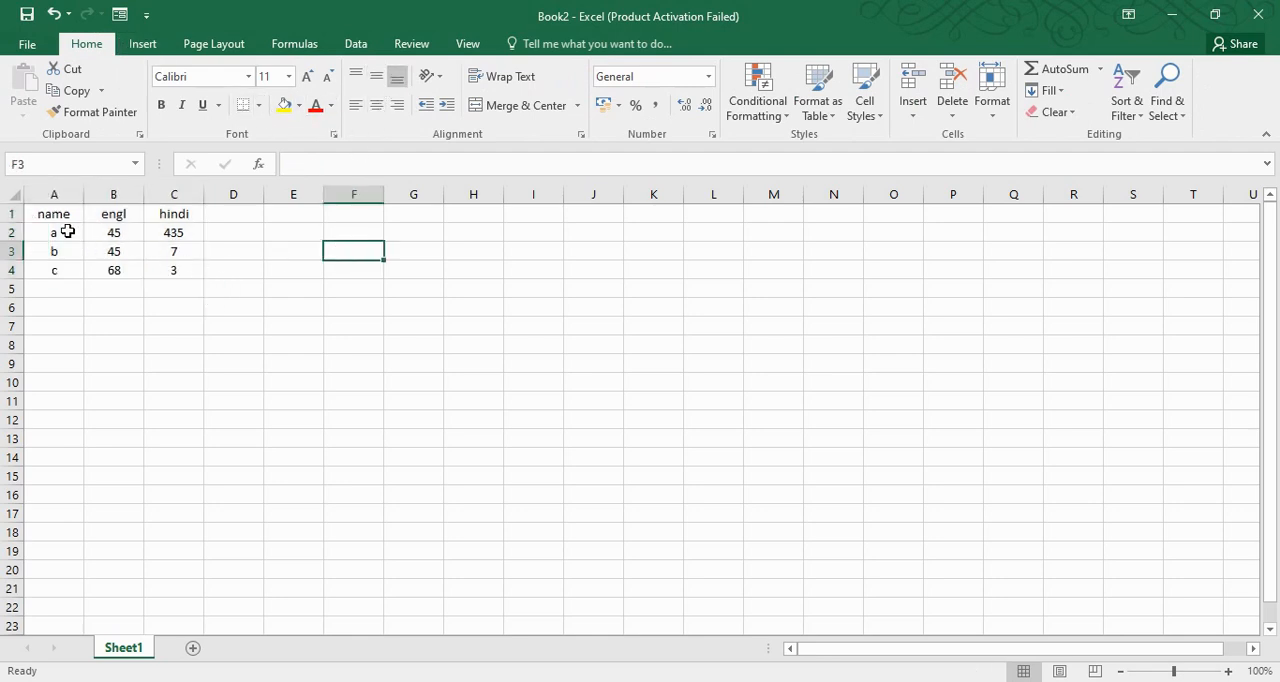
drag(56, 211, 180, 272)
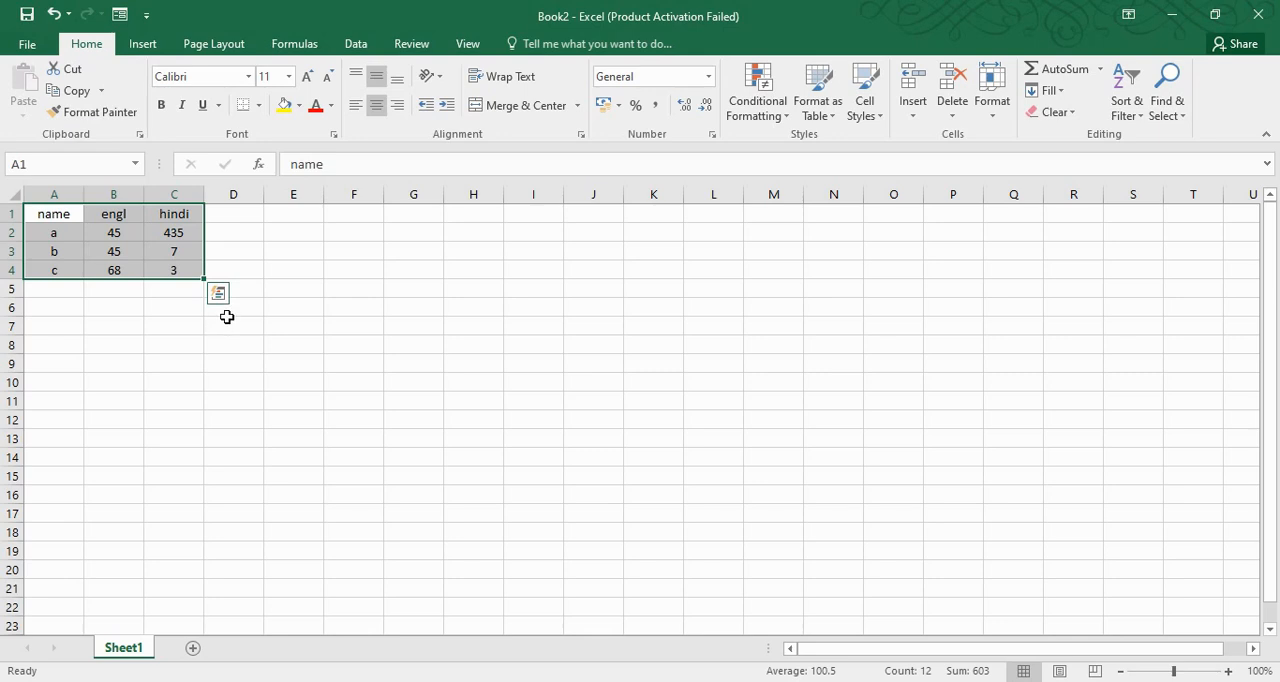
click(360, 46)
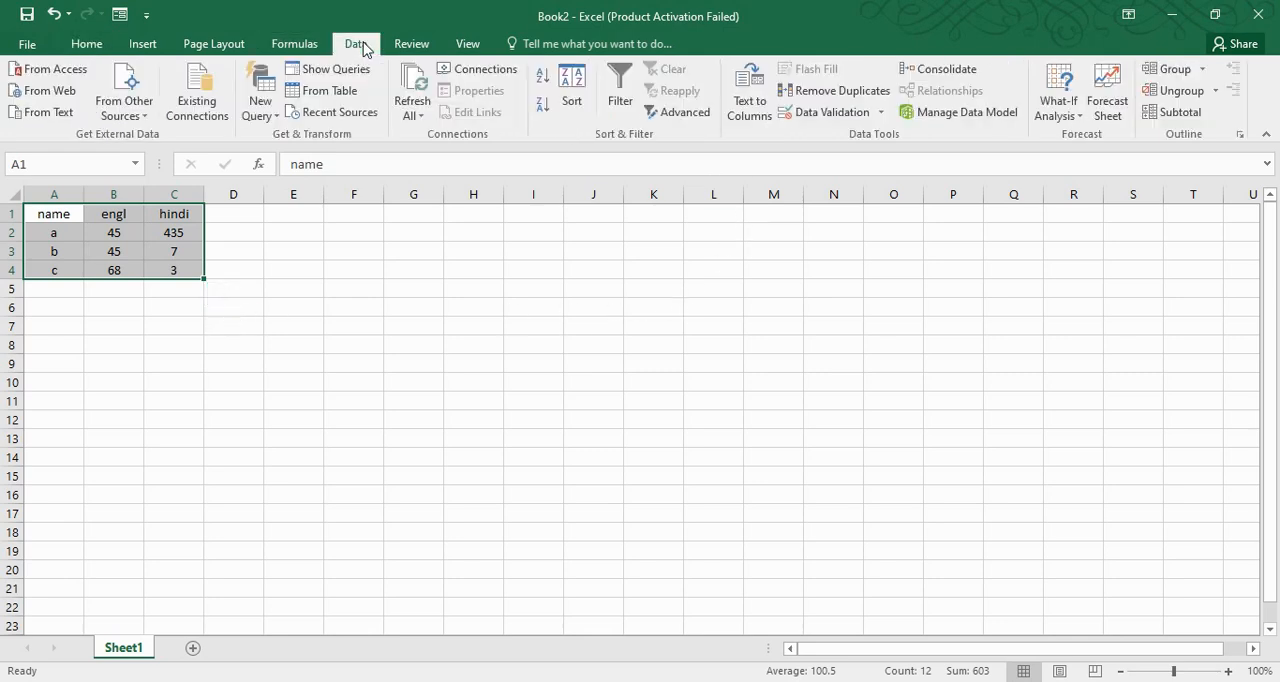
click(884, 113)
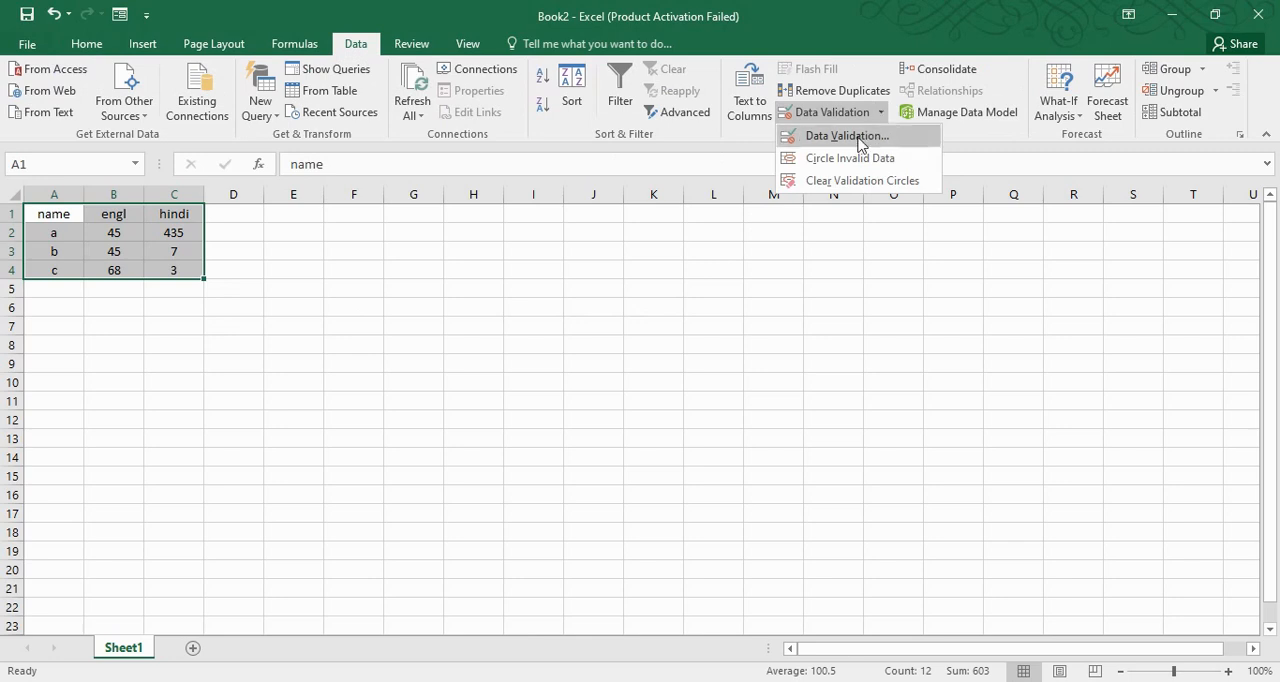
key(Escape)
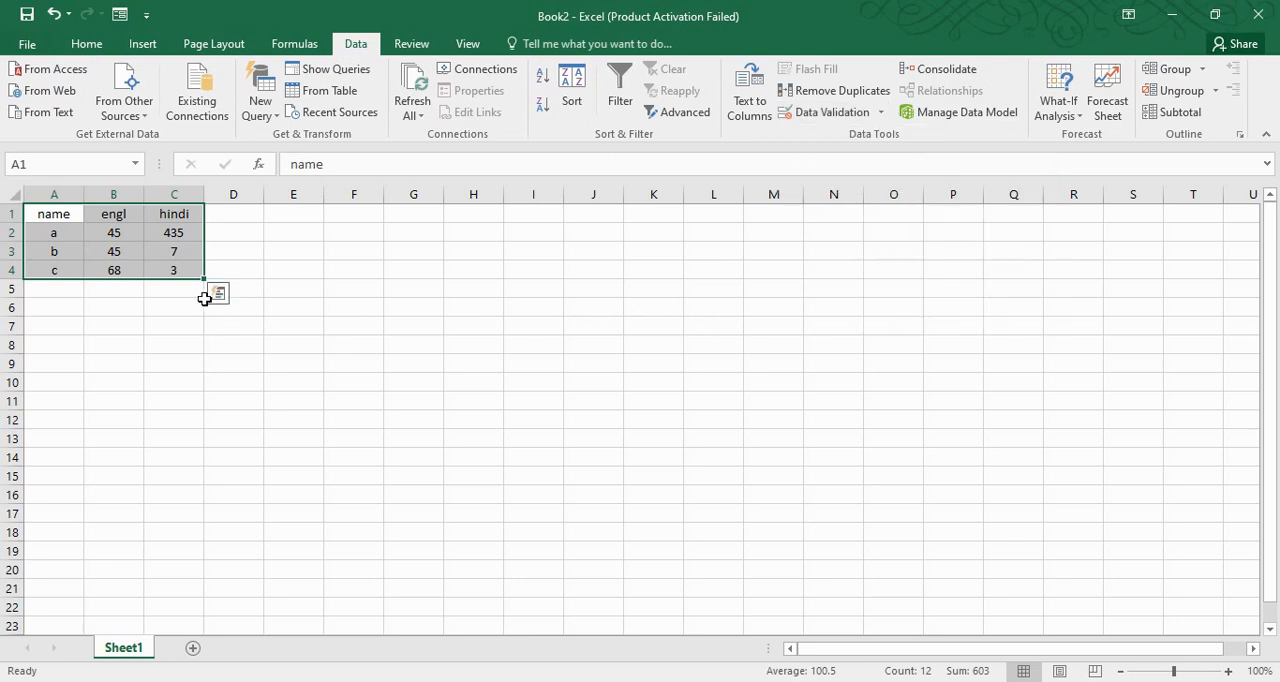
Restrict cells B5:C6 with data validation to whole numbers between 0 and 100
click(50, 290)
drag(115, 285, 188, 306)
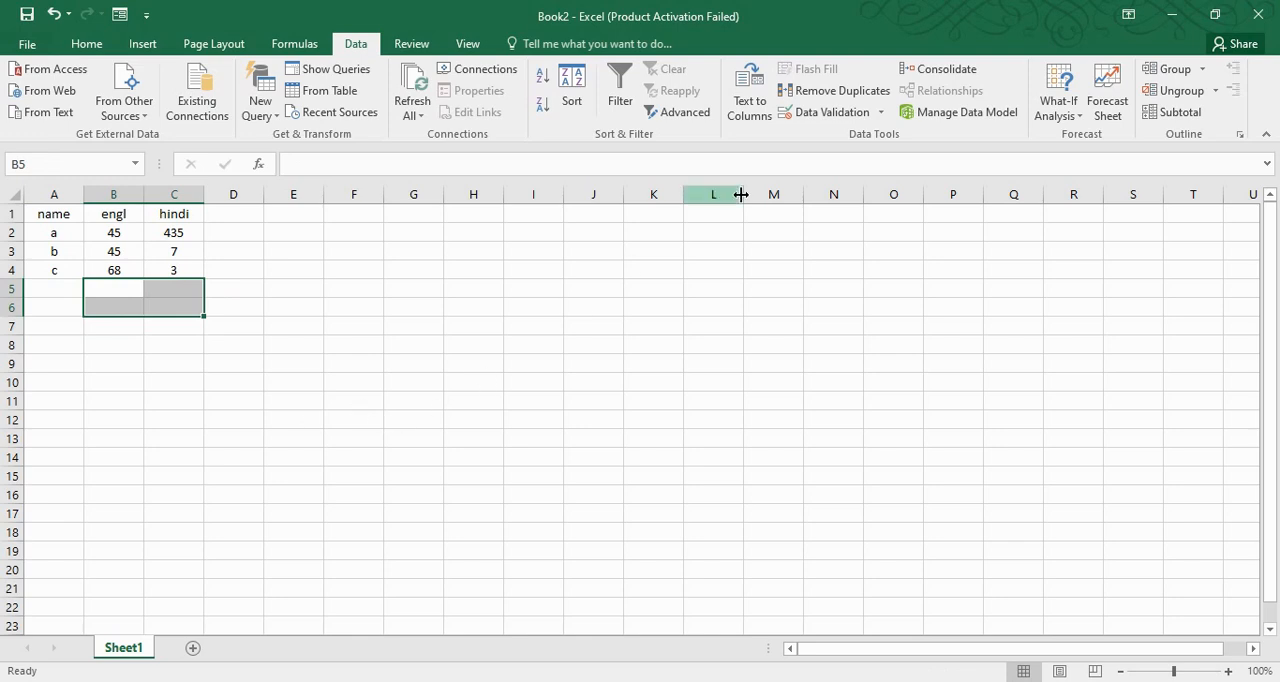
click(876, 112)
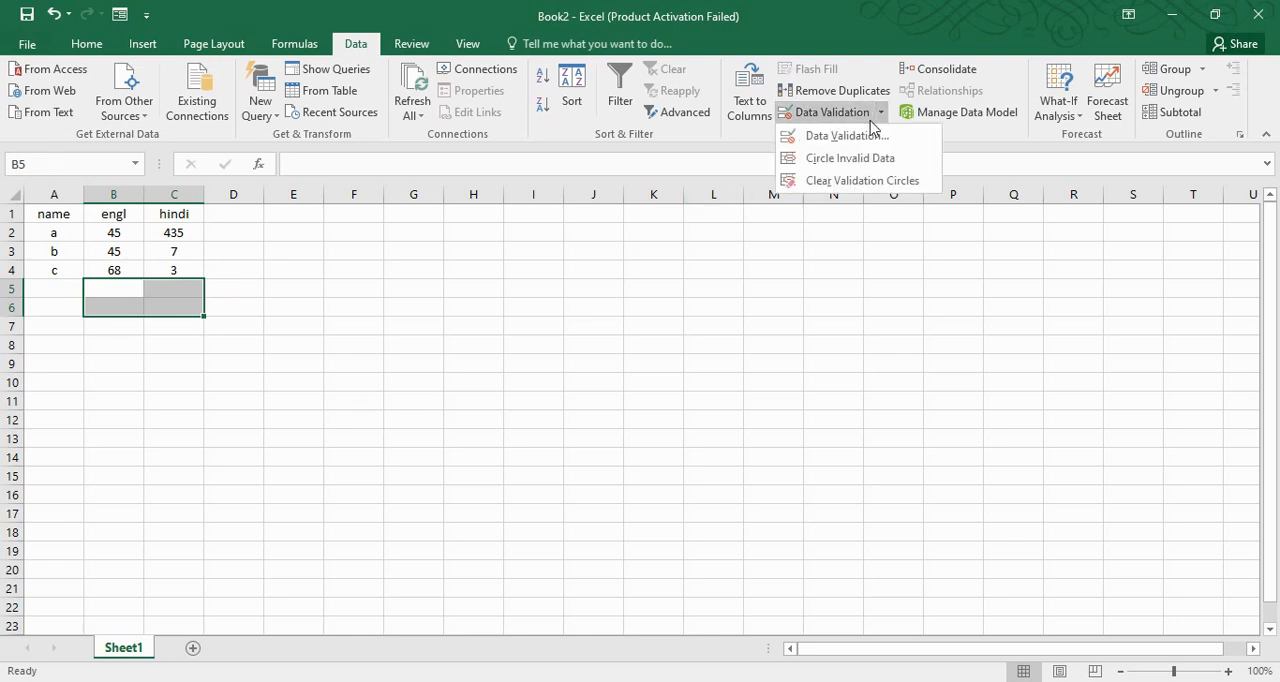
click(850, 136)
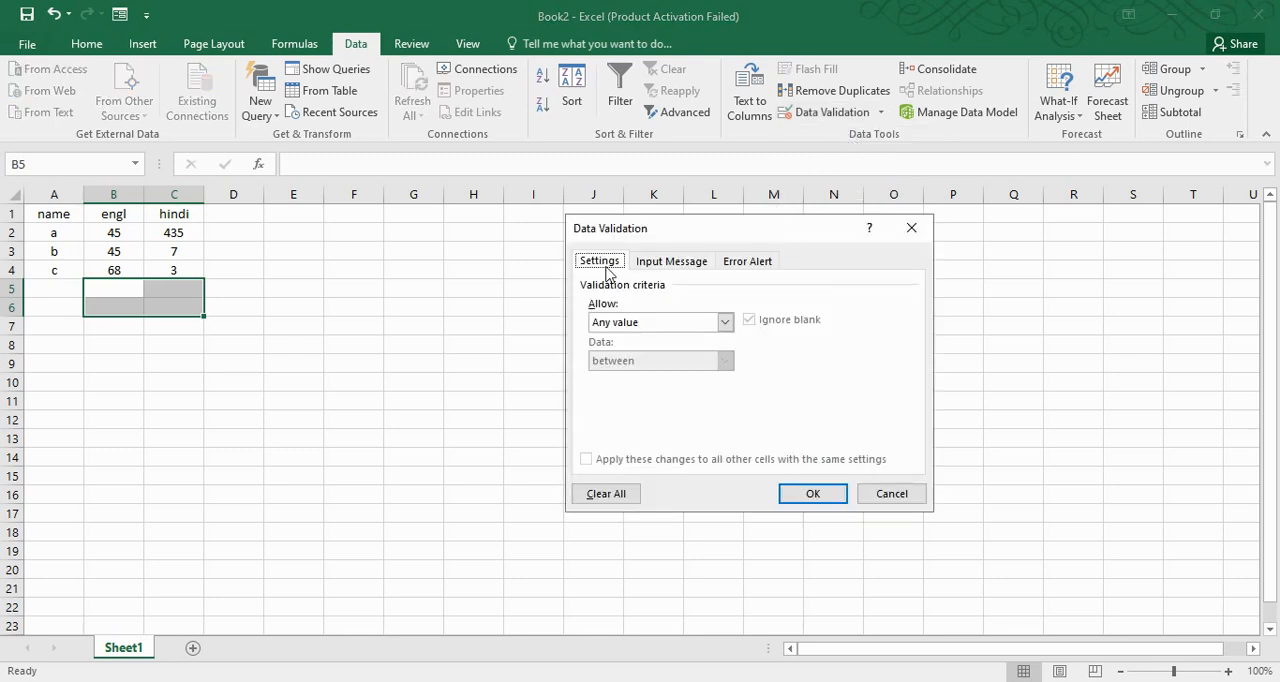
click(703, 327)
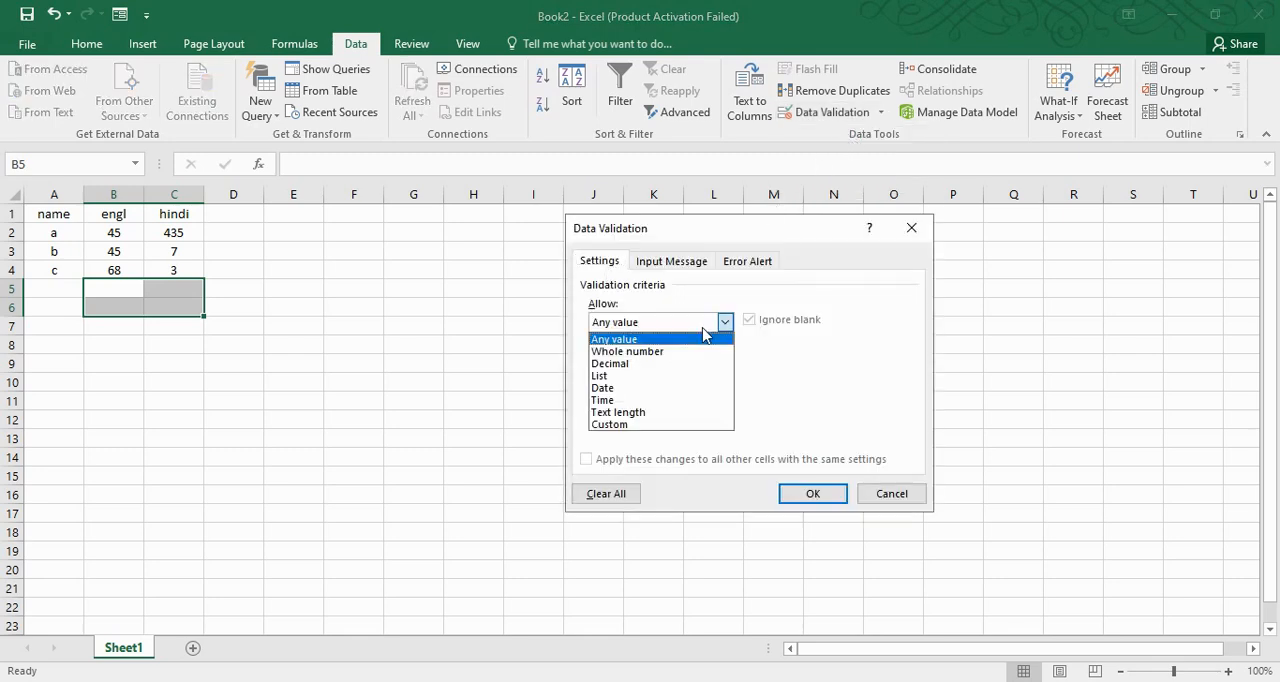
click(651, 352)
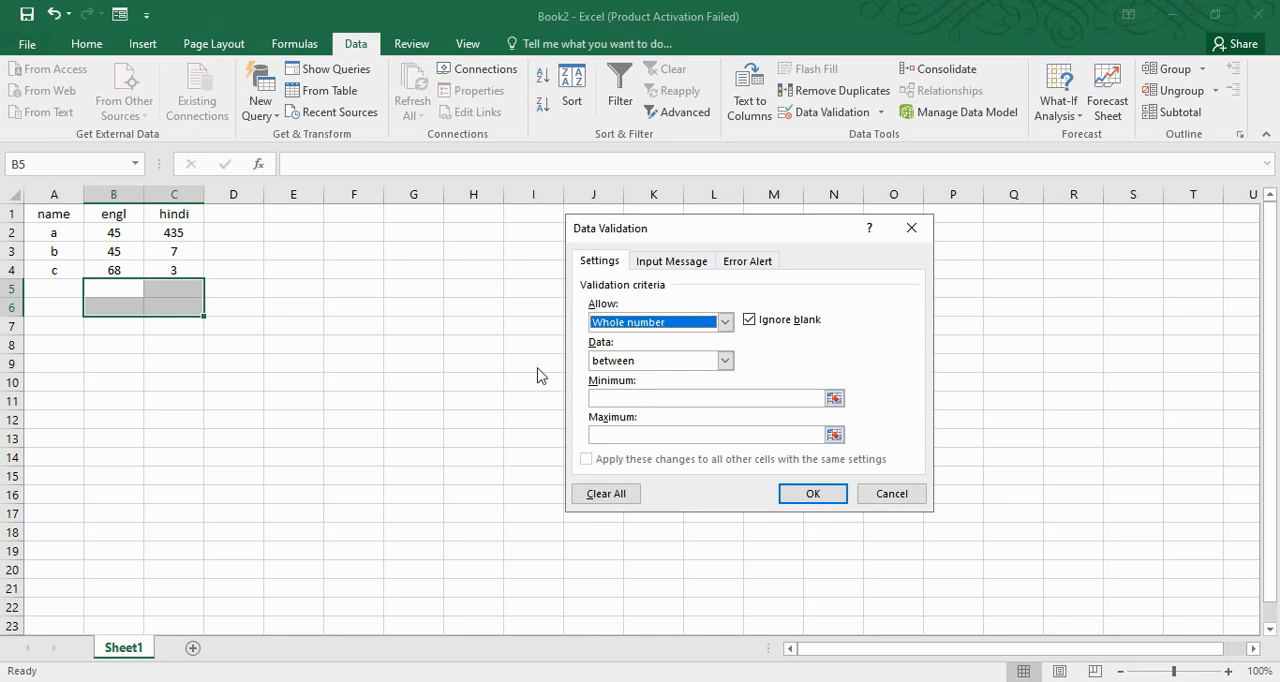
click(634, 399)
click(622, 436)
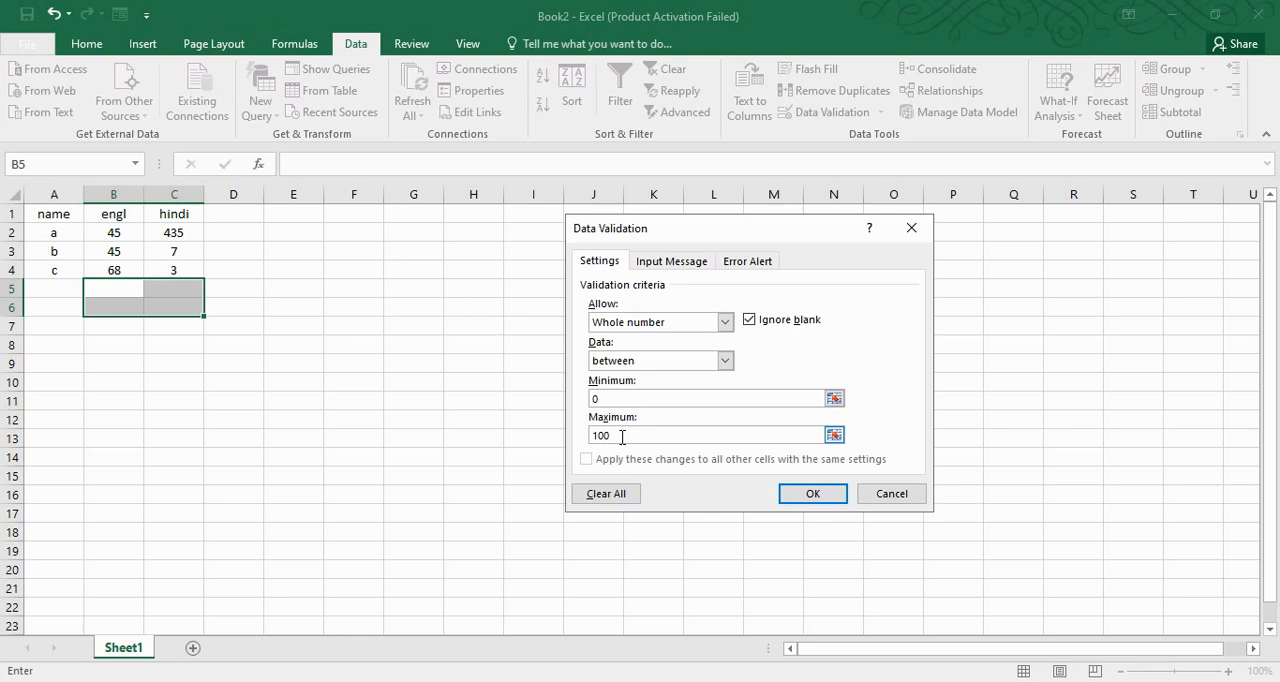
click(811, 494)
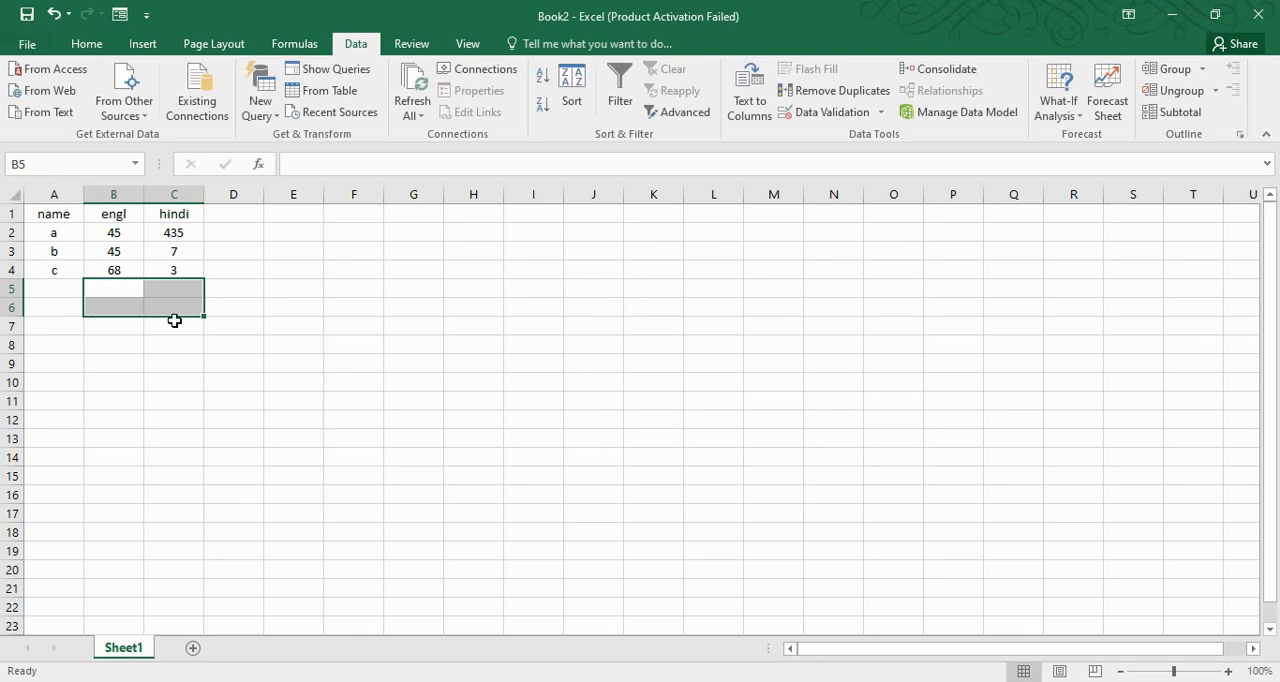
Test the validation rule by trying to enter 1000 in cell B5, and cancel the entry
click(147, 371)
click(122, 288)
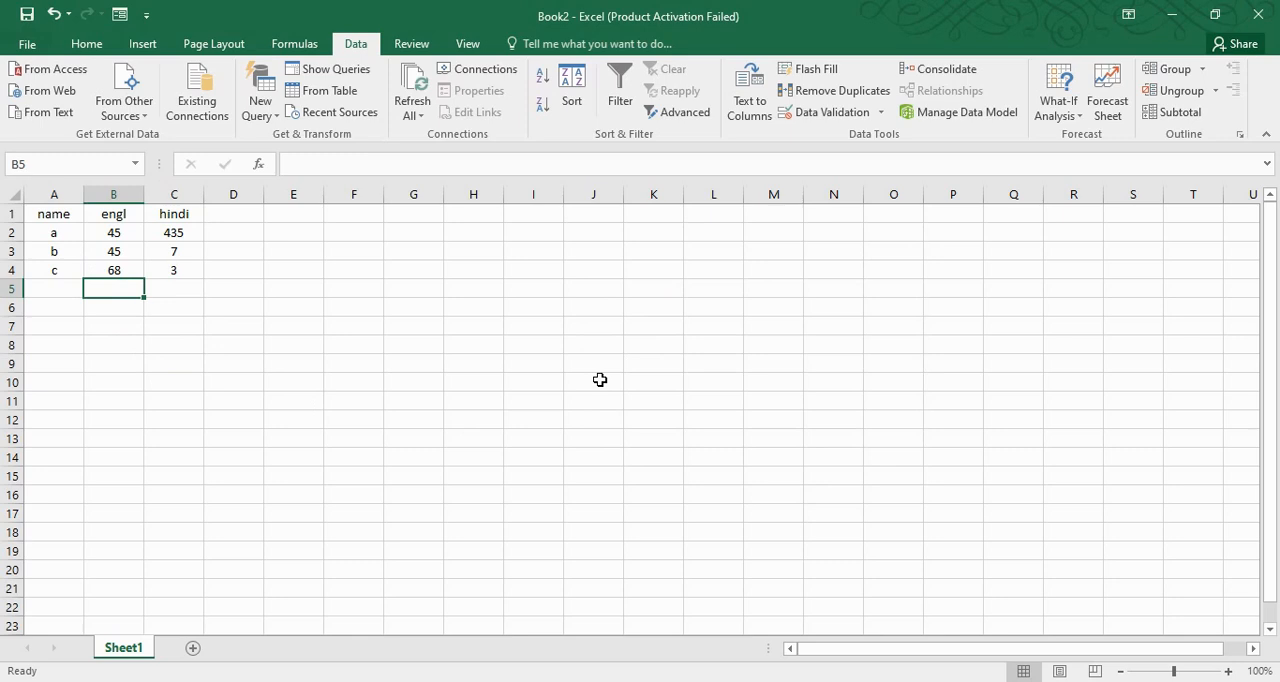
text(1000)
key(Return)
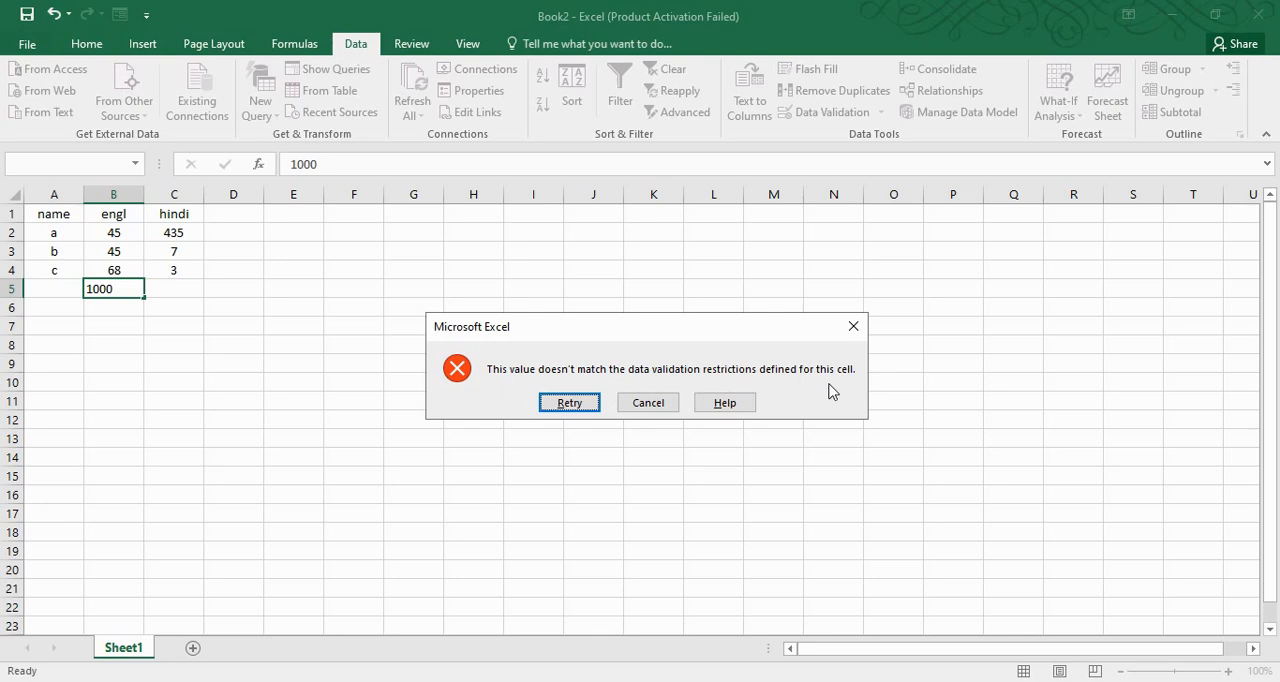
click(648, 402)
click(352, 361)
Give the validation on B5:C6 a Stop error alert with a person's name as title and the error message 0-100
click(131, 288)
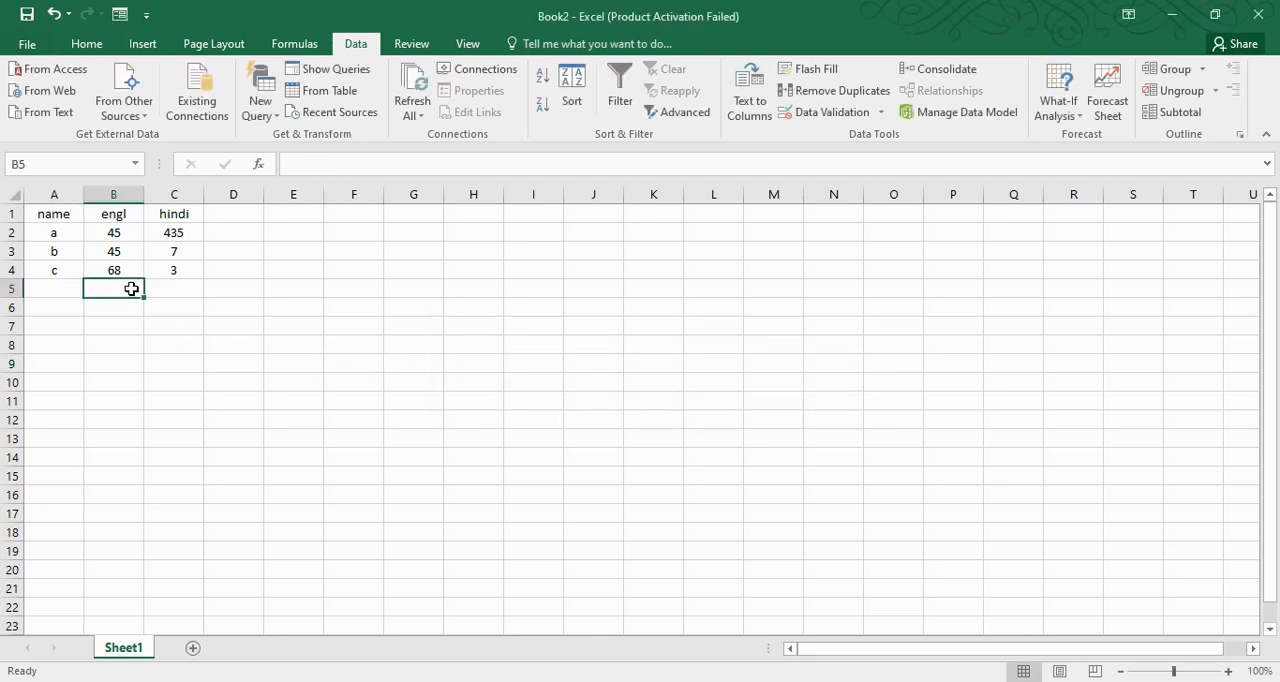
drag(131, 288, 152, 301)
click(838, 112)
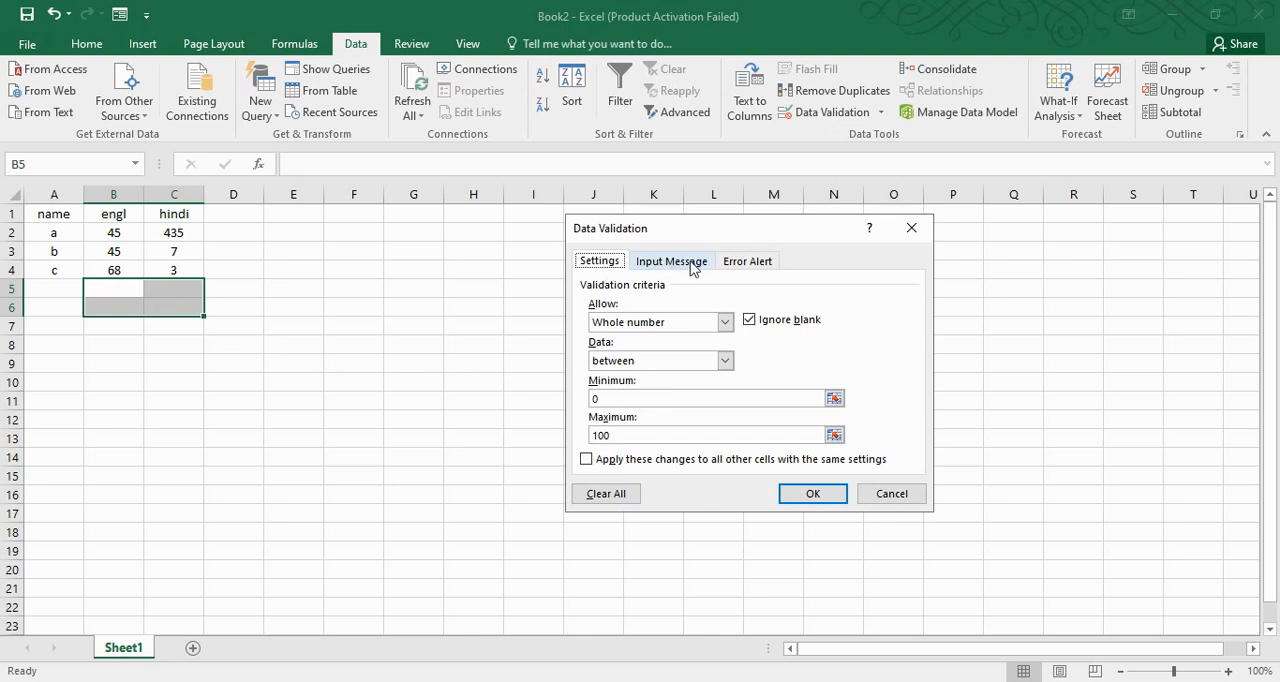
click(750, 264)
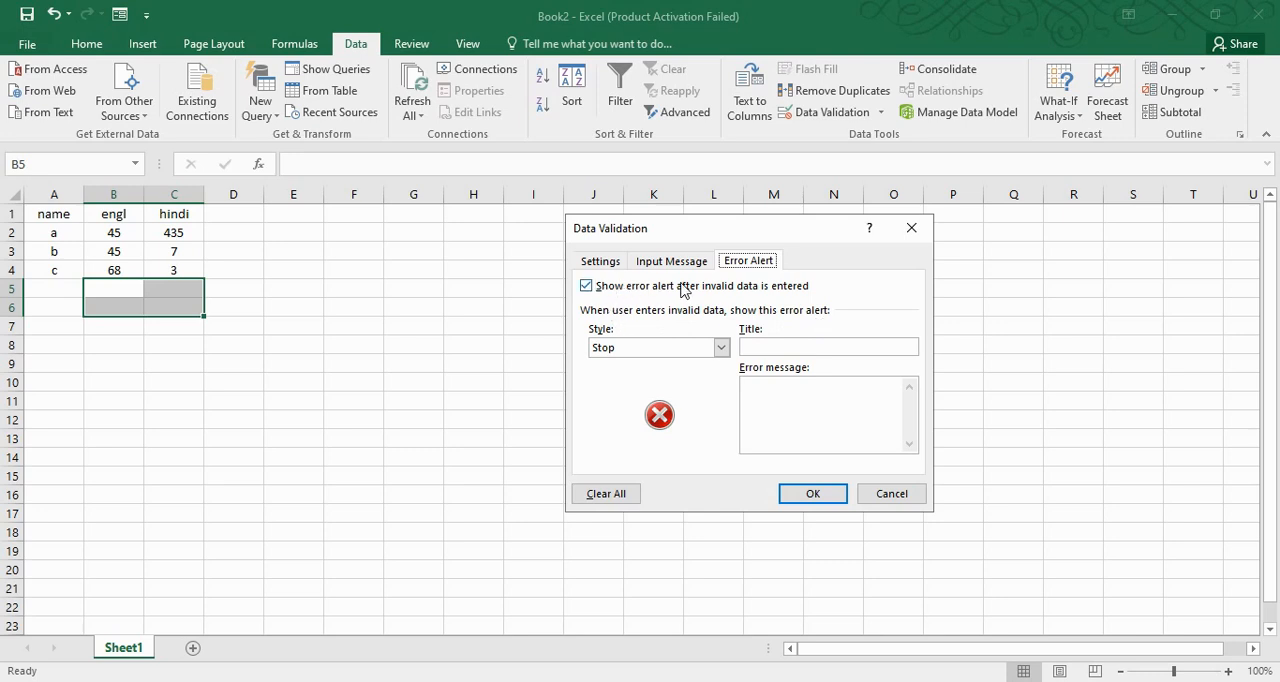
click(790, 400)
click(778, 347)
click(813, 493)
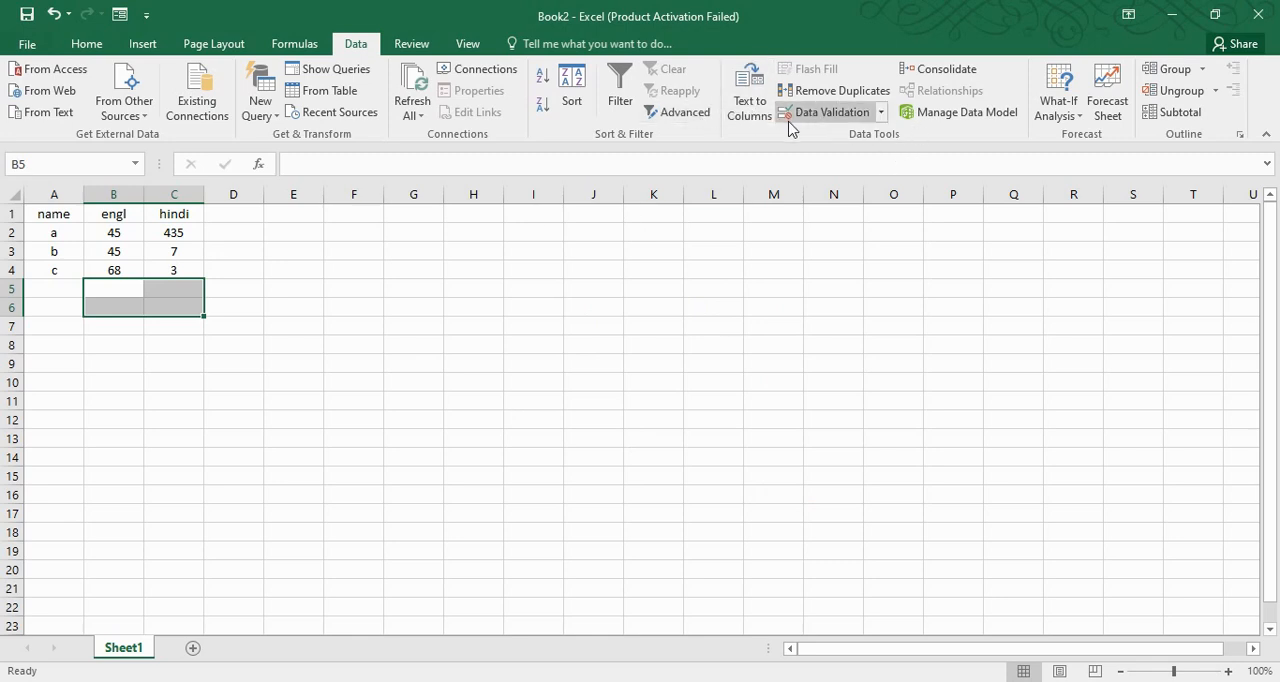
Test the custom error alert by trying to enter 4545 in cell B5, and cancel the entry
click(110, 294)
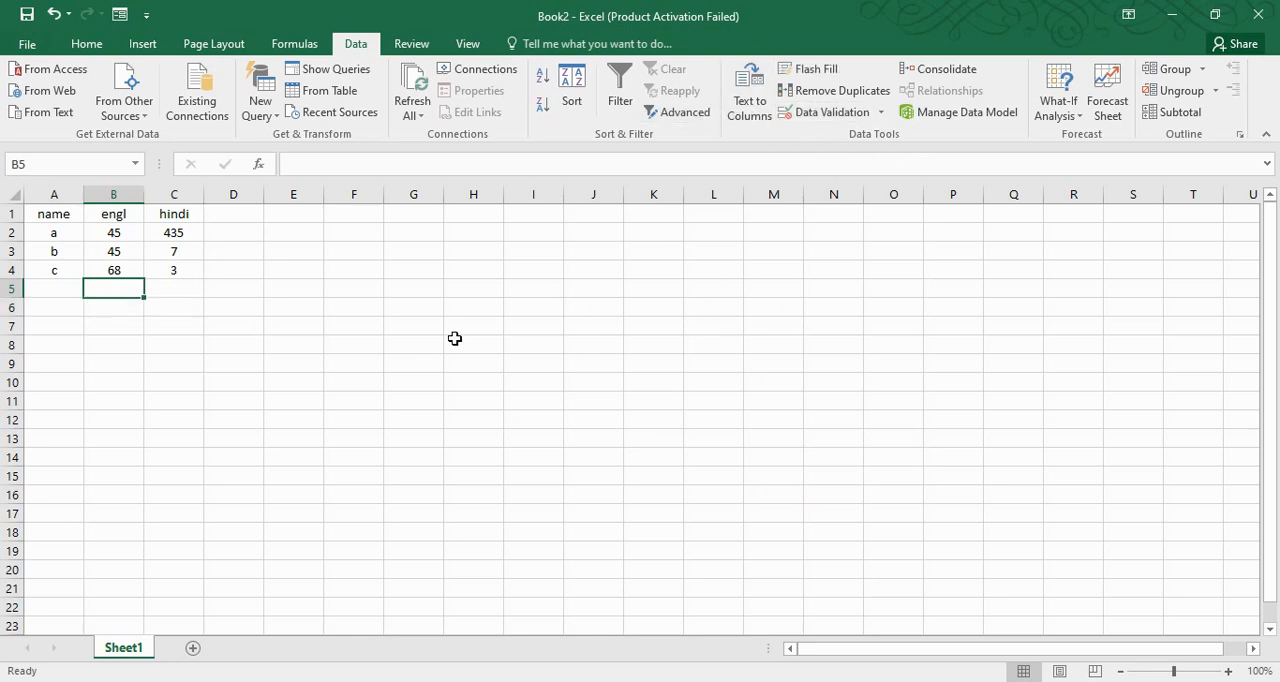
text(4545)
key(Return)
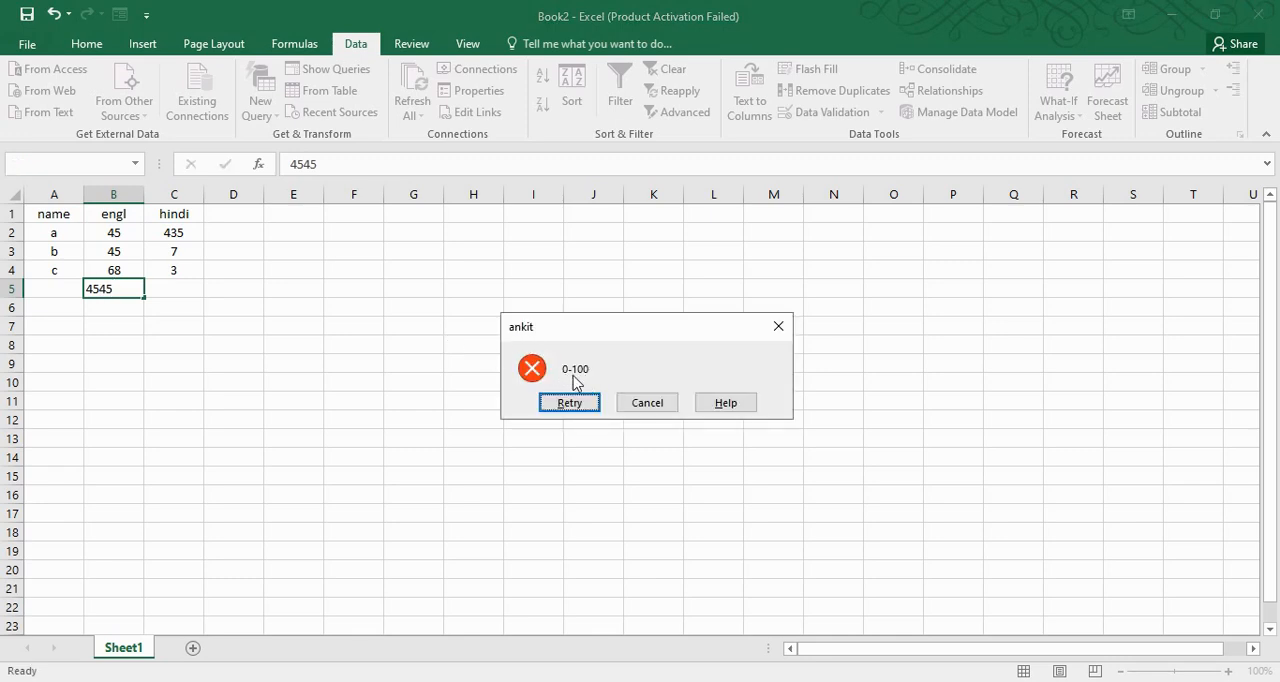
click(654, 404)
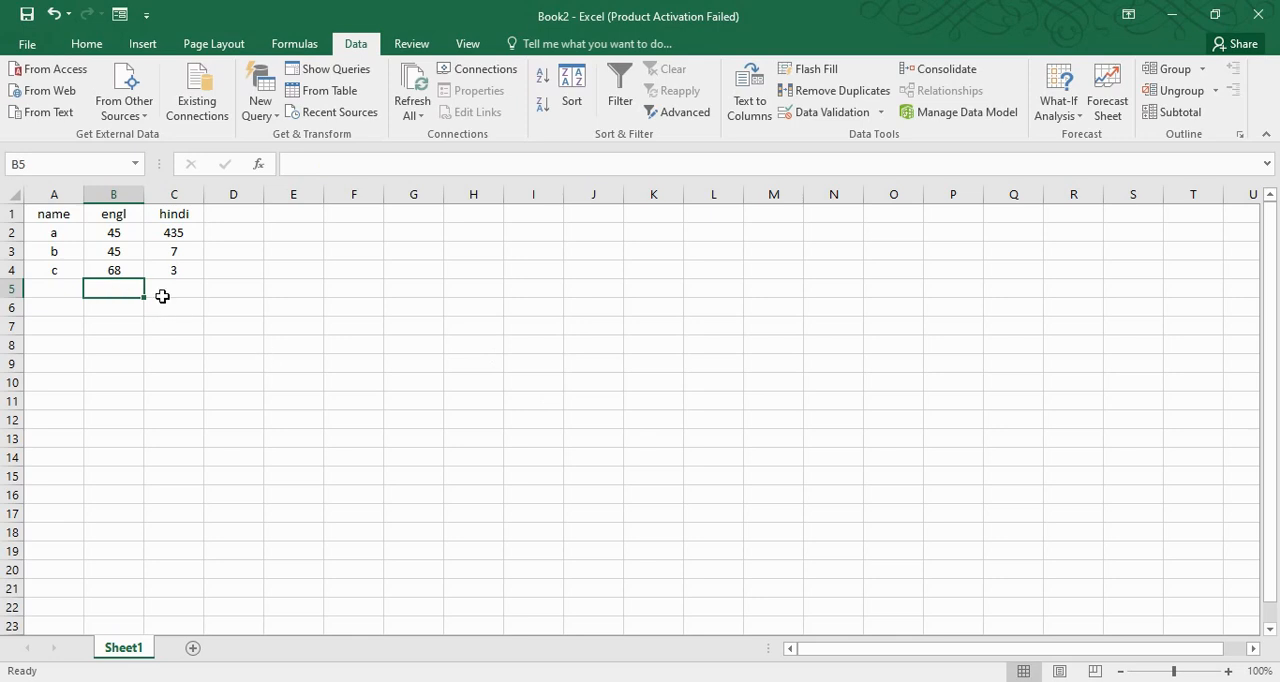
Add the input message <100 to the data validation of cells B5:C6
drag(117, 285, 180, 306)
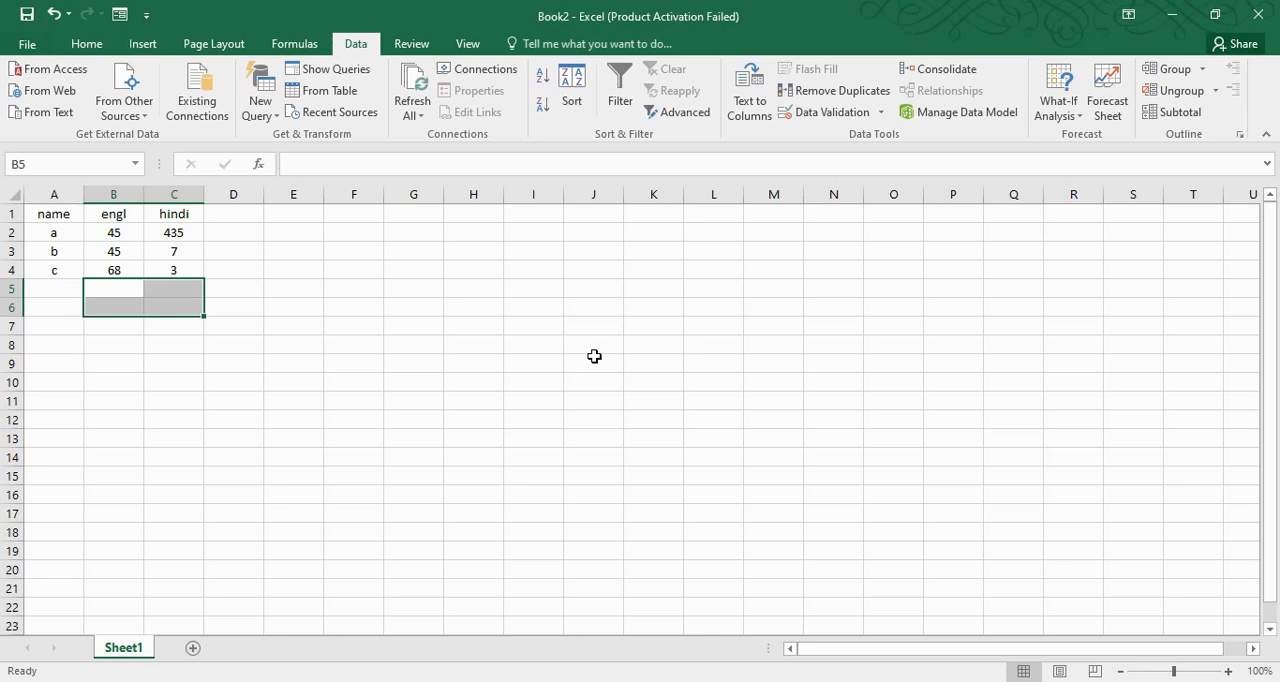
click(860, 114)
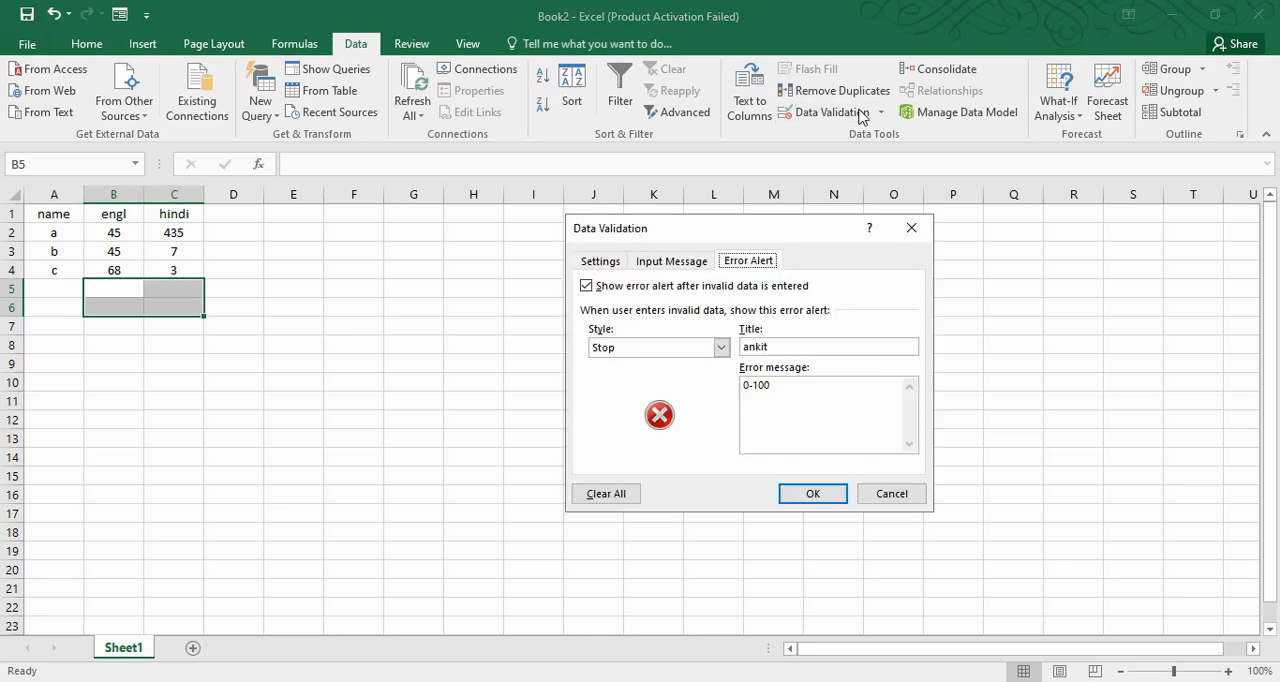
click(693, 262)
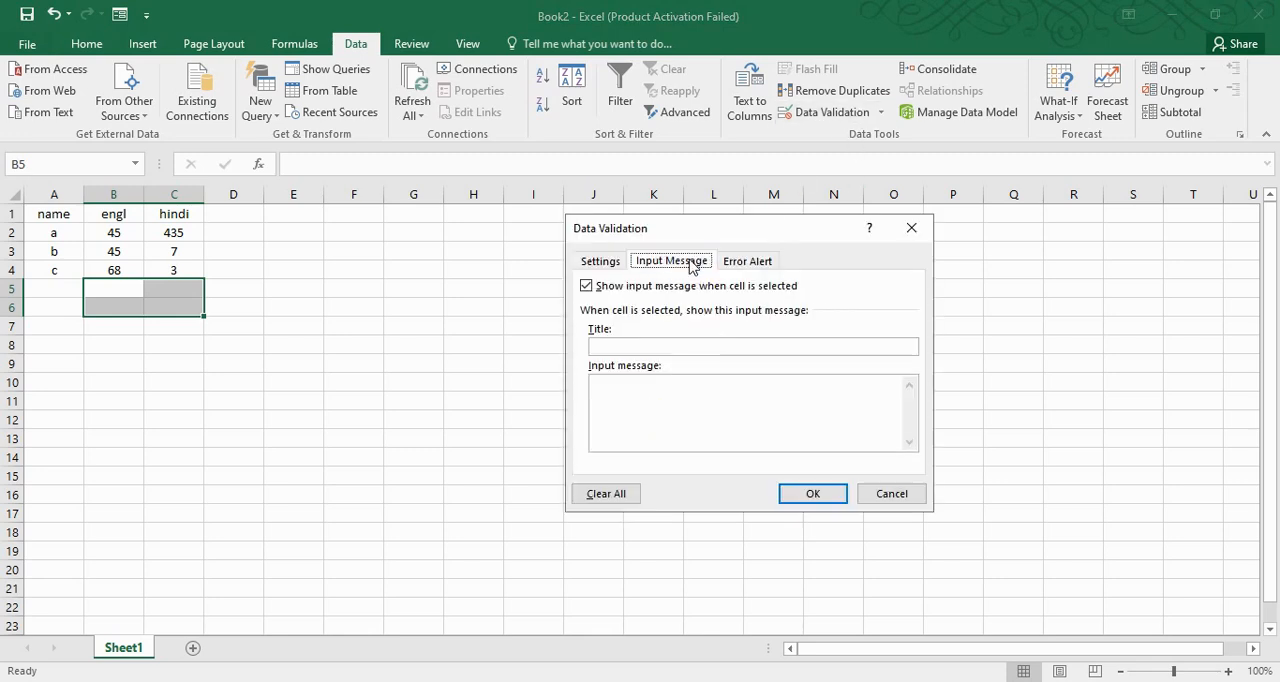
click(640, 392)
text(100)
key(Home)
text(<)
click(813, 493)
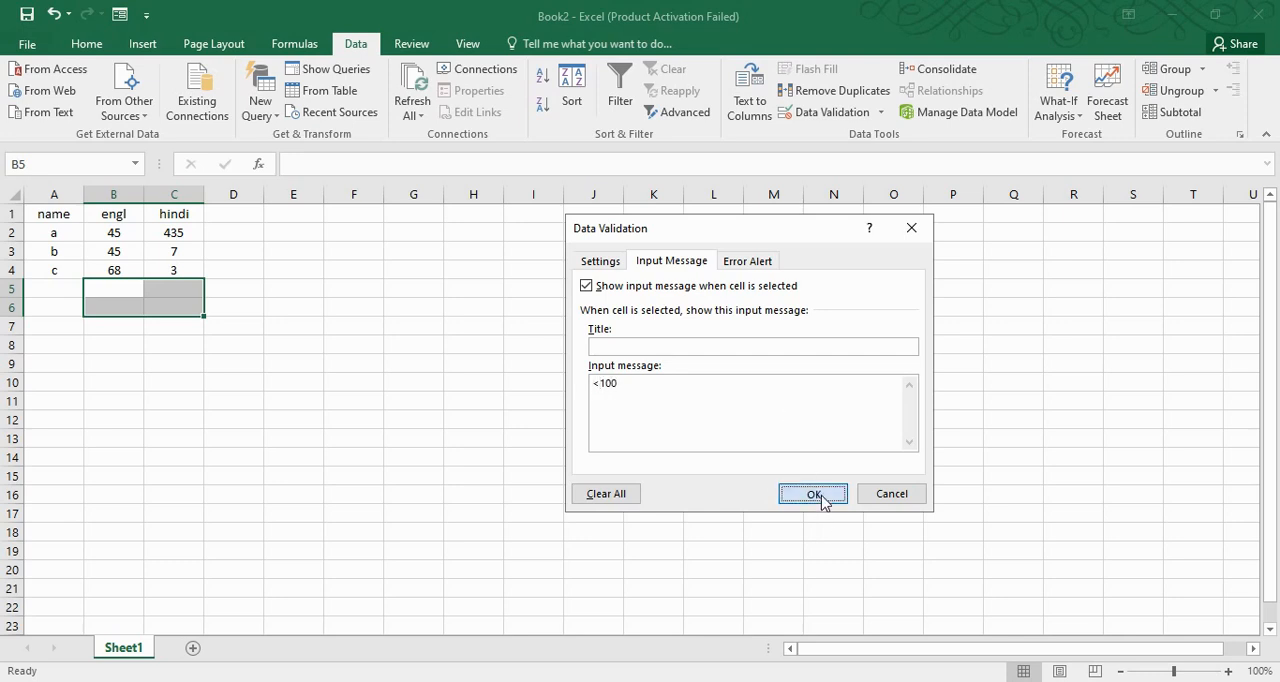
Check the input message on B5 and C5, try to enter 7878 in C5, and cancel the entry
click(118, 287)
click(165, 292)
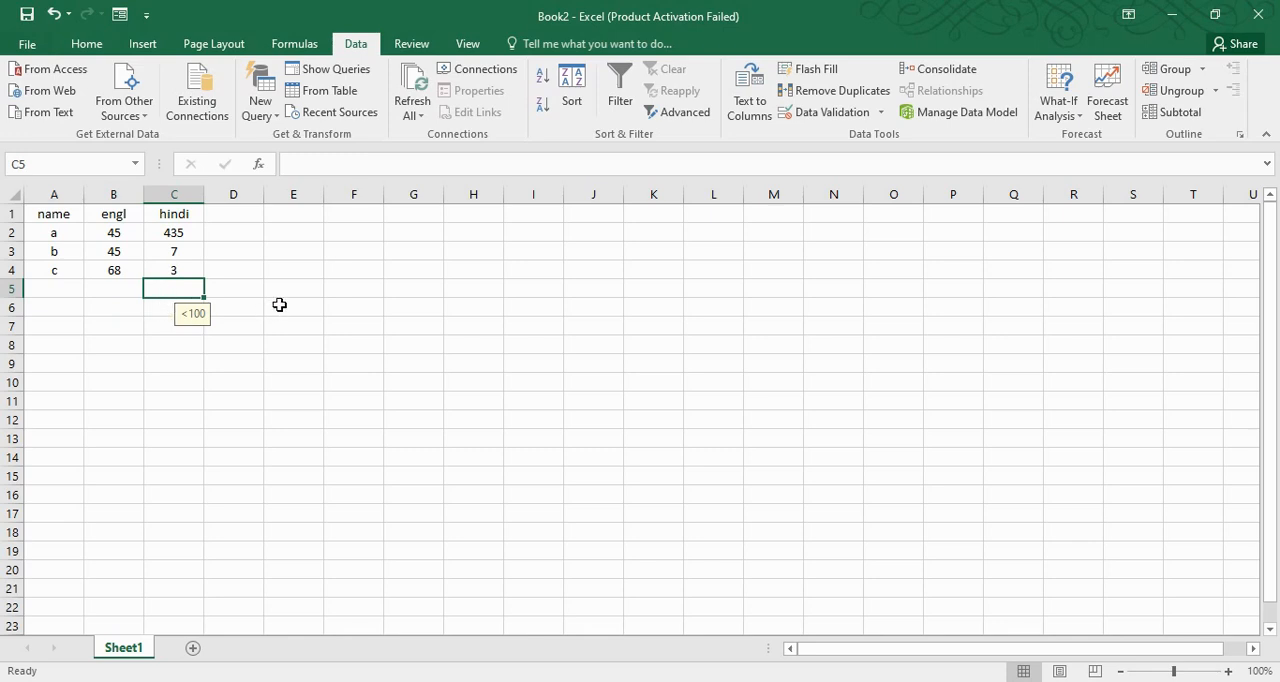
text(7878)
key(Return)
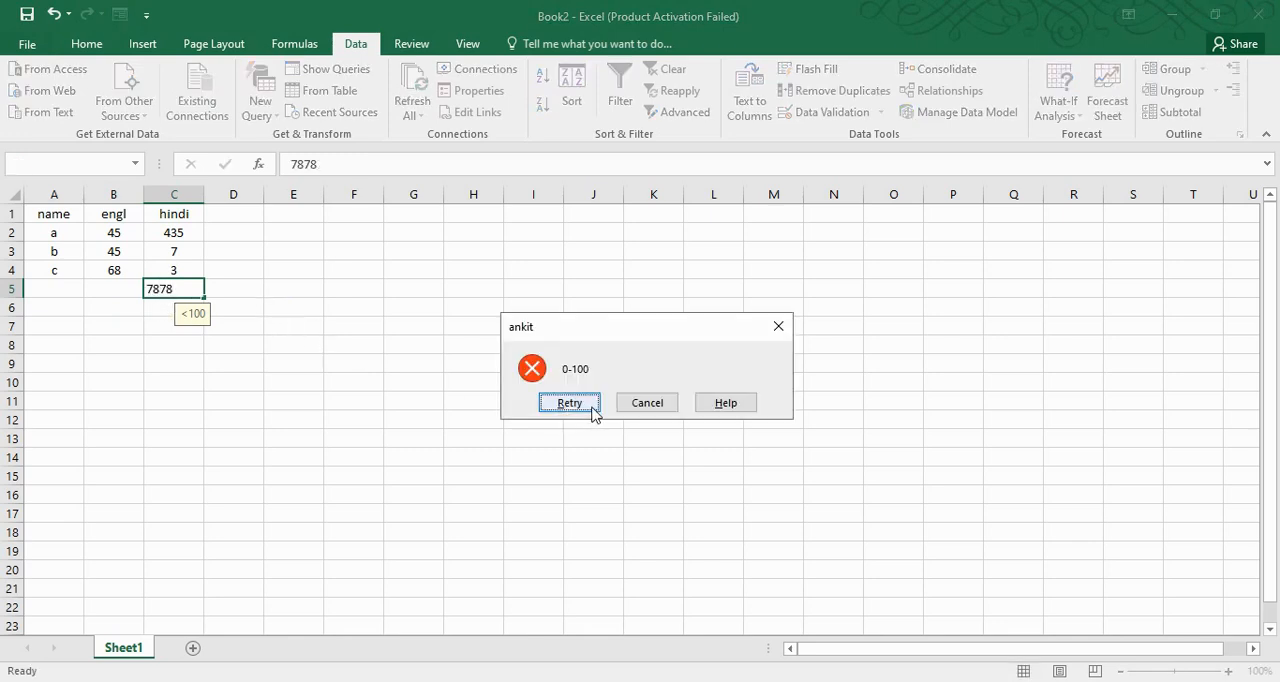
click(647, 402)
Review the validation criteria of cells B5:C6 and close the dialog without changes
drag(123, 287, 192, 302)
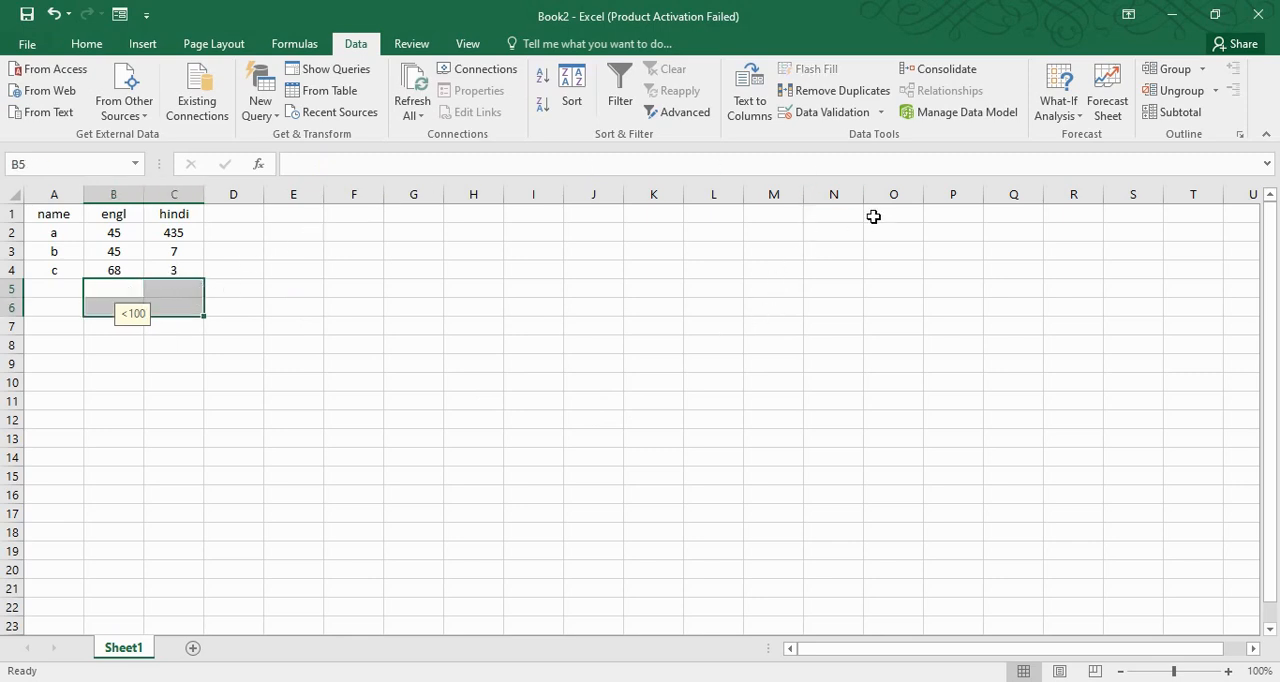
click(832, 111)
click(600, 261)
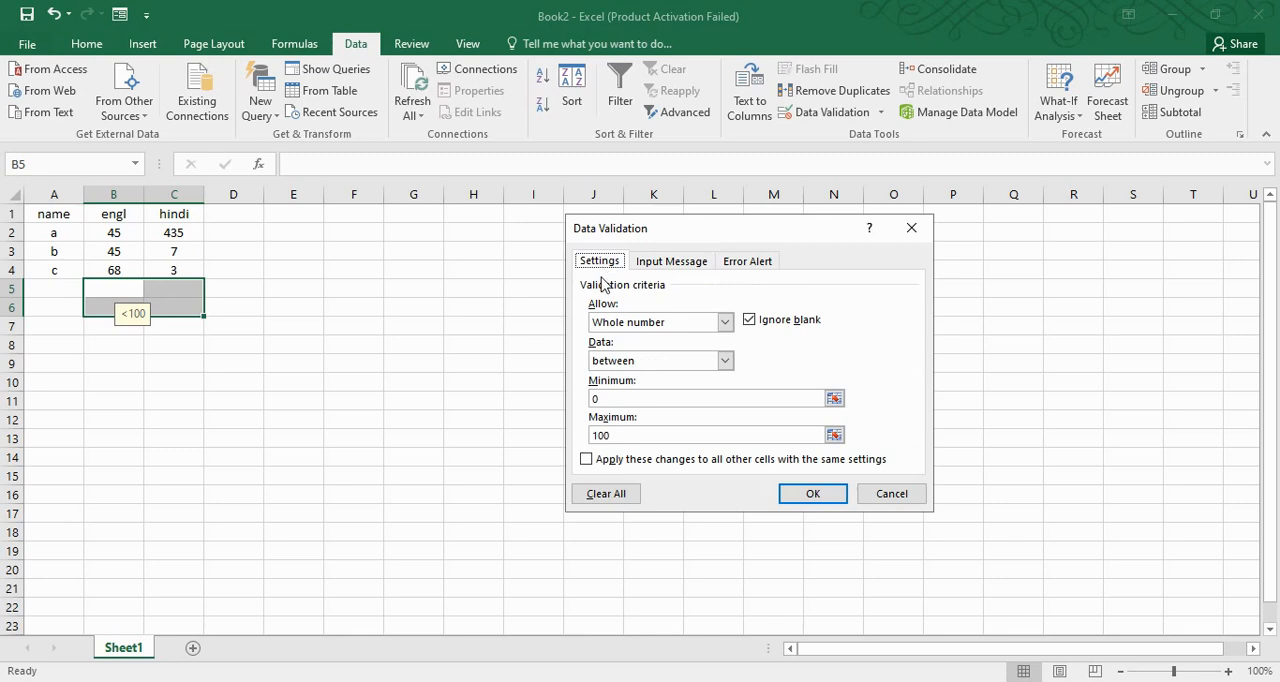
click(890, 494)
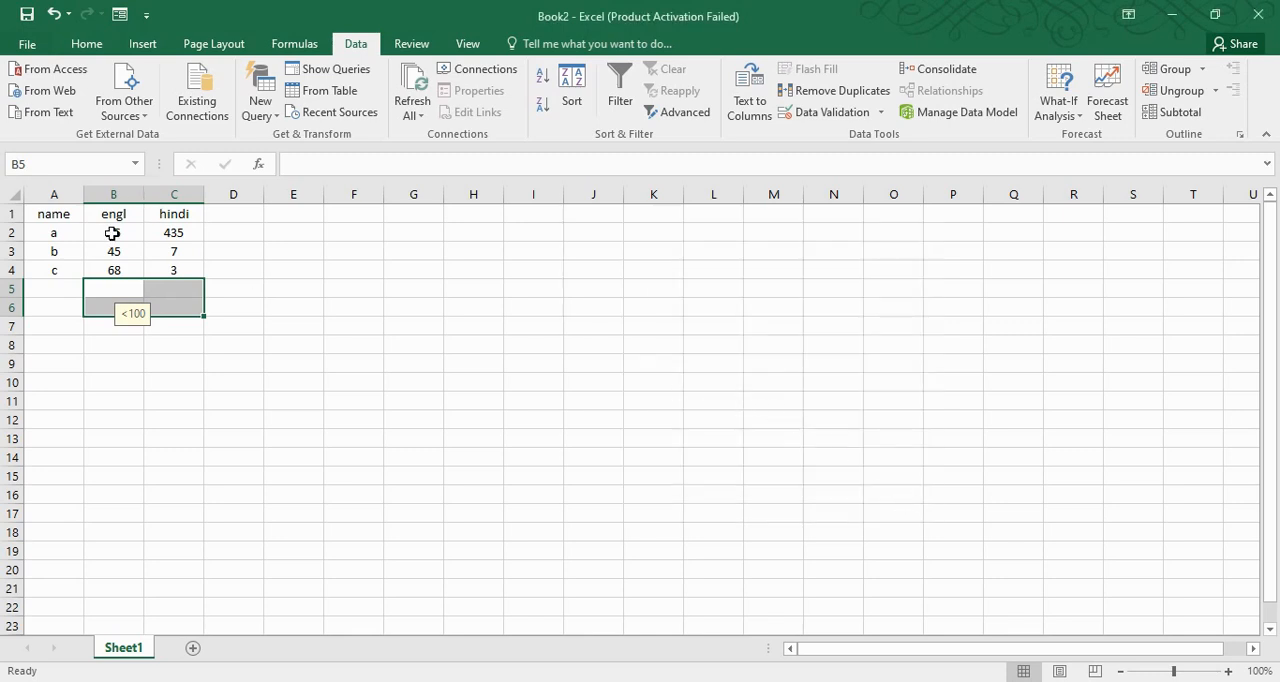
Apply data validation to the existing marks in B2:C4, allowing only whole numbers between 0 and 100
drag(114, 232, 166, 270)
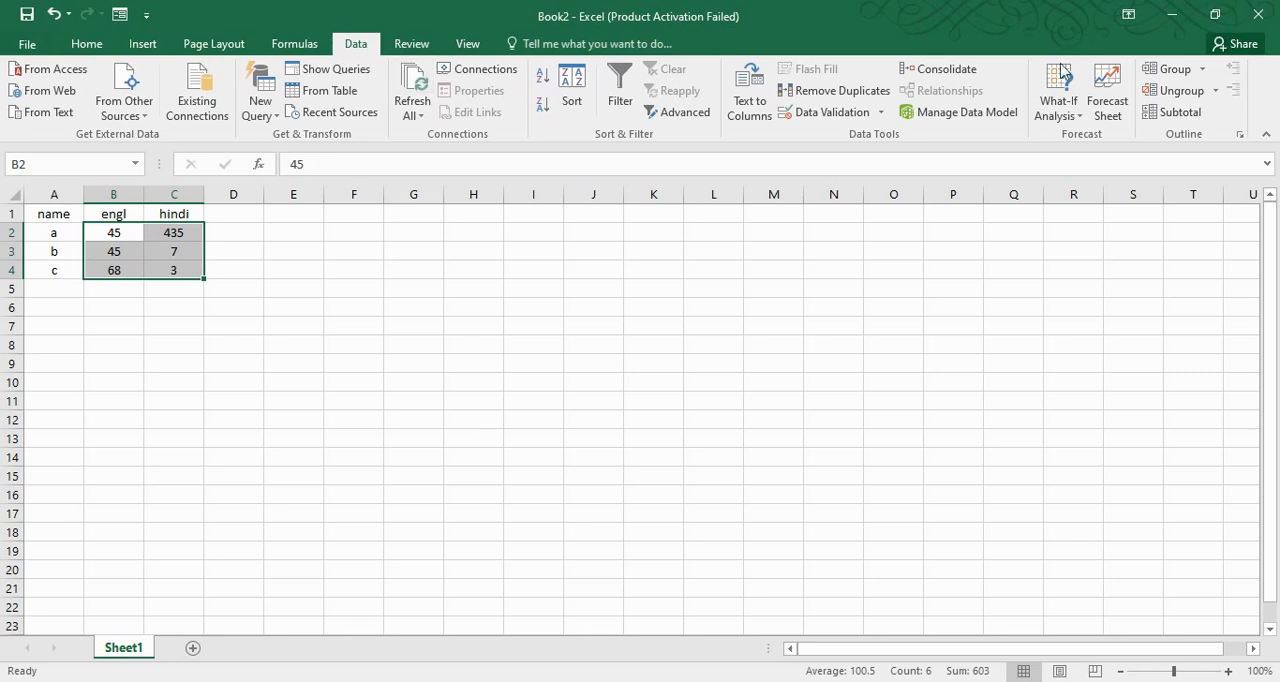
click(830, 112)
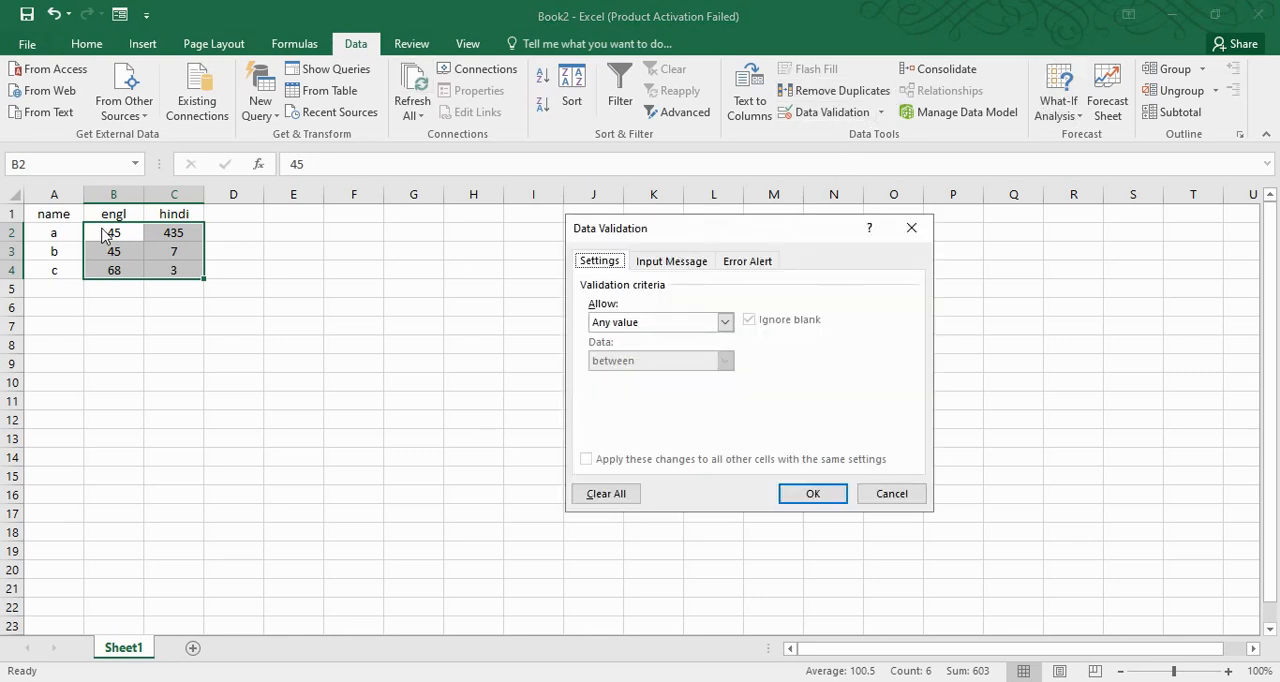
click(724, 322)
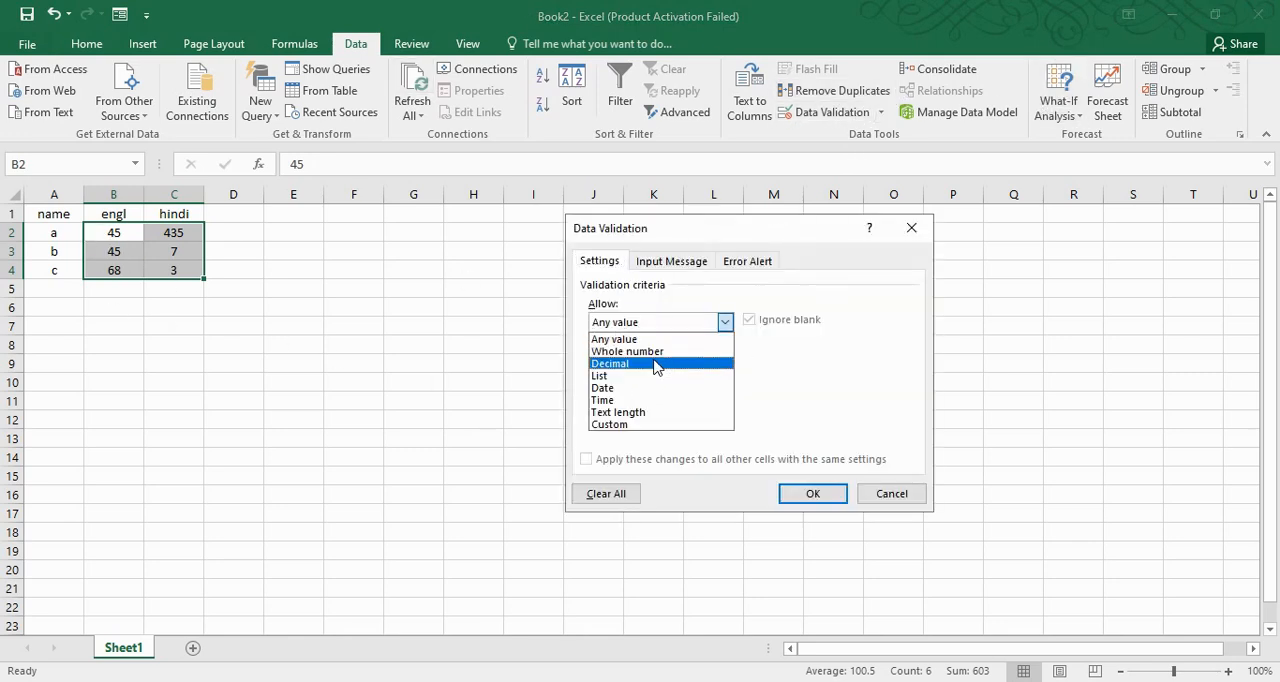
click(630, 349)
click(636, 398)
text(0)
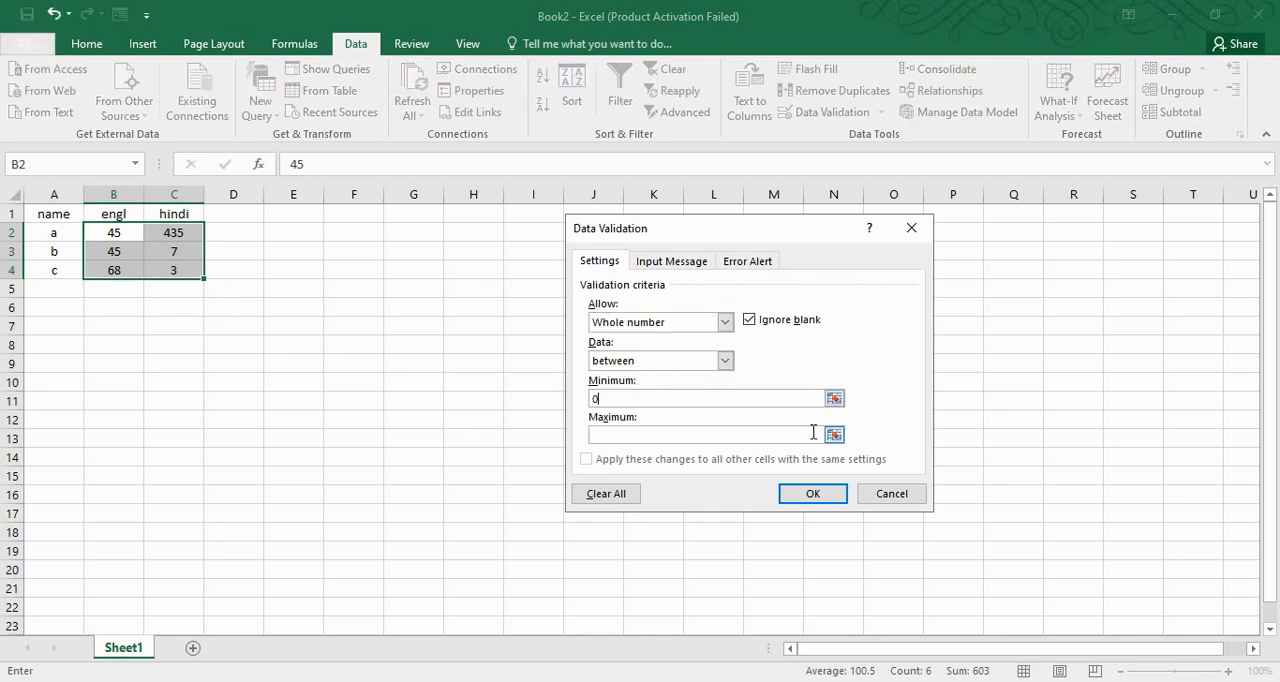
click(716, 432)
text(100)
click(805, 493)
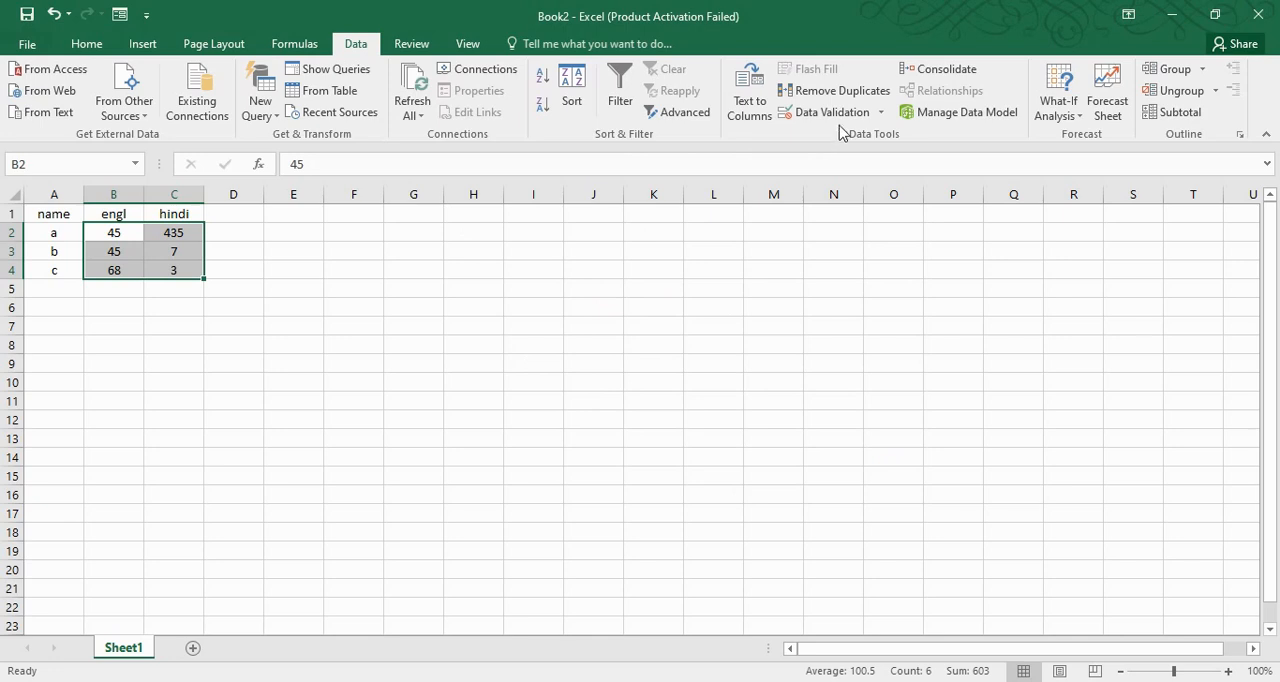
Circle the invalid data in the marks table and deselect the range
click(881, 113)
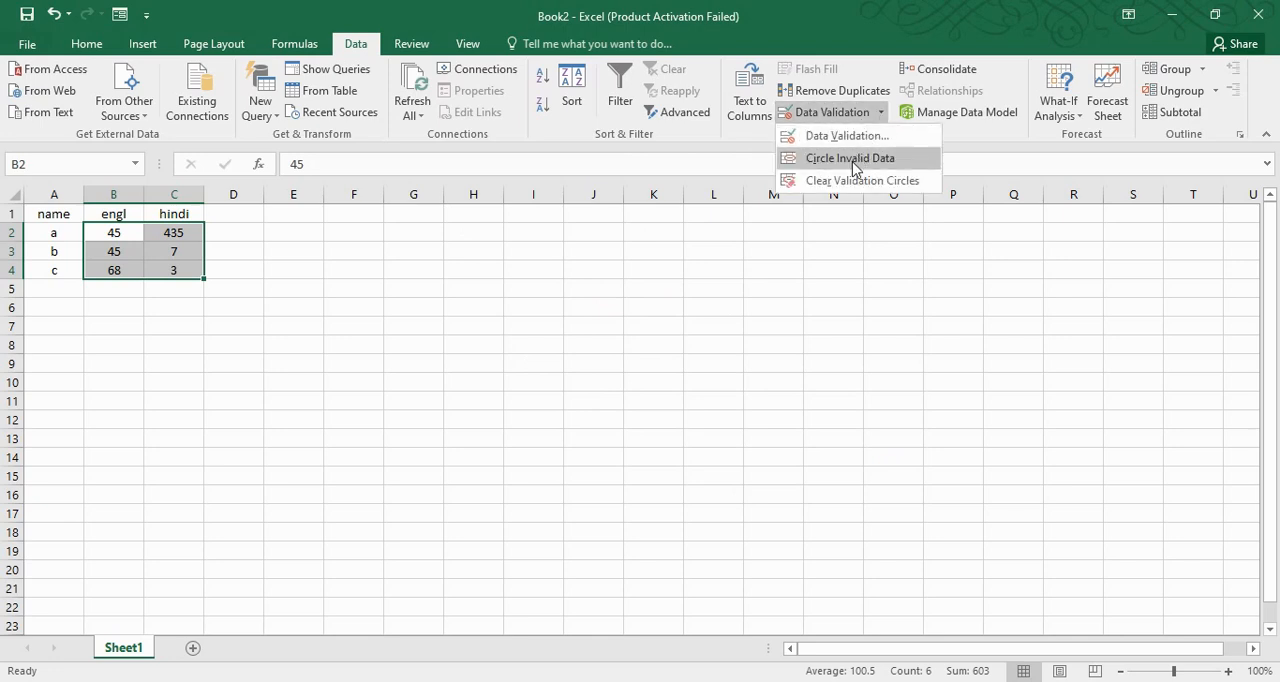
click(895, 160)
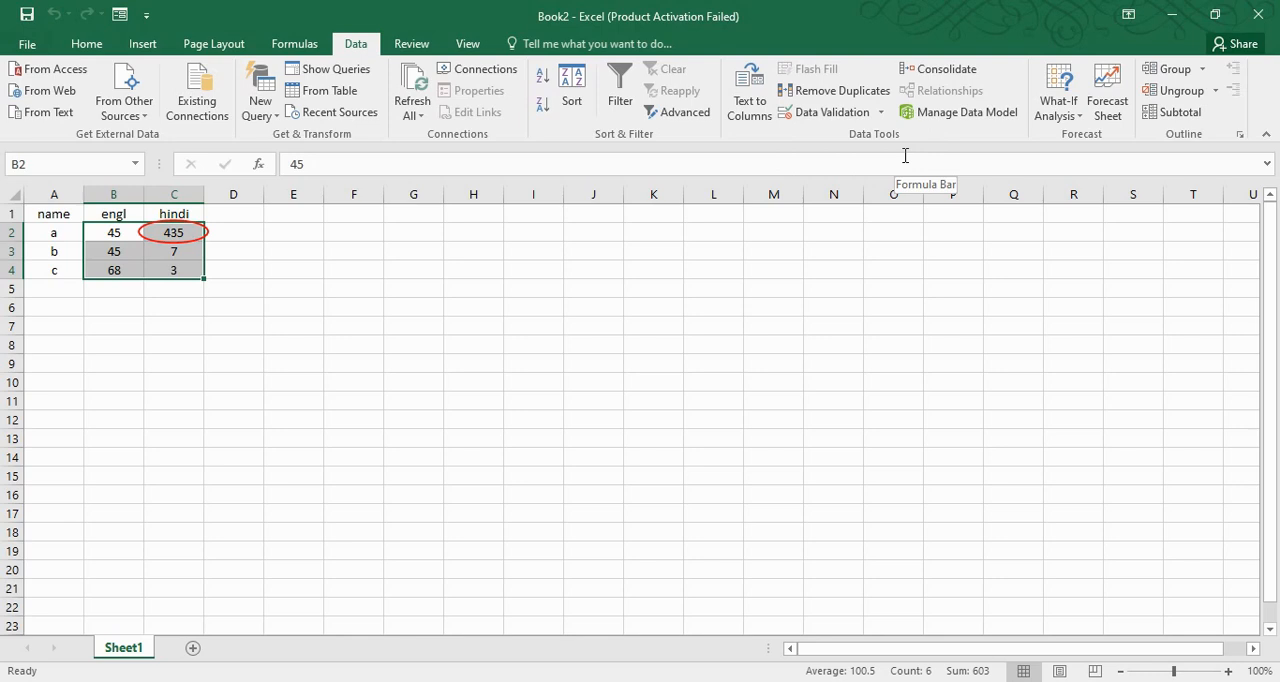
click(653, 251)
click(881, 112)
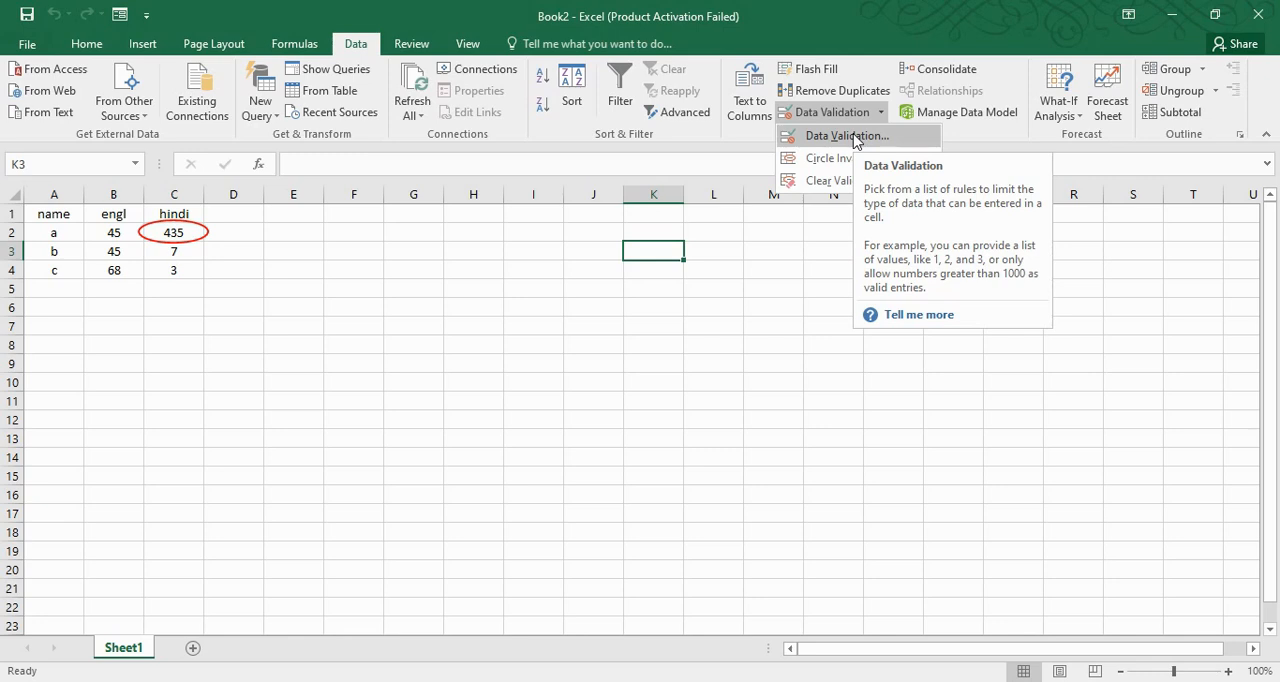
click(104, 233)
drag(108, 236, 673, 593)
click(789, 246)
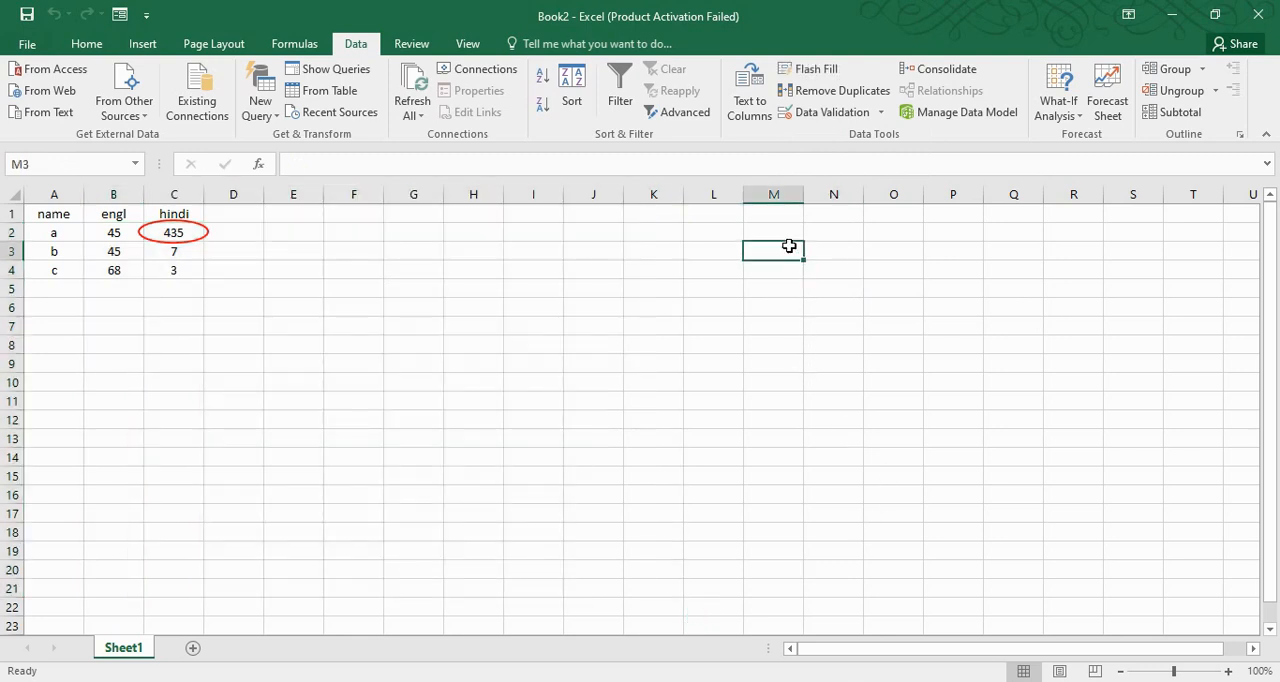
click(772, 236)
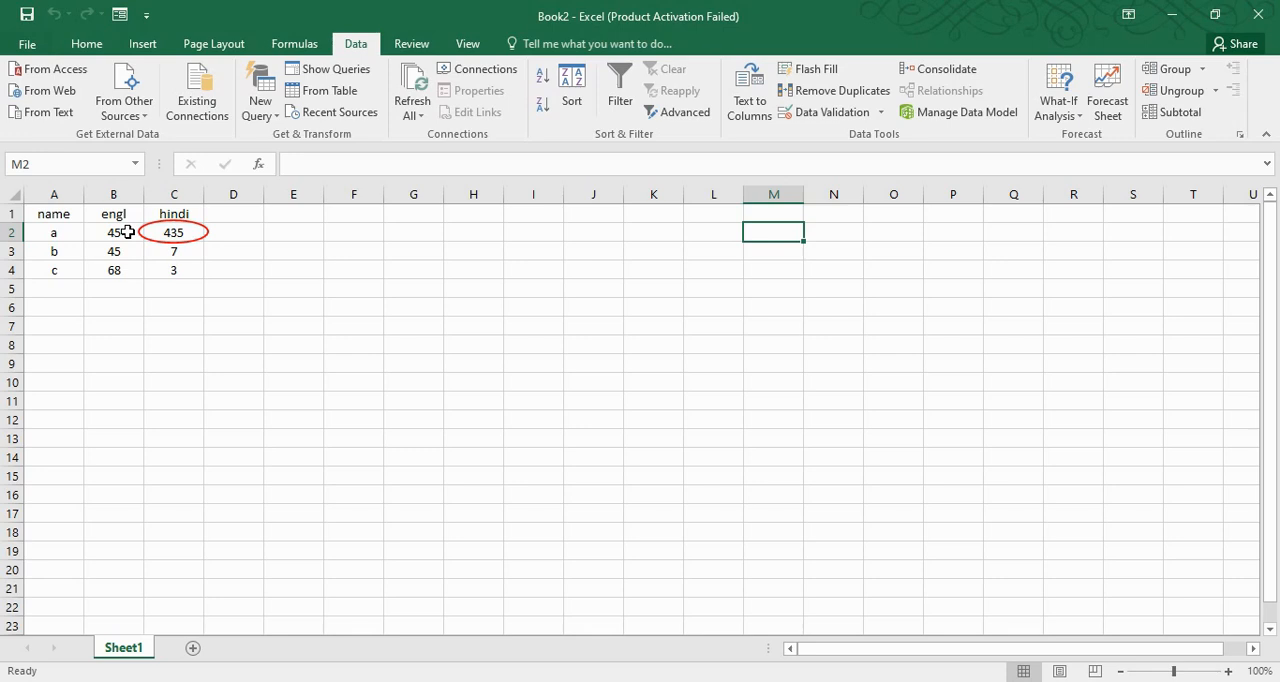
Add the column heading sci in cell D1 of the marks table
click(246, 214)
text(sci)
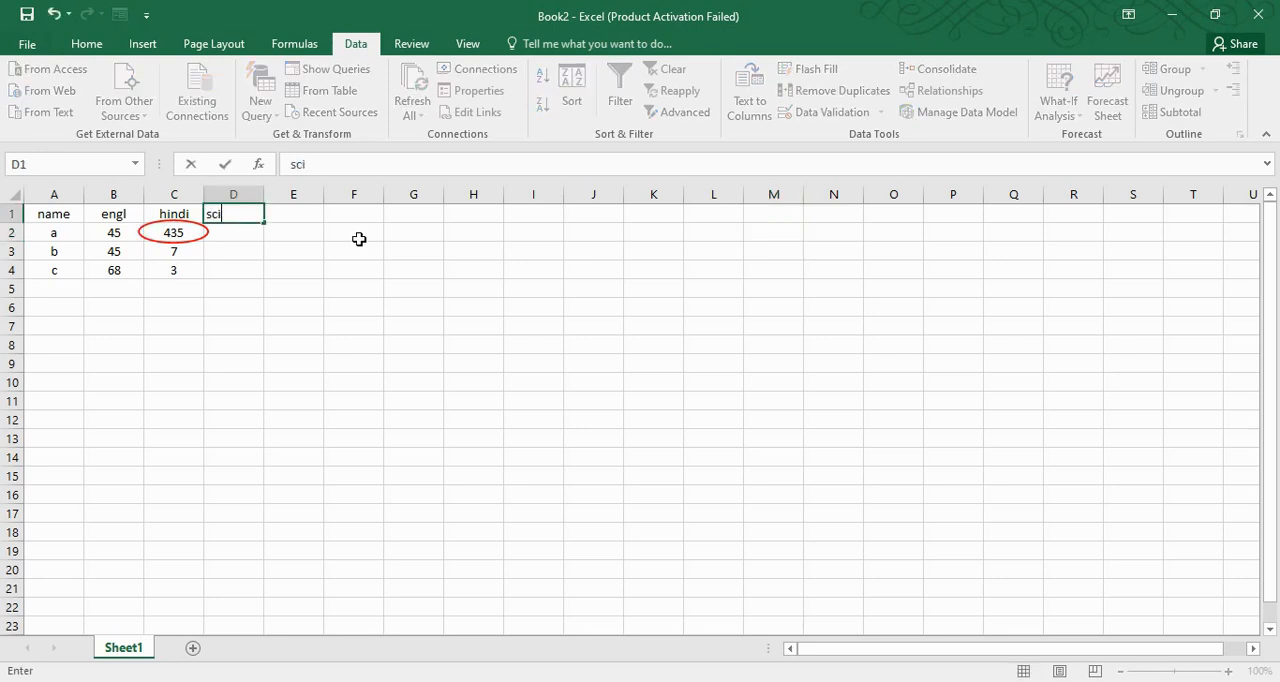
key(Tab)
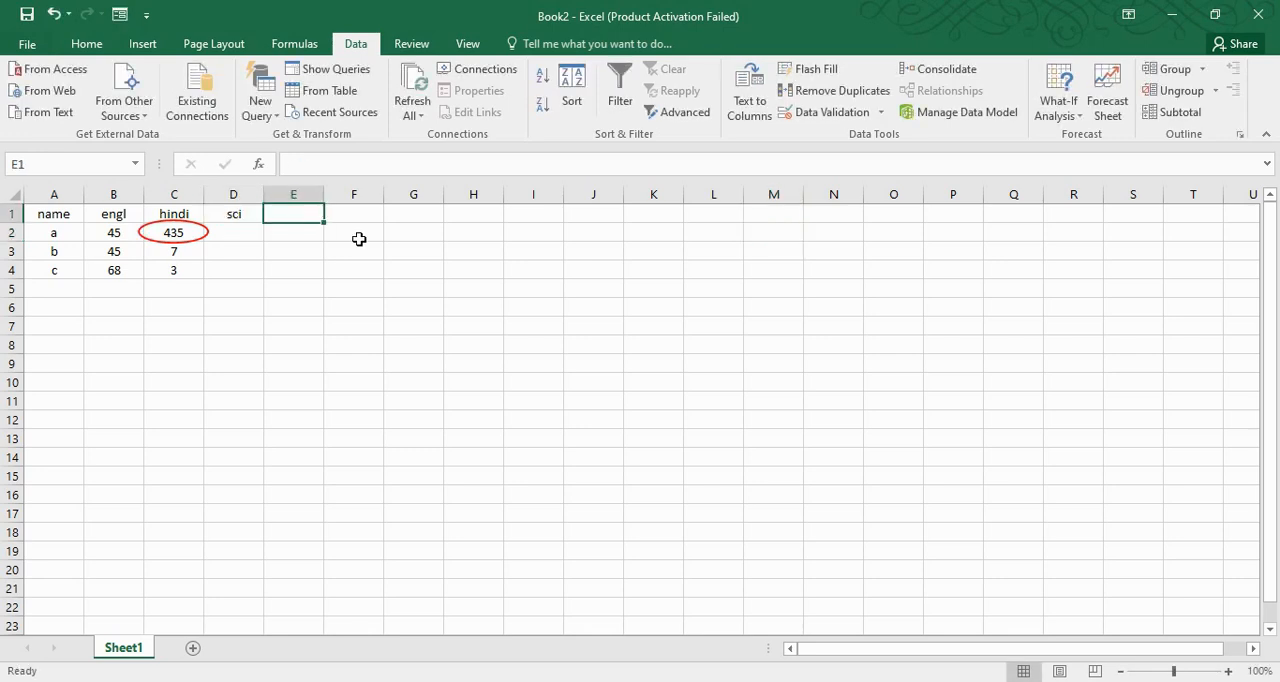
key(Return)
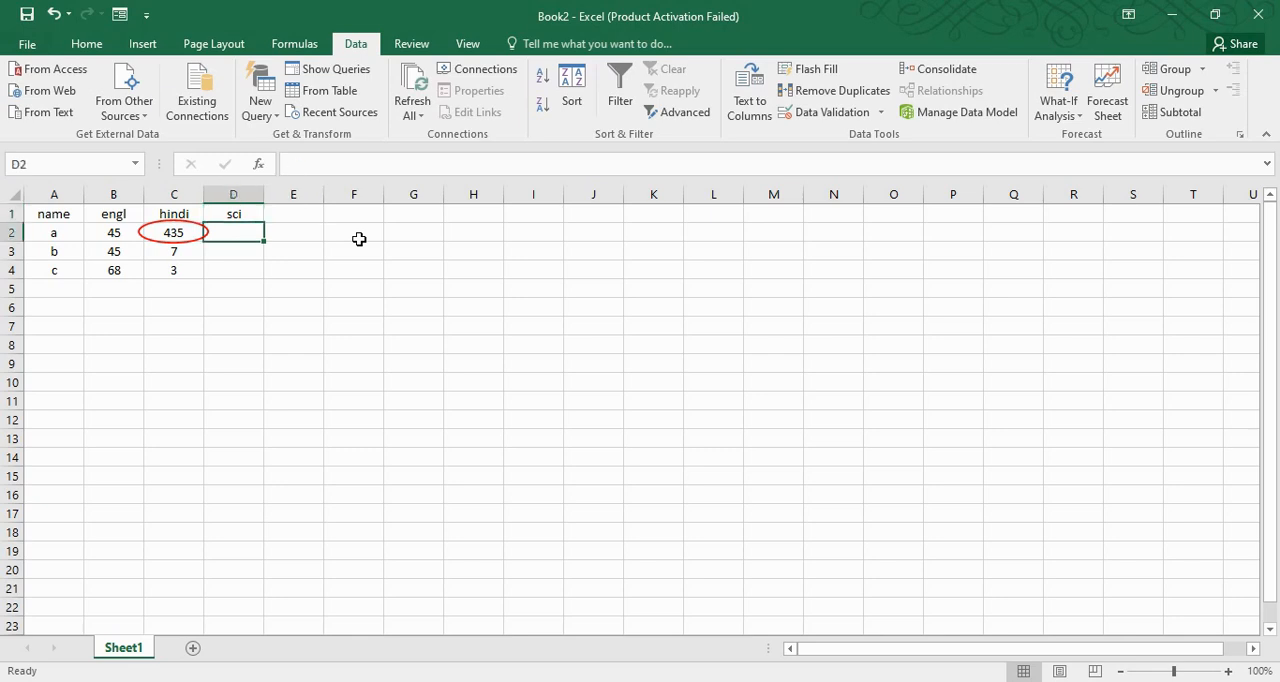
Apply list data validation to D2:D18 with the source range =$I$2:$I$4
mouse_move(232, 245)
mouse_down()
mouse_move(211, 528)
mouse_move(222, 524)
mouse_up()
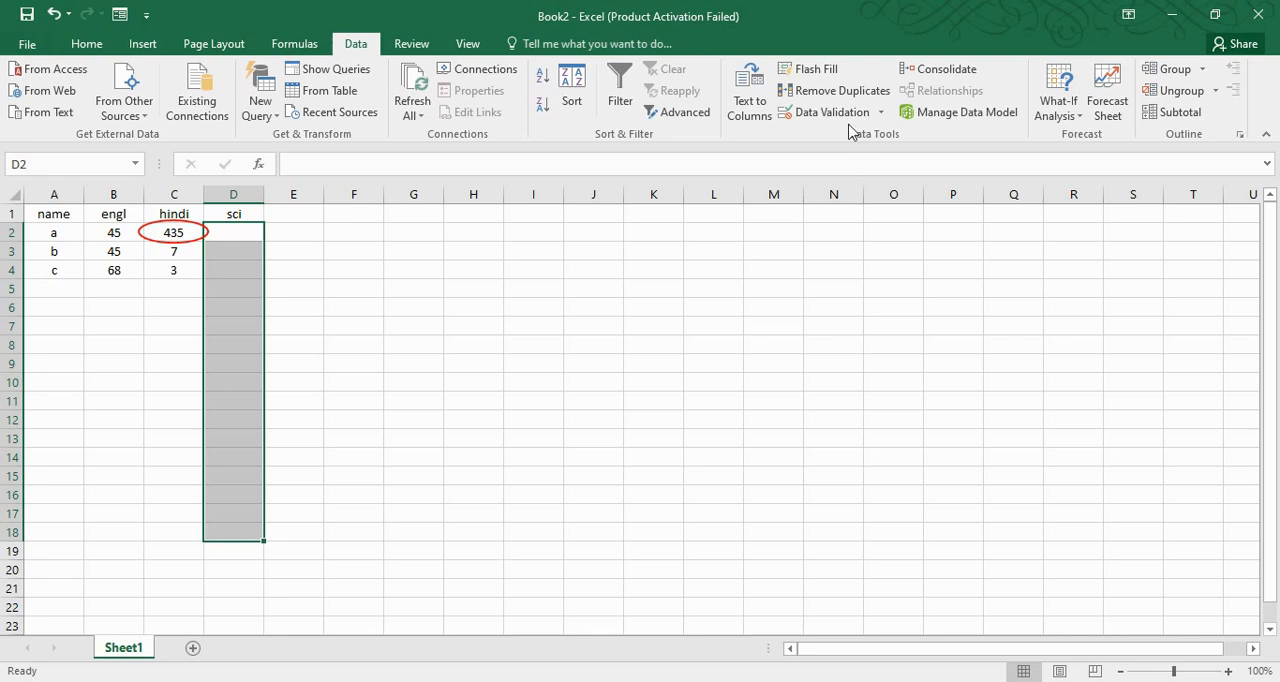
click(880, 115)
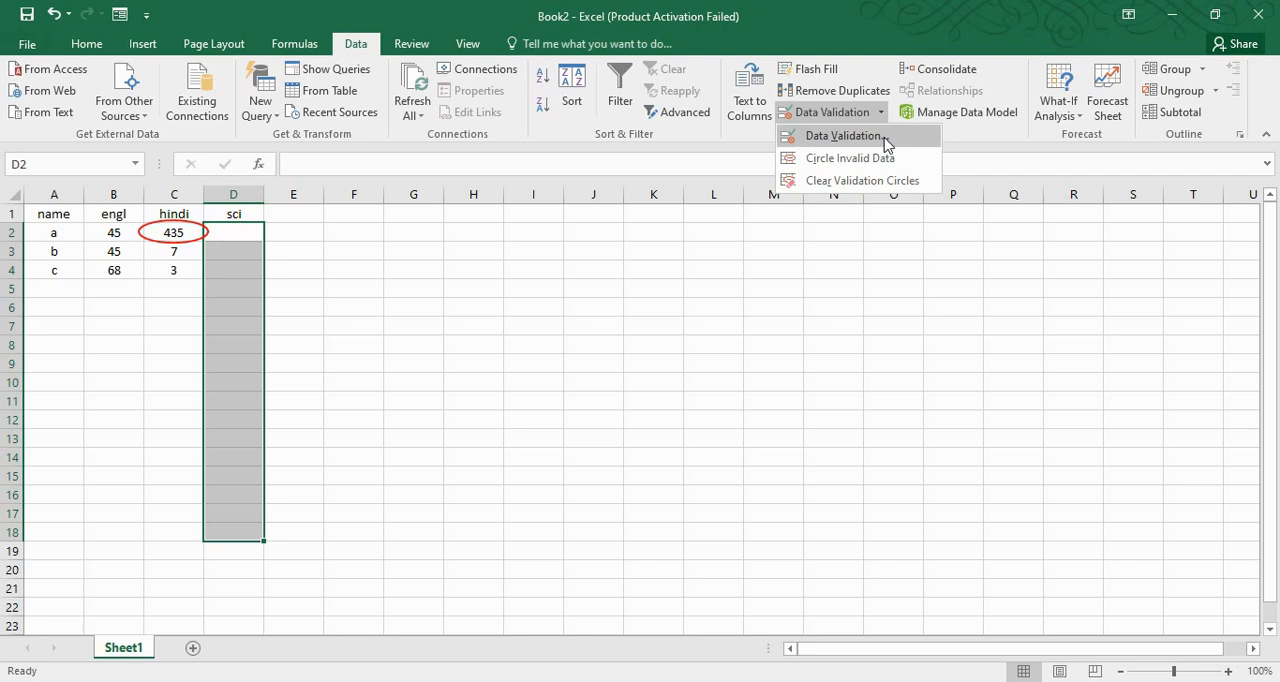
click(884, 141)
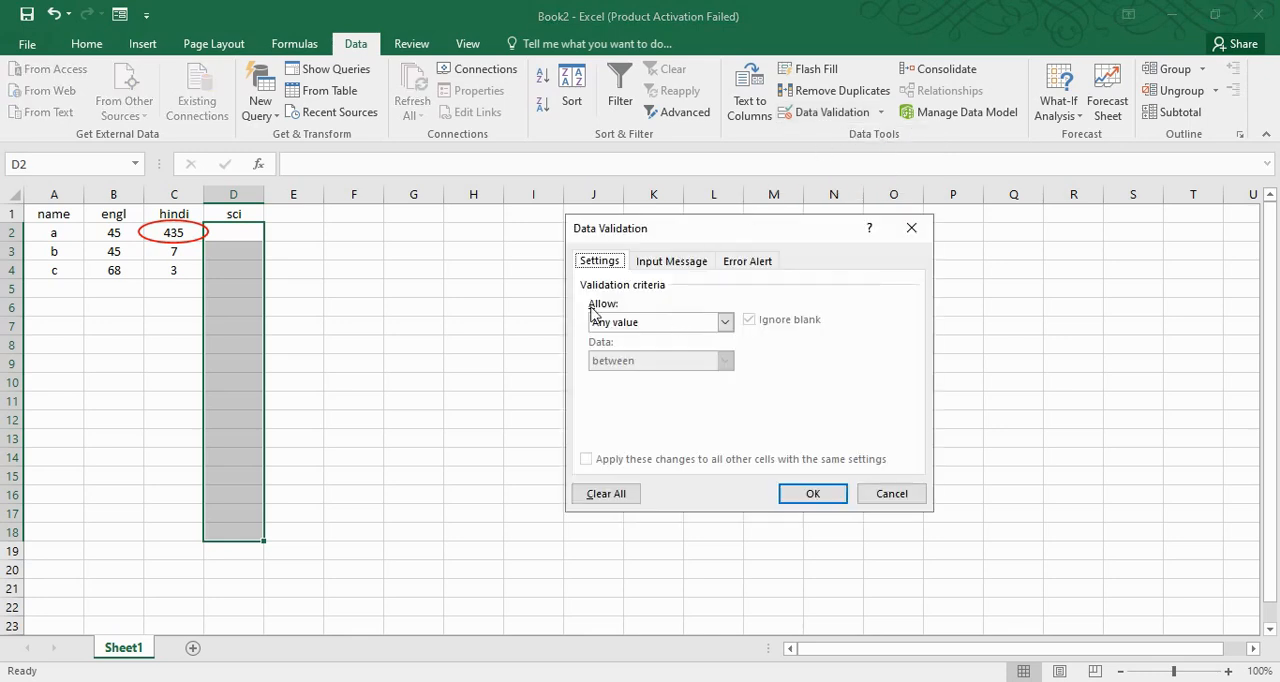
click(645, 327)
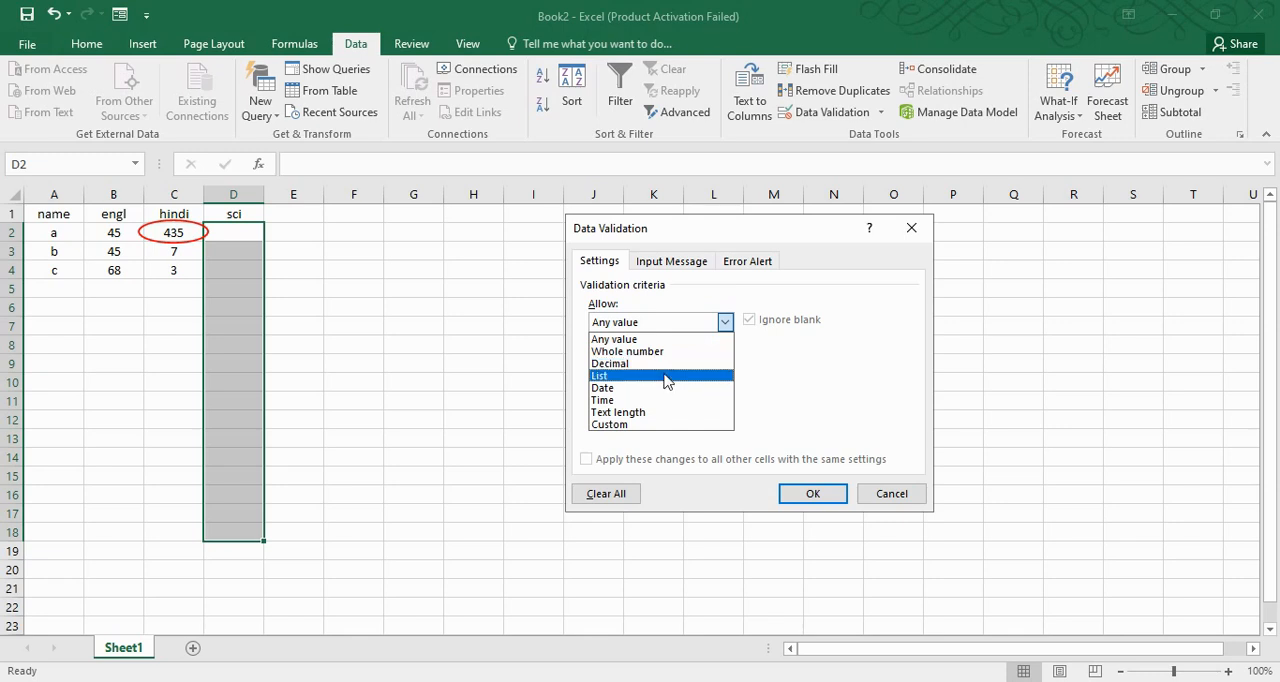
click(666, 377)
click(650, 400)
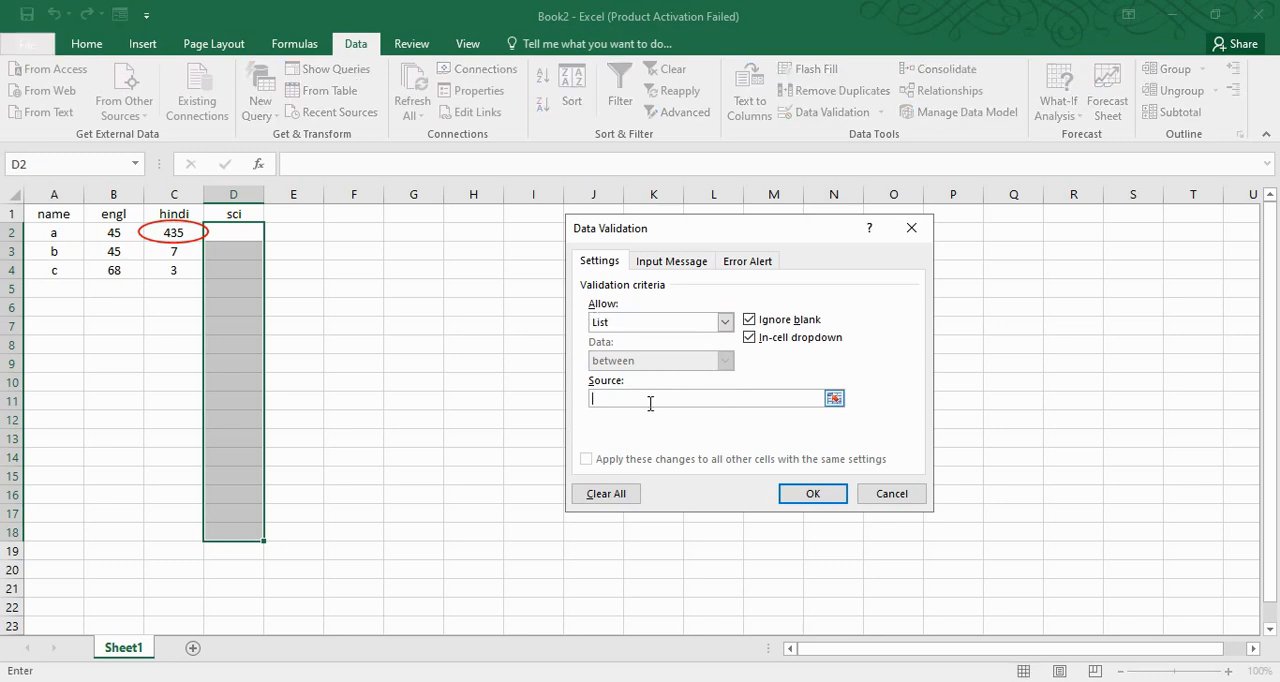
drag(520, 233, 523, 271)
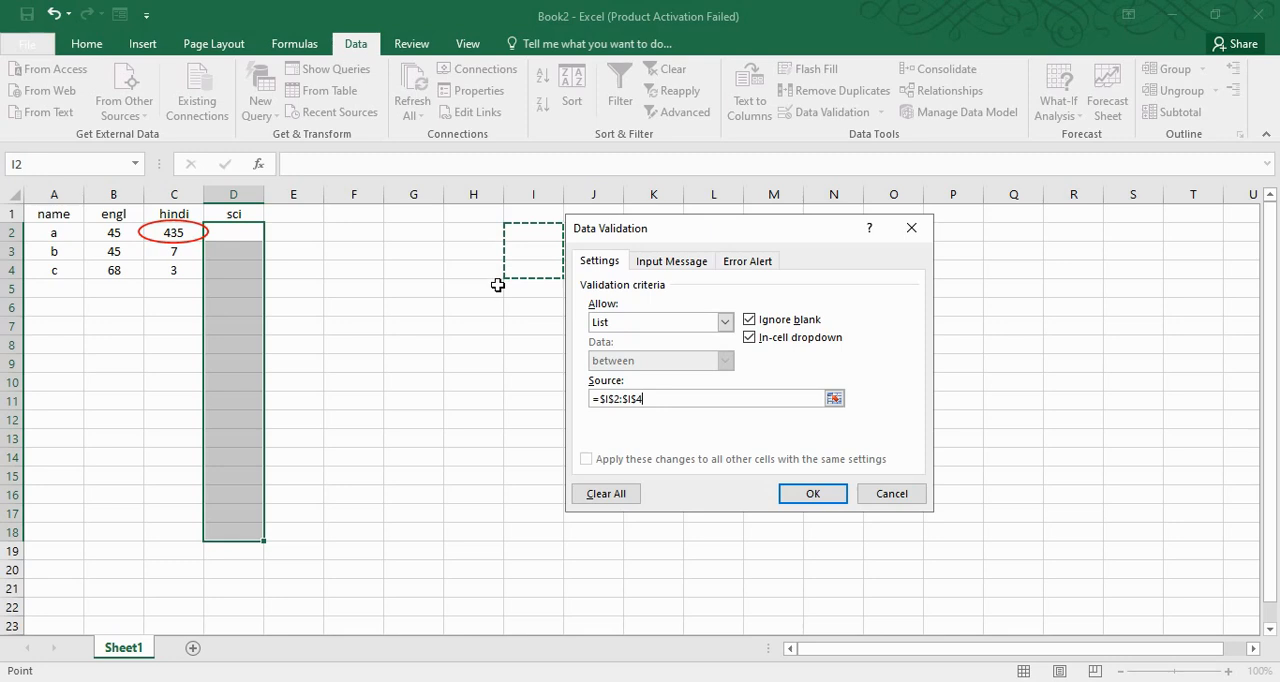
click(812, 495)
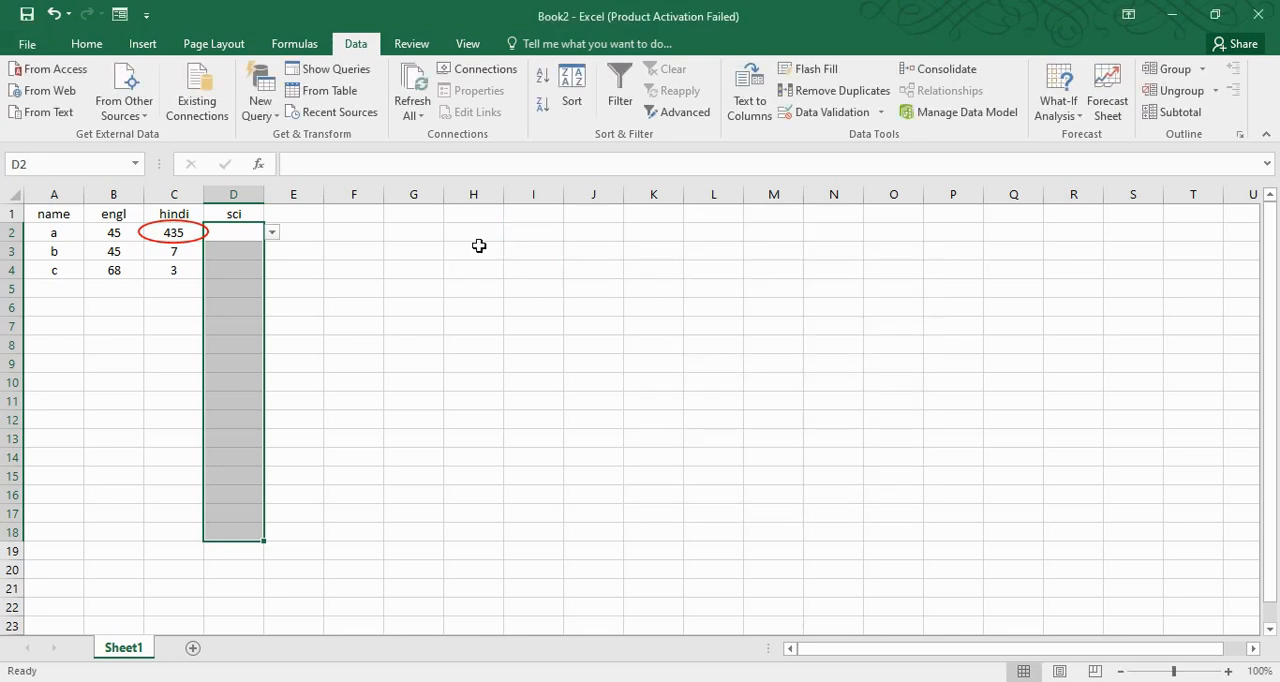
Enter the list source values a, b and c in cells I2:I4
click(538, 239)
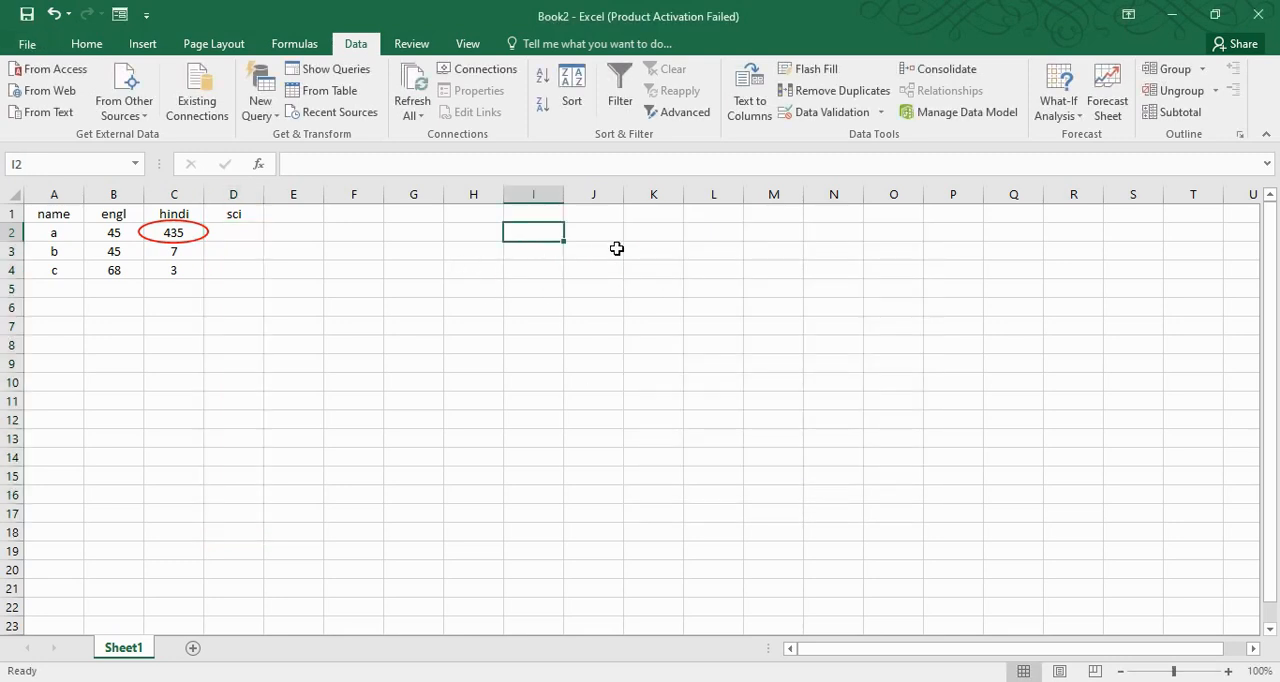
text(a)
key(Return)
text(b)
key(Return)
text(c)
key(Return)
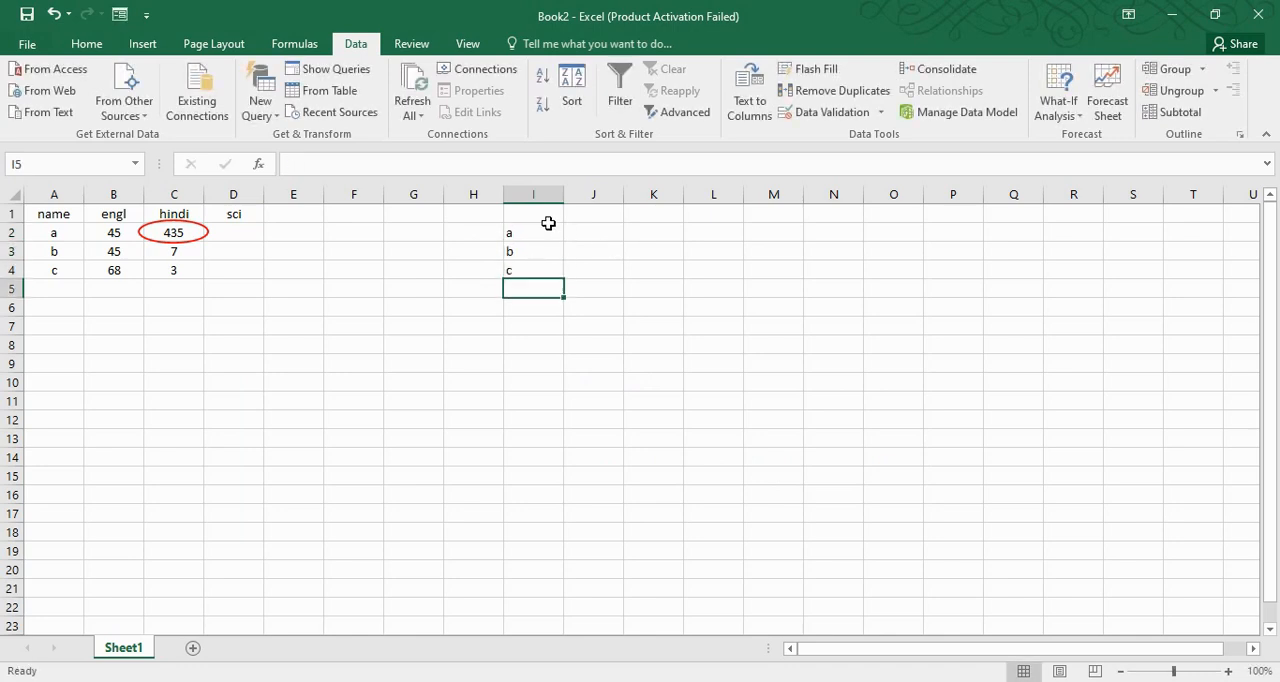
Check the in-cell list choices of D3 against the source values in column I
click(240, 250)
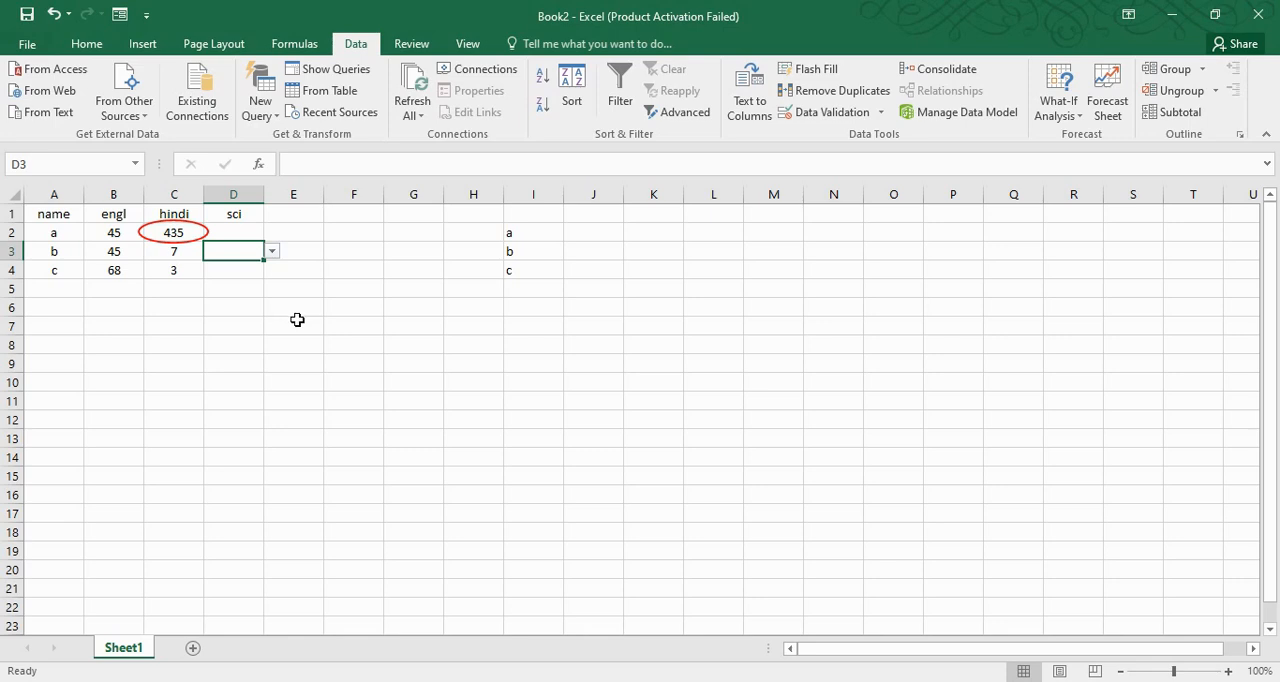
click(273, 251)
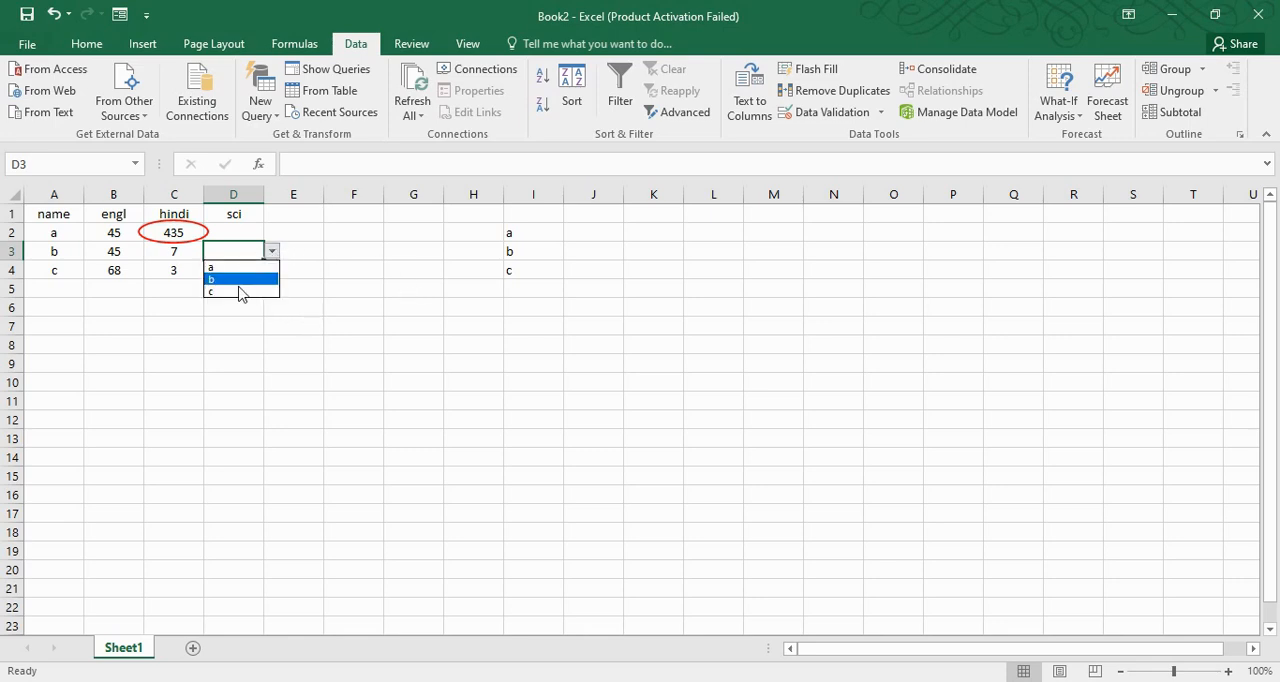
click(534, 236)
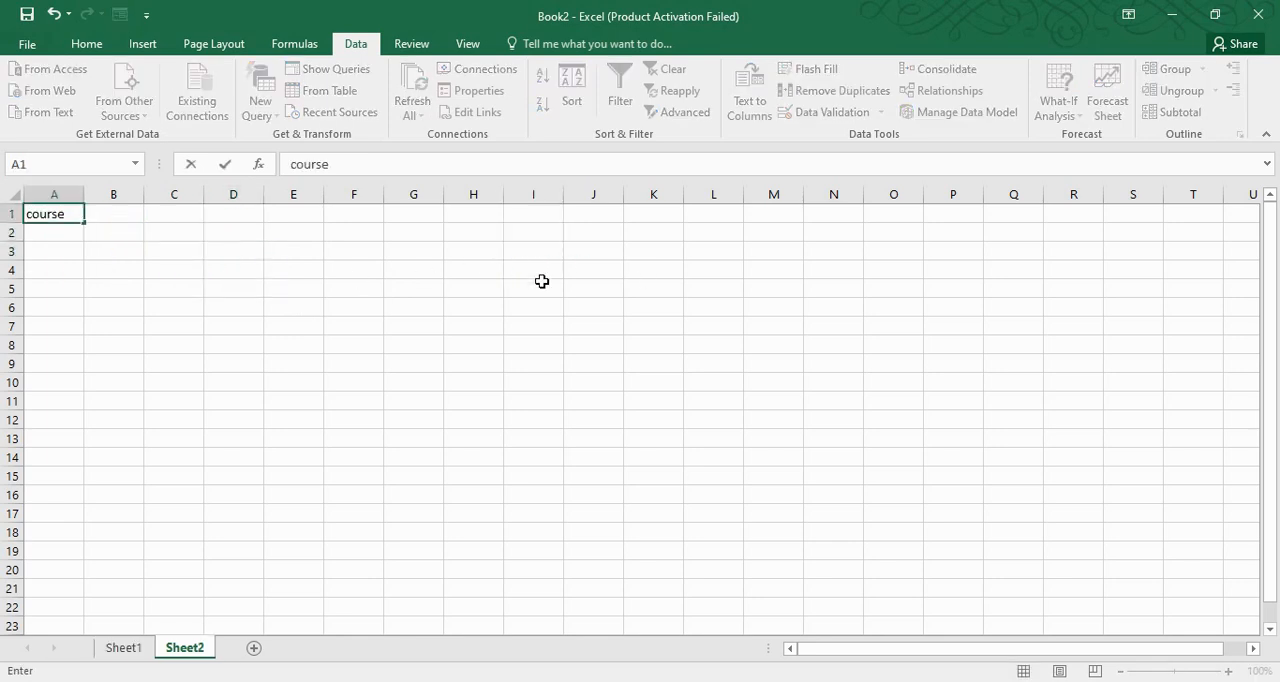
On a new Sheet2, enter the headings course in A1 and name in B1, and put a in B2
key(Return)
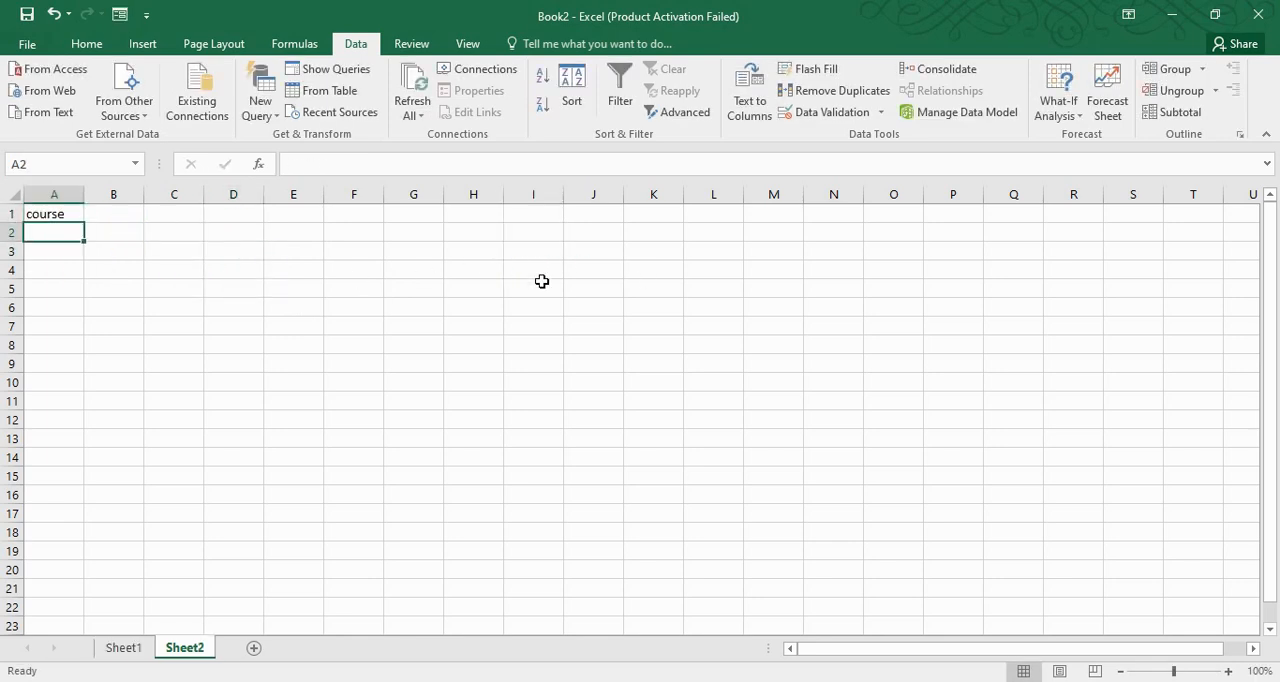
click(97, 215)
text(name)
key(Return)
text(s)
key(BackSpace)
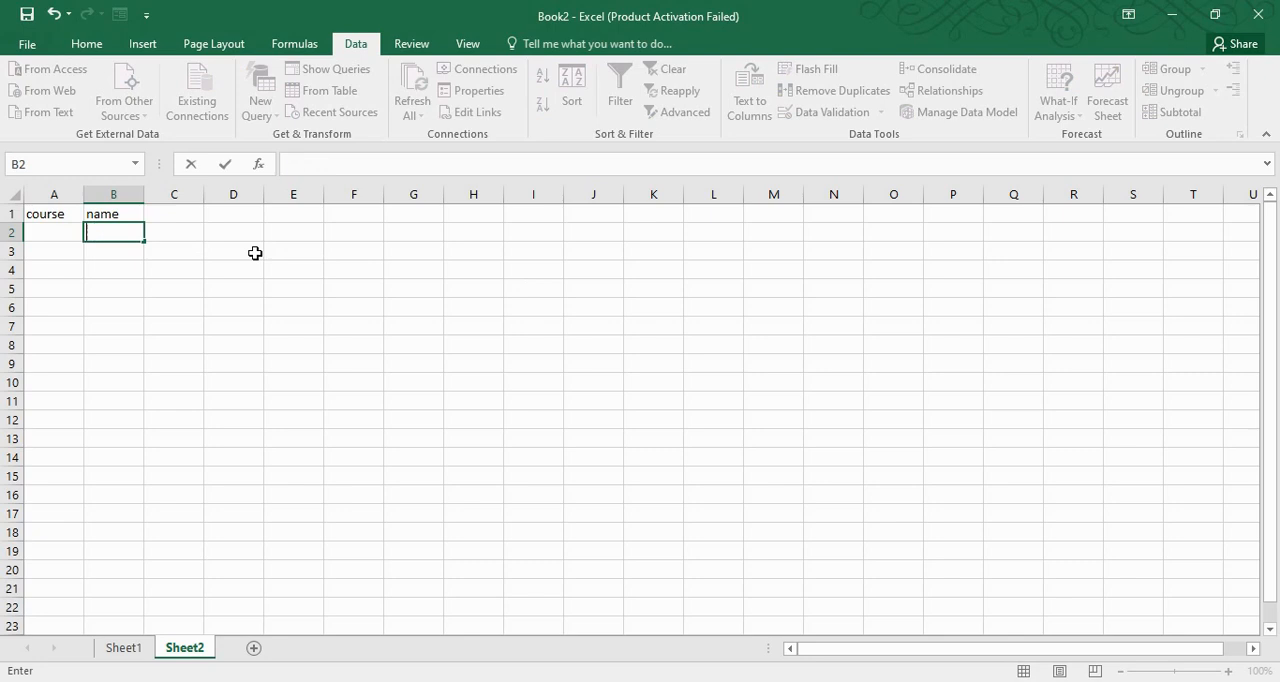
text(a)
key(Left)
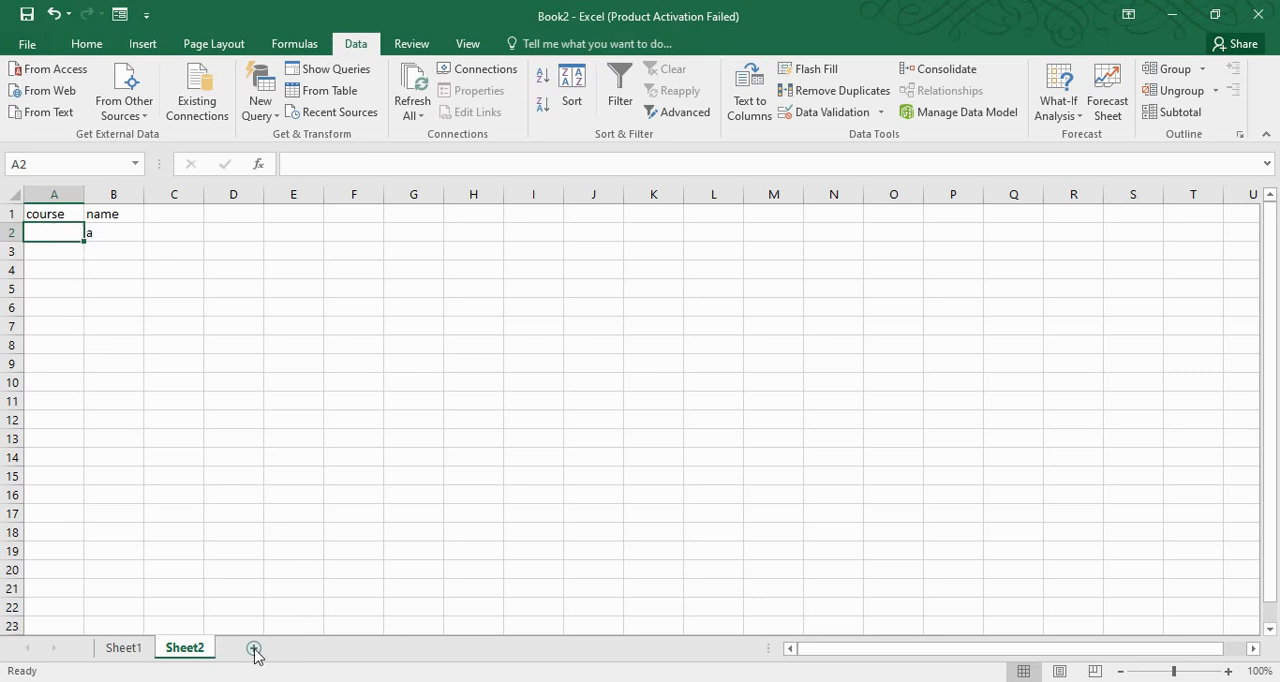
Enter the course options c1, c2 and c3 in cells K1:K3 and select them
click(664, 210)
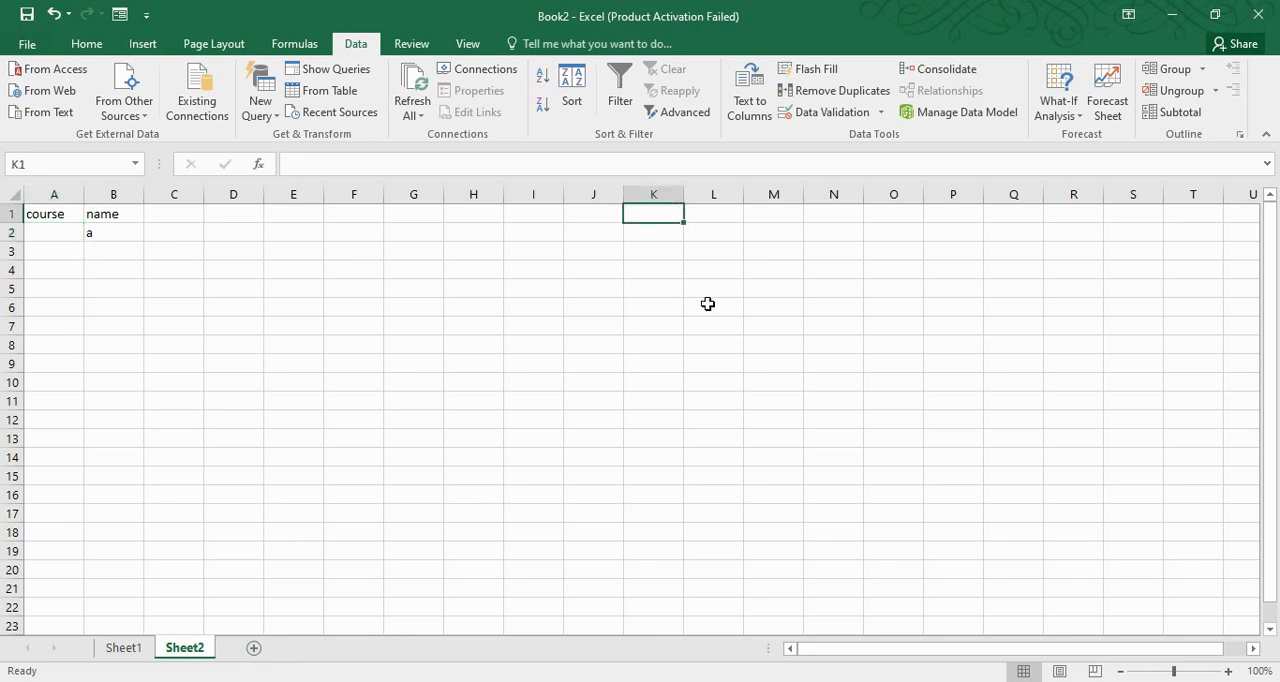
text(c1)
key(Return)
text(c2)
key(Return)
text(c3)
key(Return)
drag(637, 218, 651, 251)
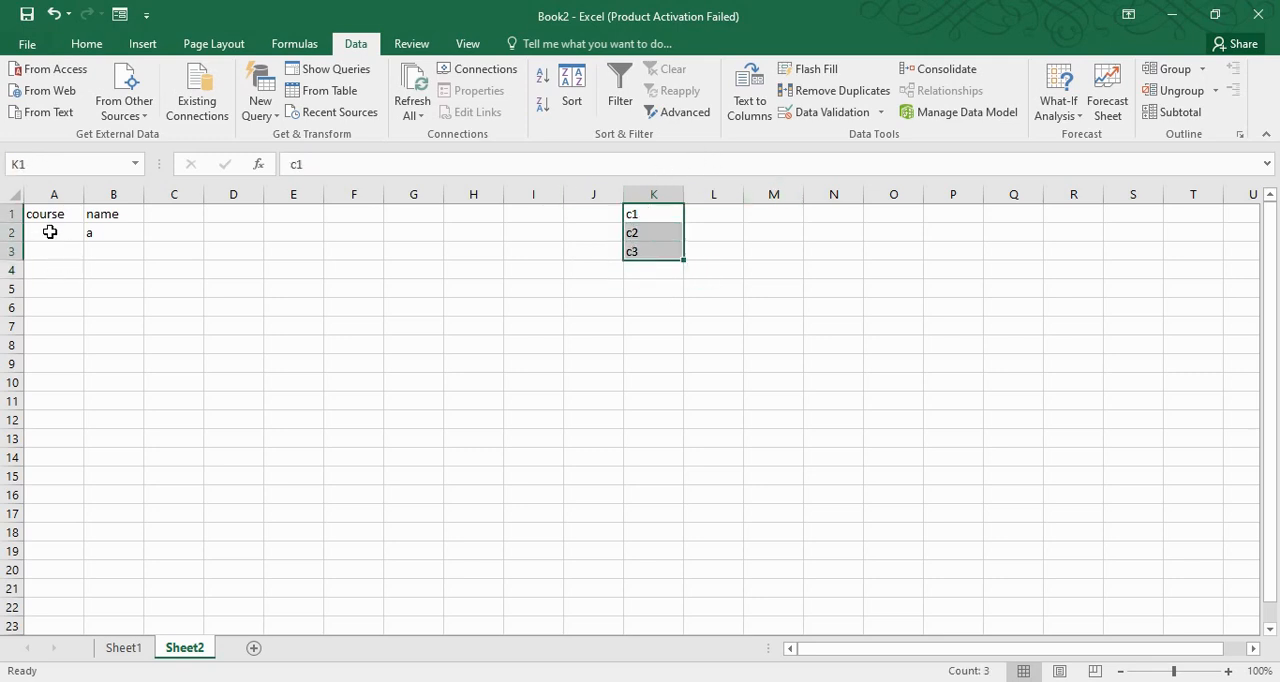
Apply list data validation to A2:A10 in the course column with the source range =$K$1:$K$3
drag(49, 232, 47, 383)
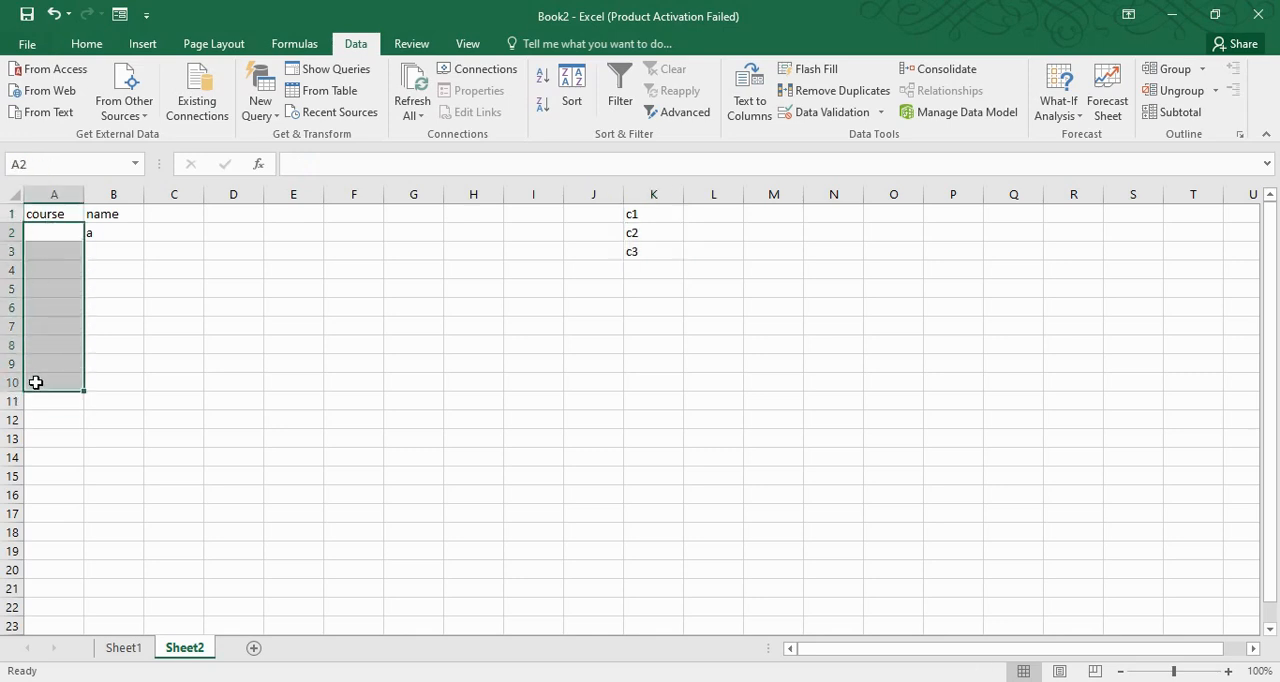
click(822, 114)
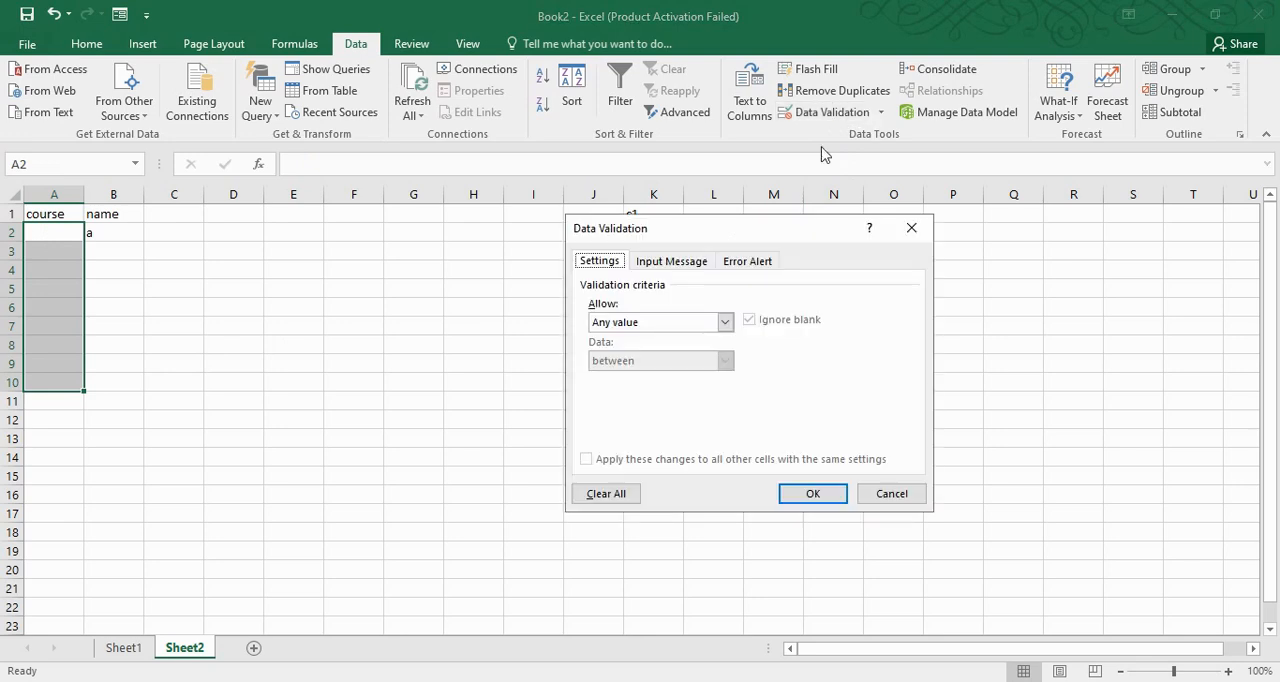
click(627, 321)
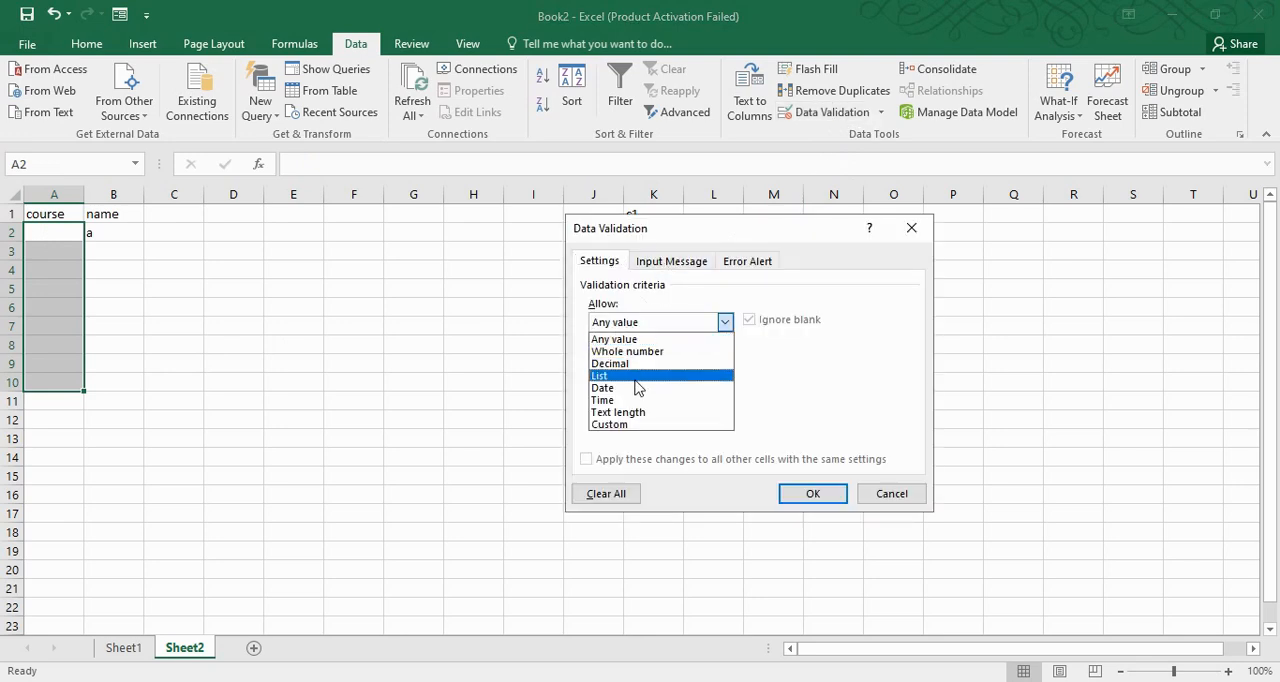
click(636, 376)
click(605, 398)
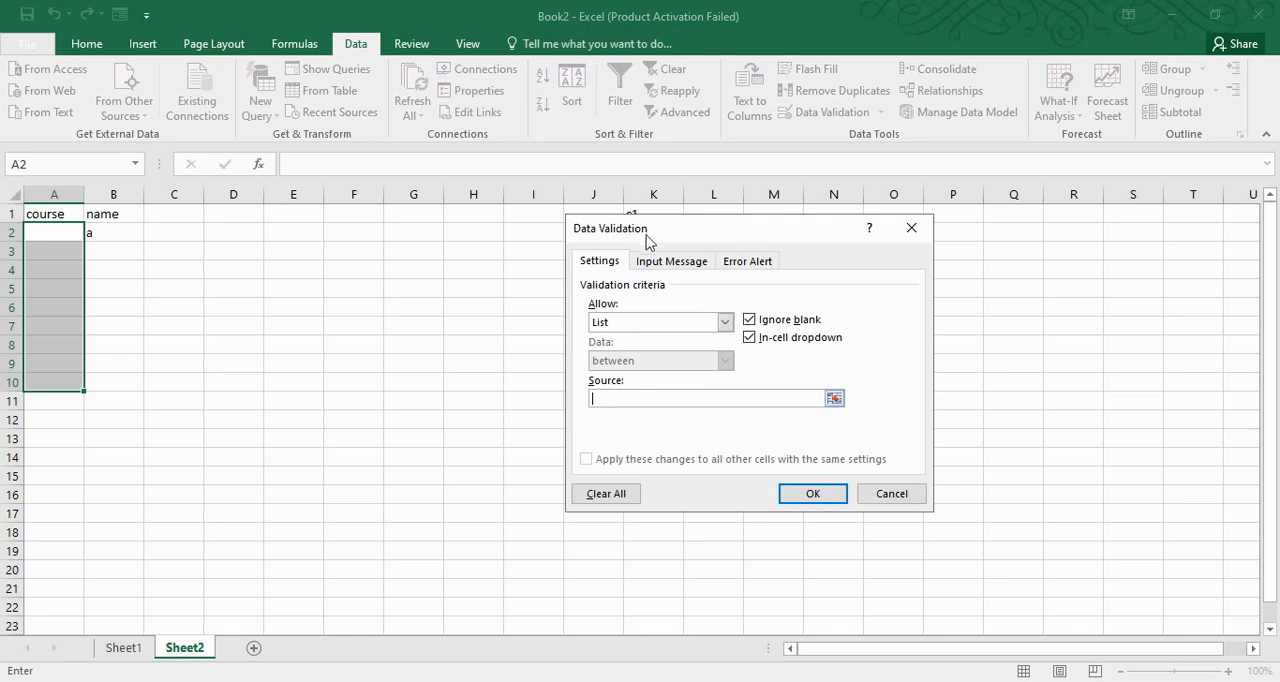
drag(647, 240, 838, 249)
drag(660, 214, 655, 252)
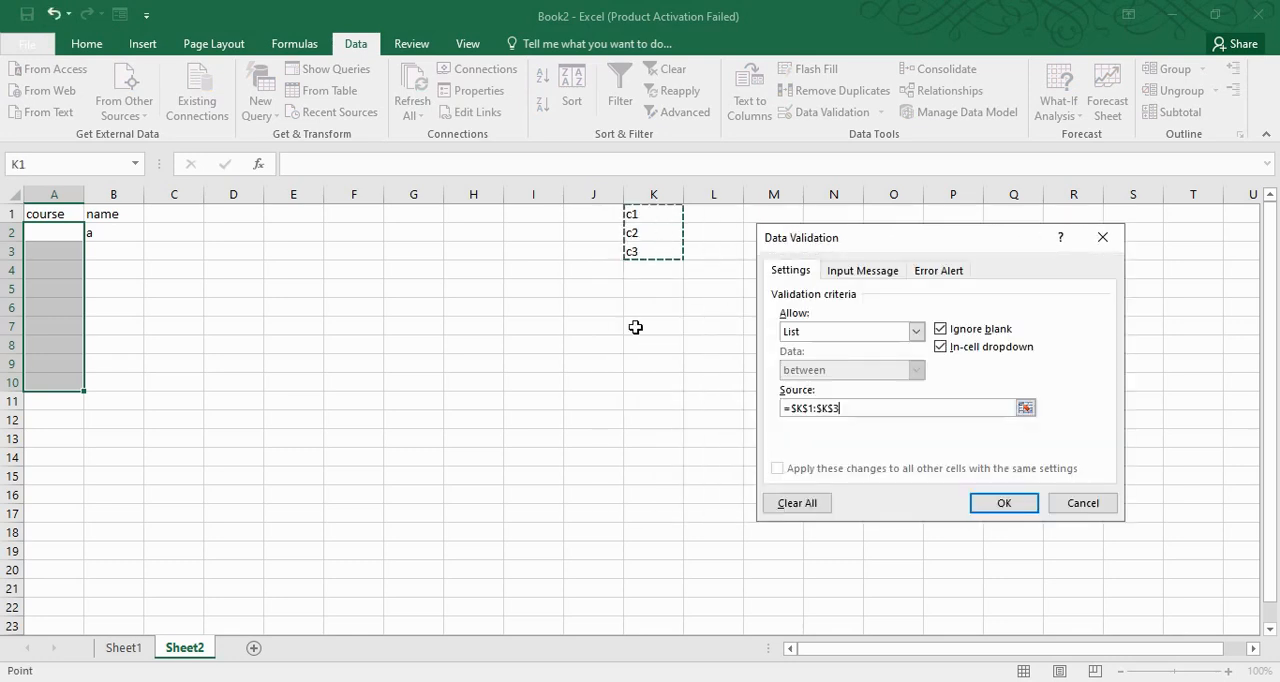
click(986, 503)
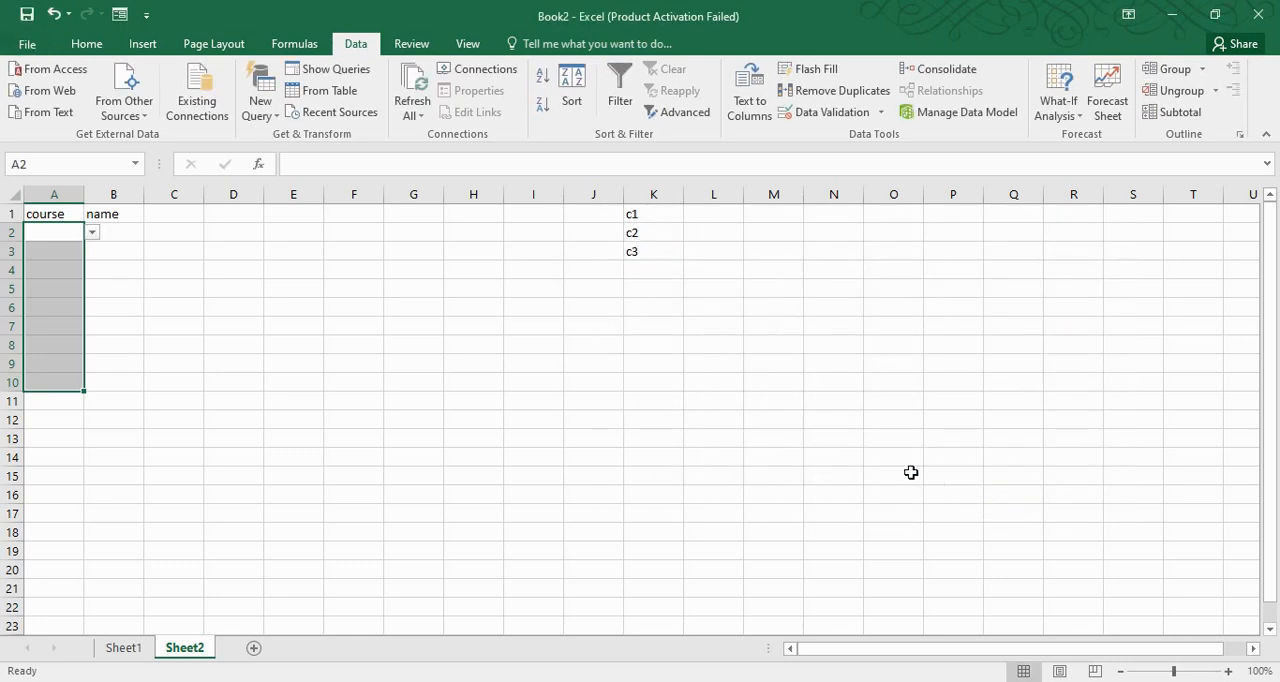
Check the in-cell list choices in A2 and A6 of the course column
click(92, 233)
click(52, 297)
click(50, 306)
click(92, 310)
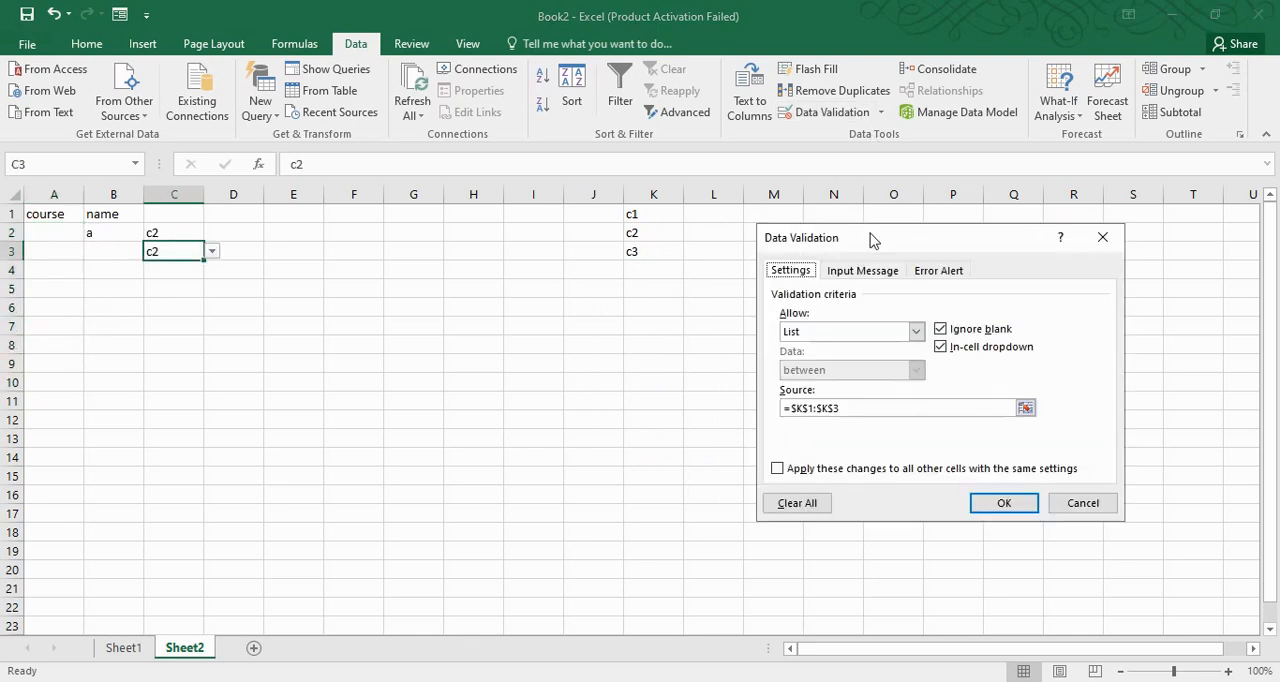
Examine the start and end date settings of the Date validation type for C3, and cancel the dialog
click(843, 333)
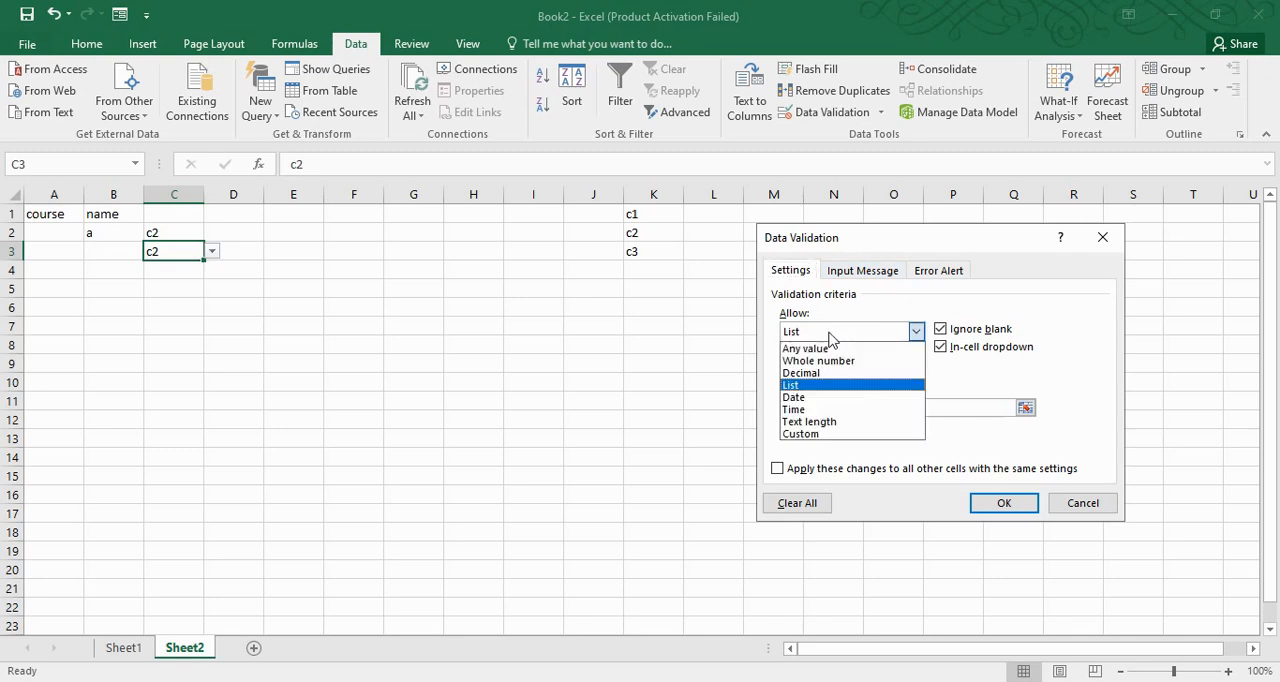
click(818, 408)
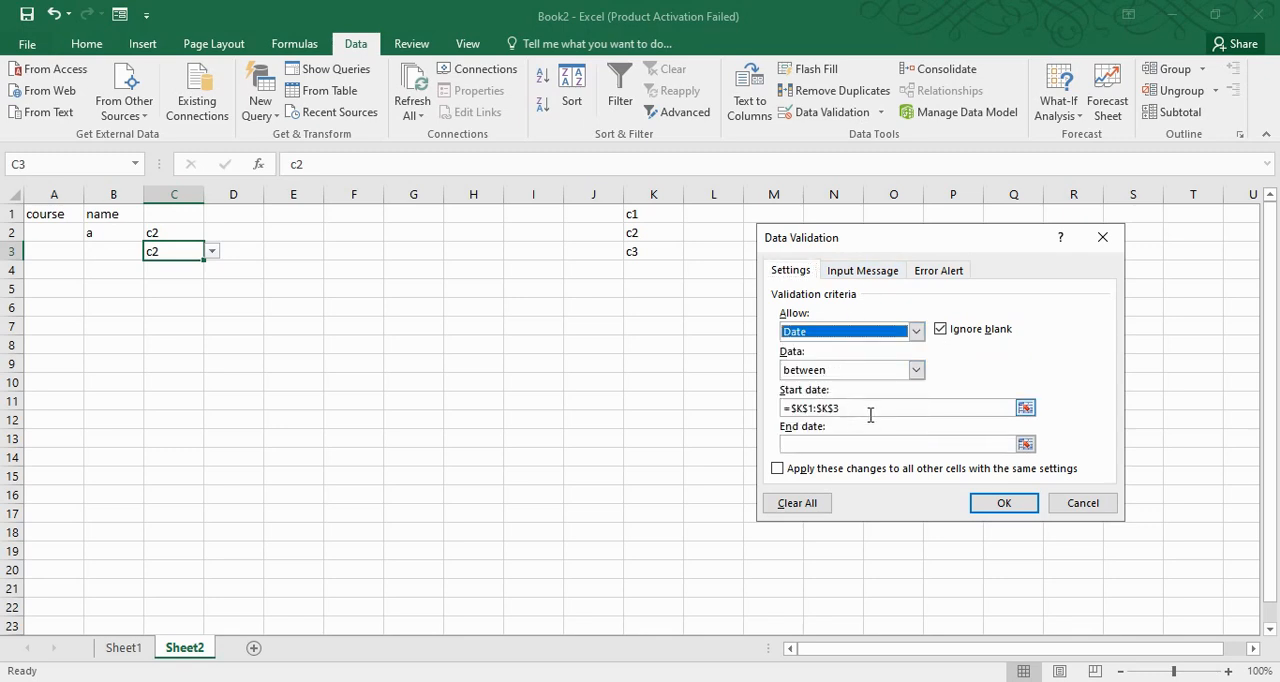
click(866, 410)
click(842, 446)
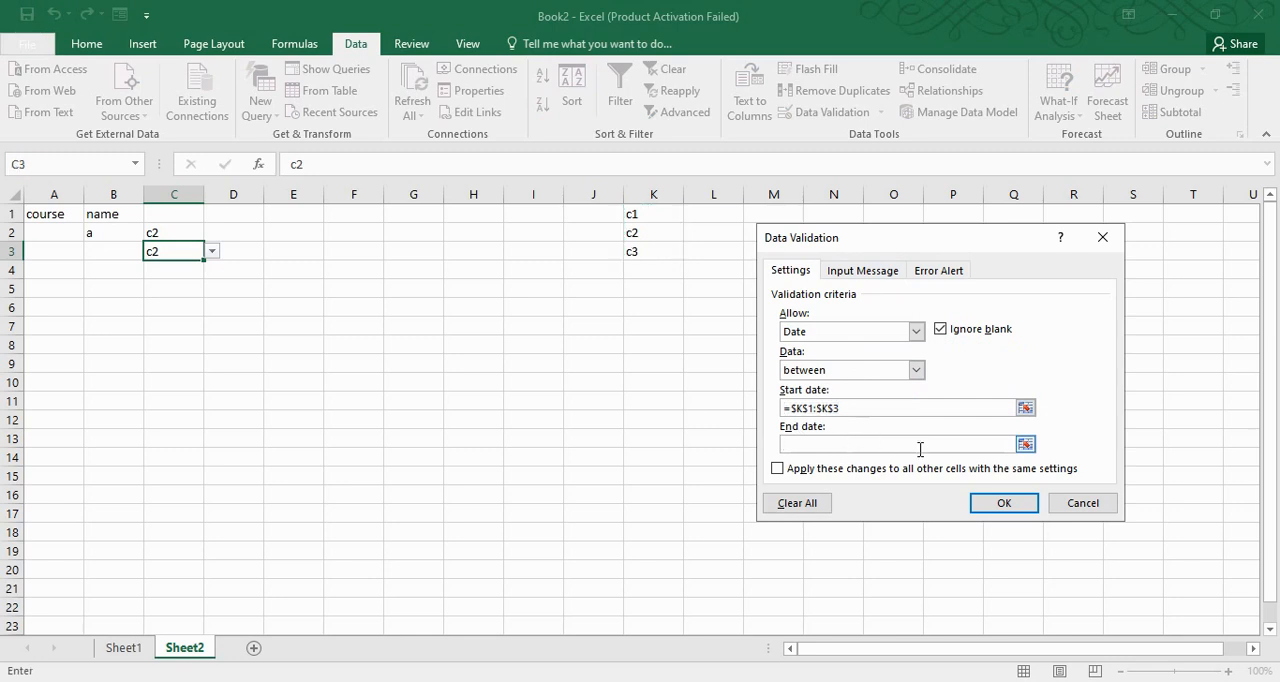
click(1082, 503)
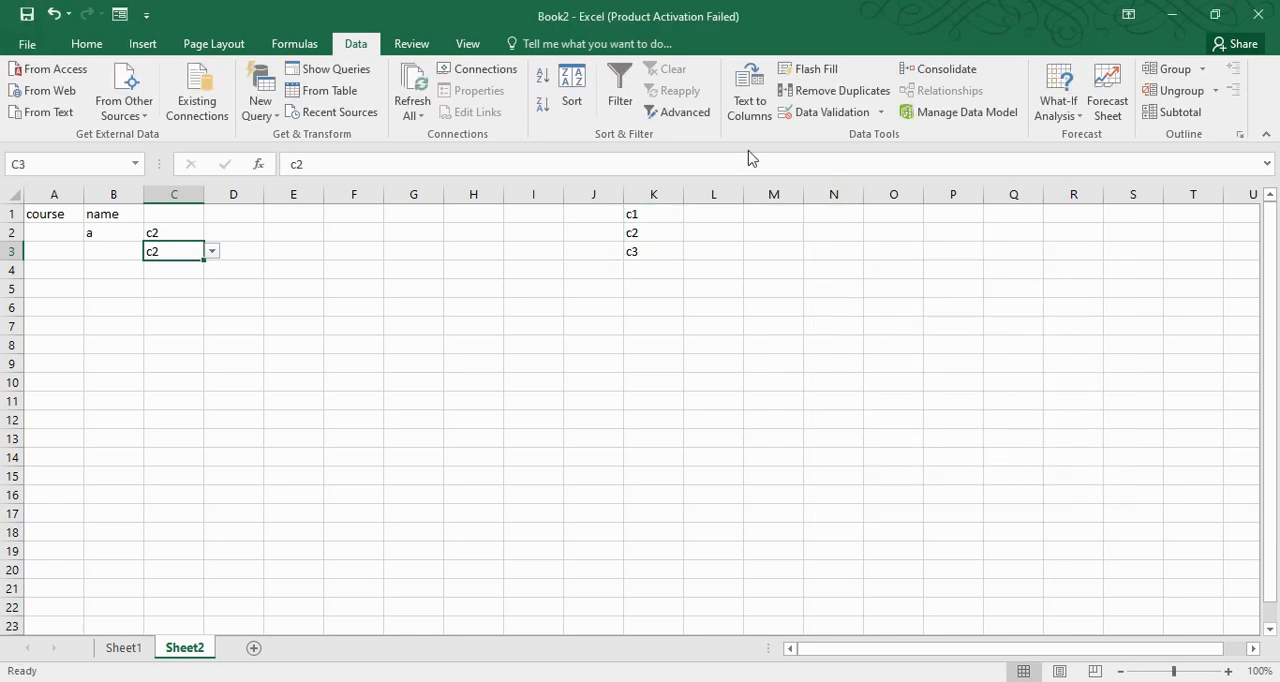
Examine the Text length validation type for F4 with the greater than comparison and its minimum setting
click(350, 277)
click(881, 112)
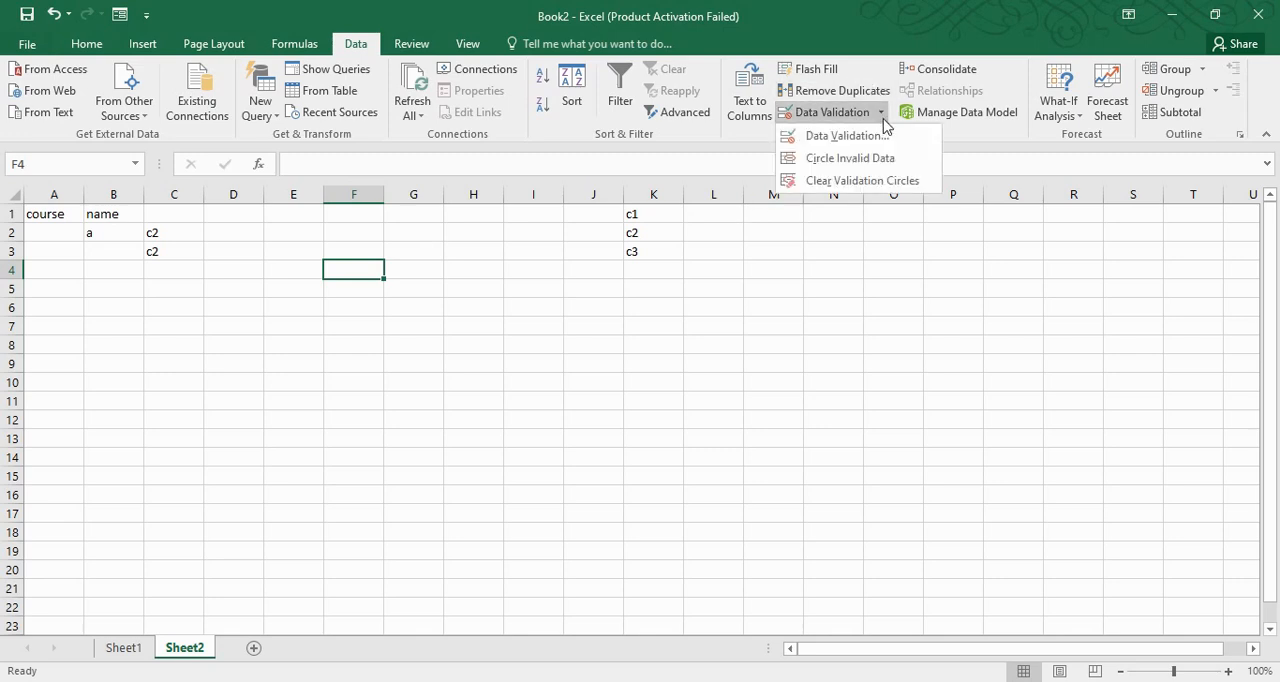
click(843, 137)
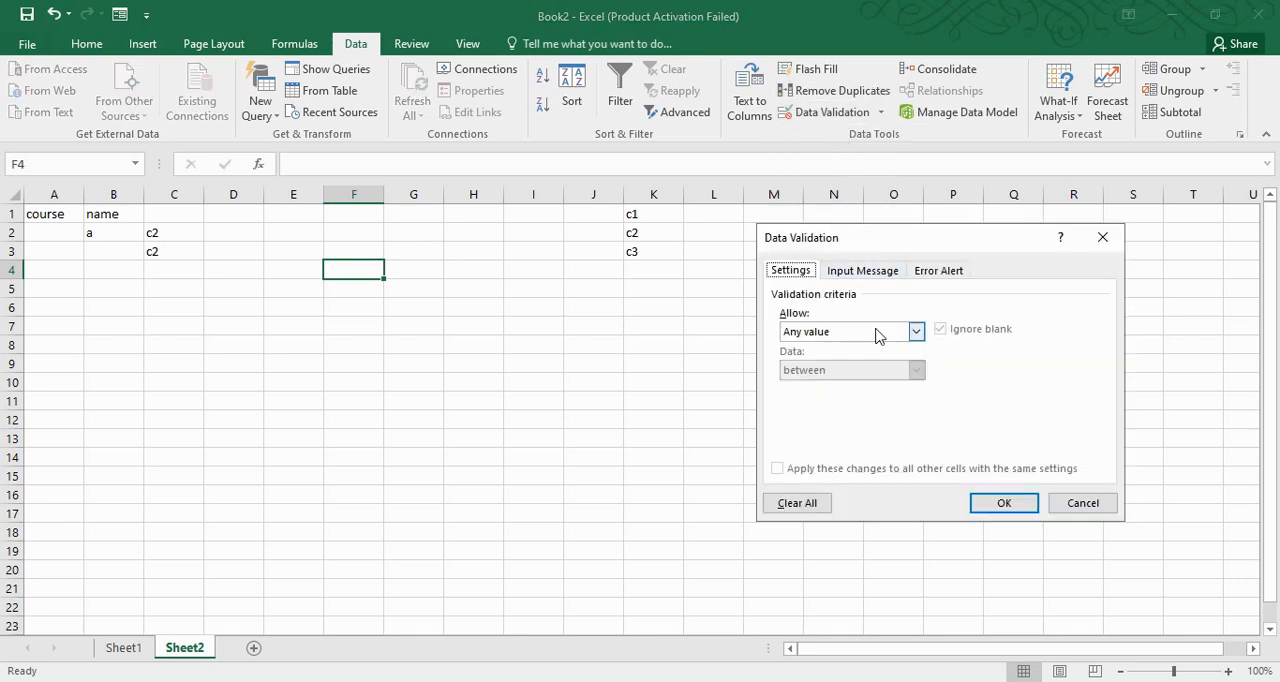
click(915, 332)
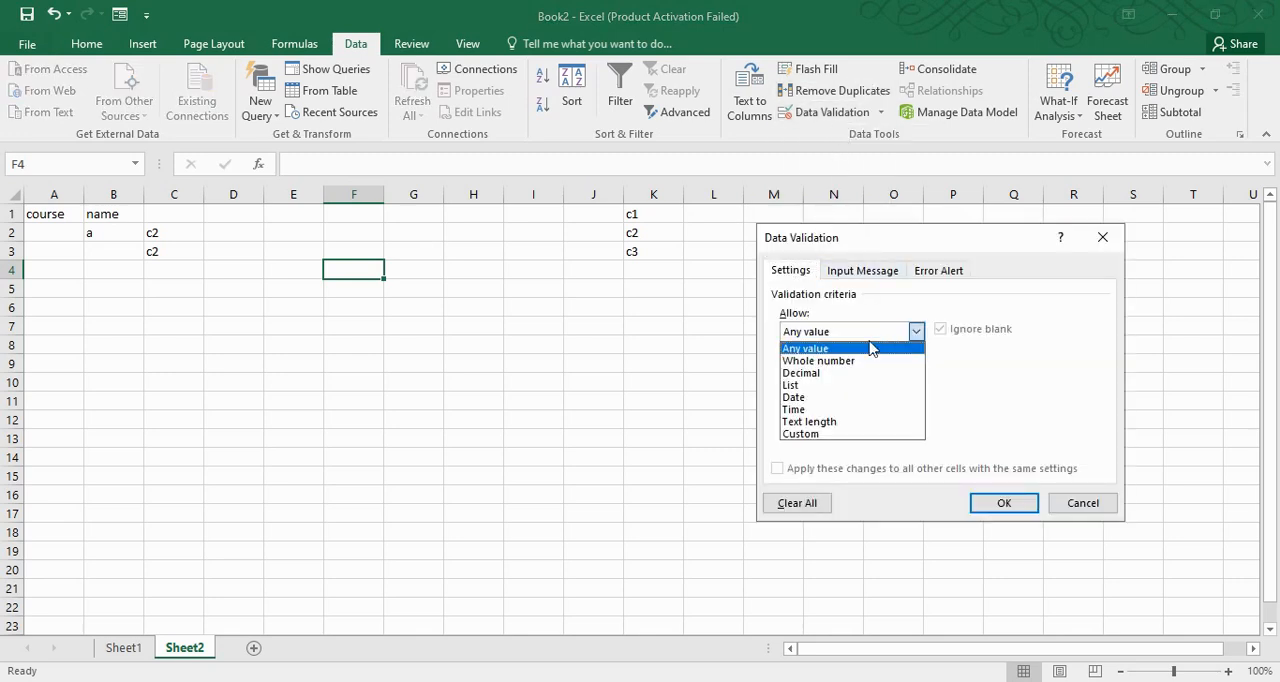
click(845, 424)
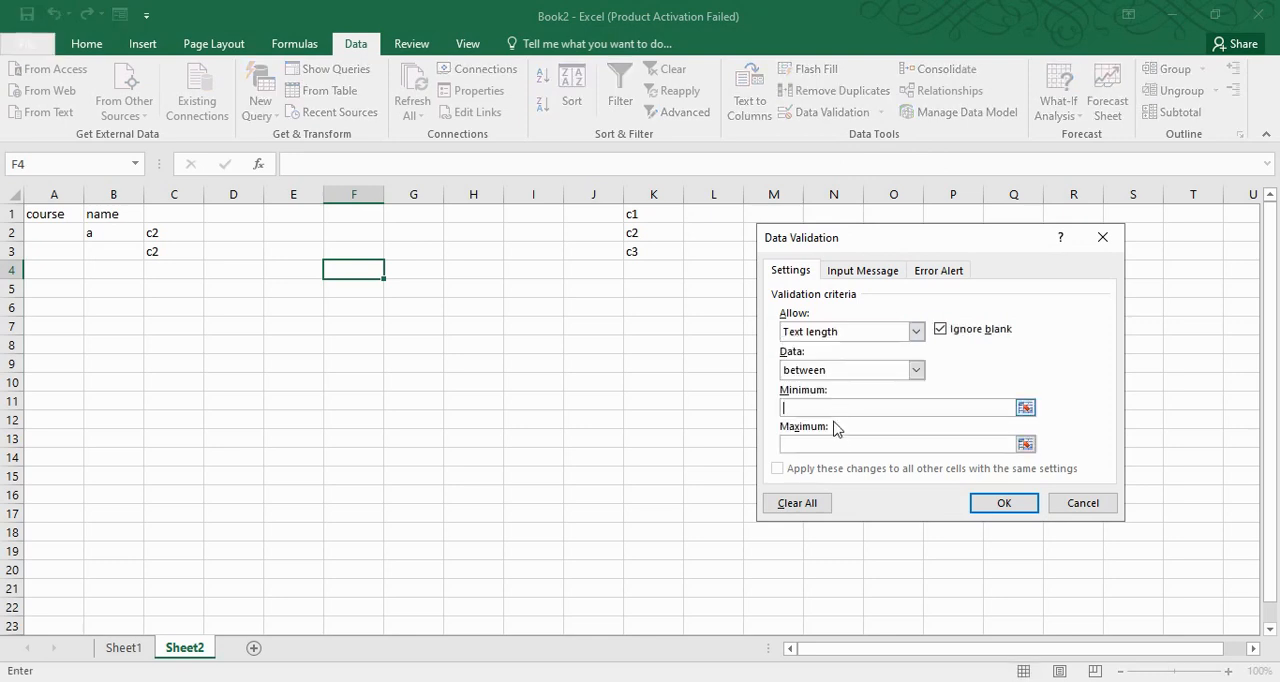
click(850, 370)
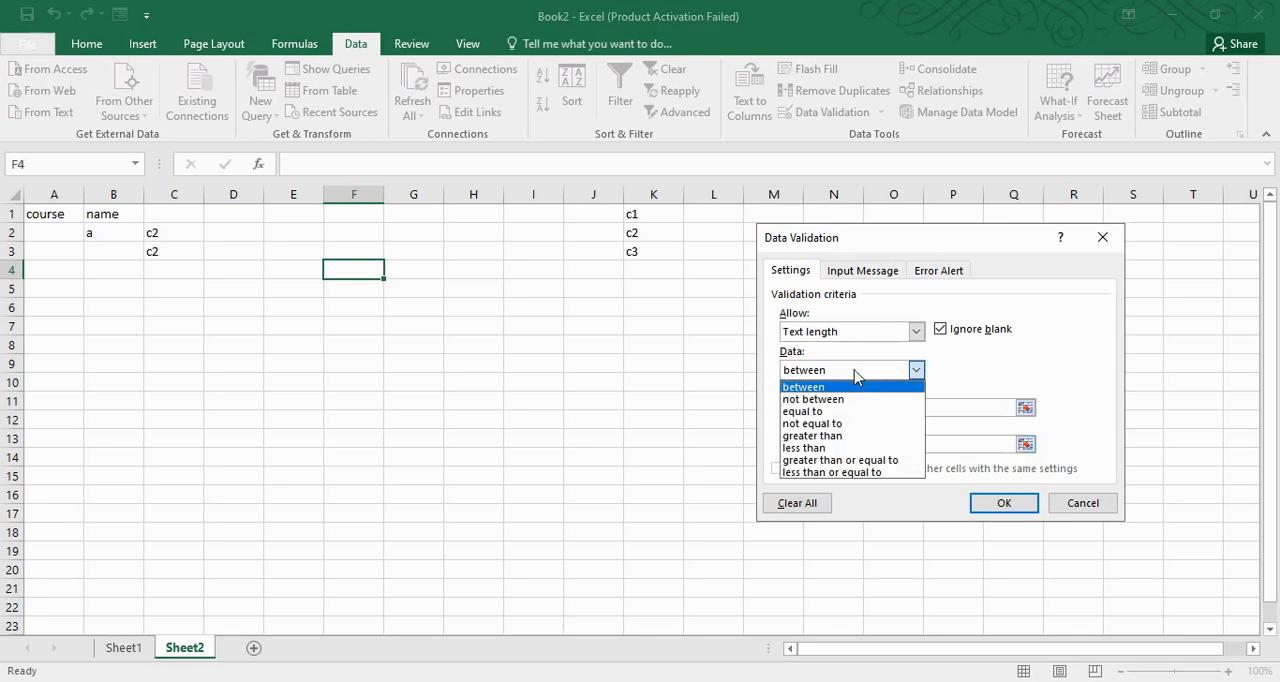
click(815, 436)
click(821, 409)
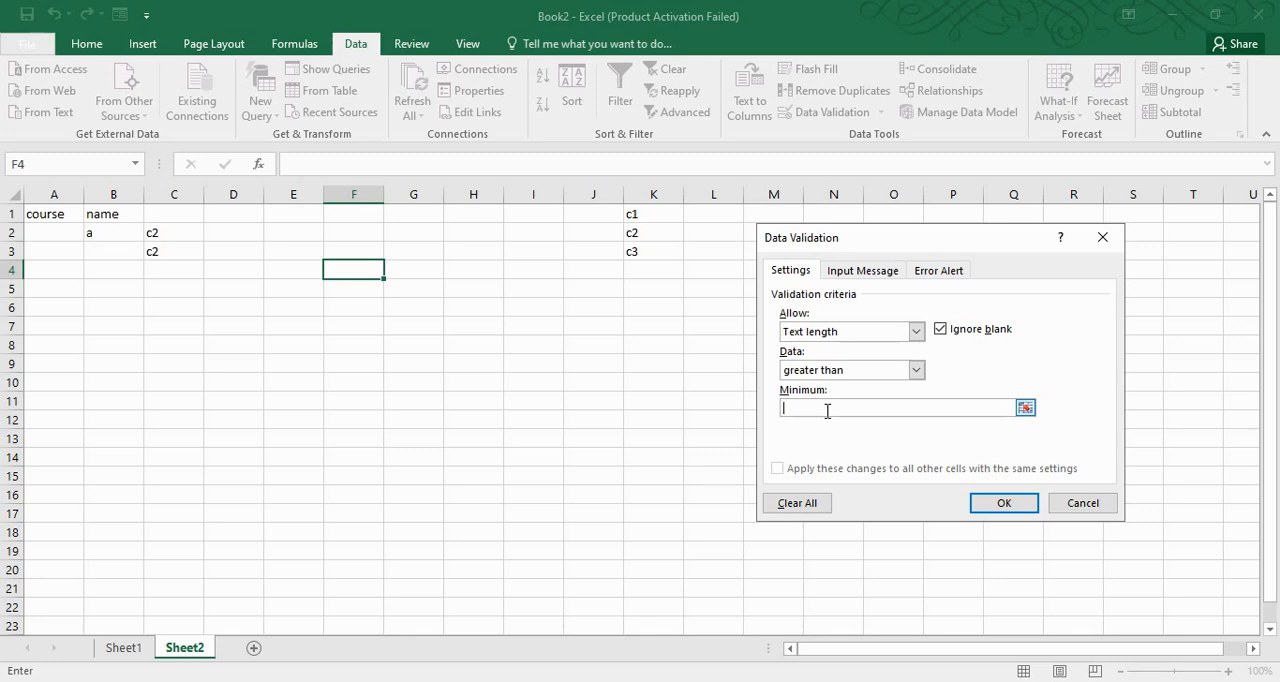
Examine the Custom validation type and its formula setting for F4, and cancel the dialog
click(915, 331)
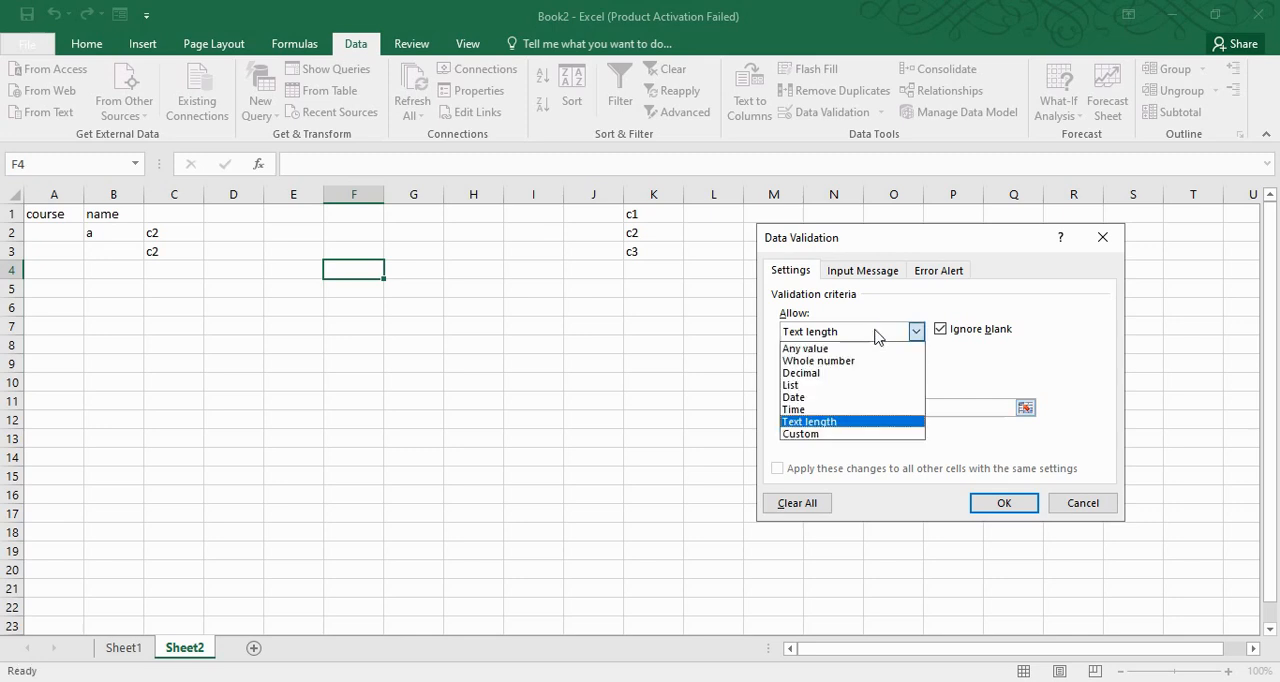
click(870, 443)
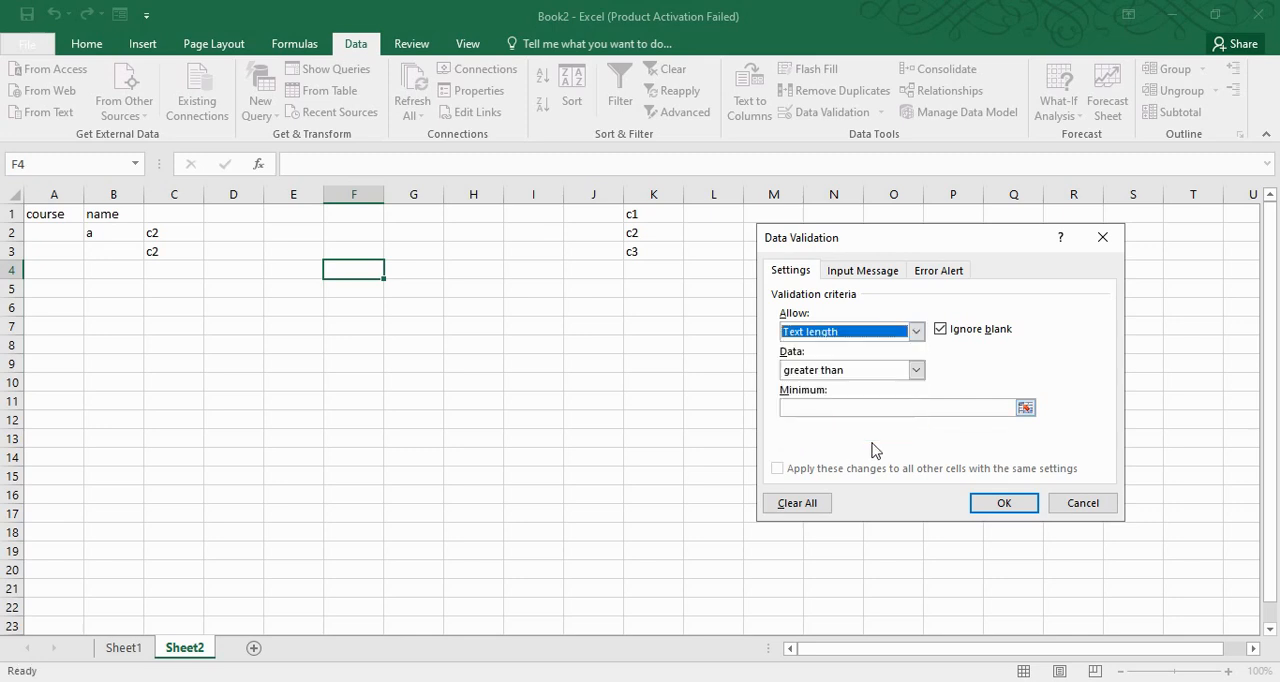
click(908, 331)
click(816, 434)
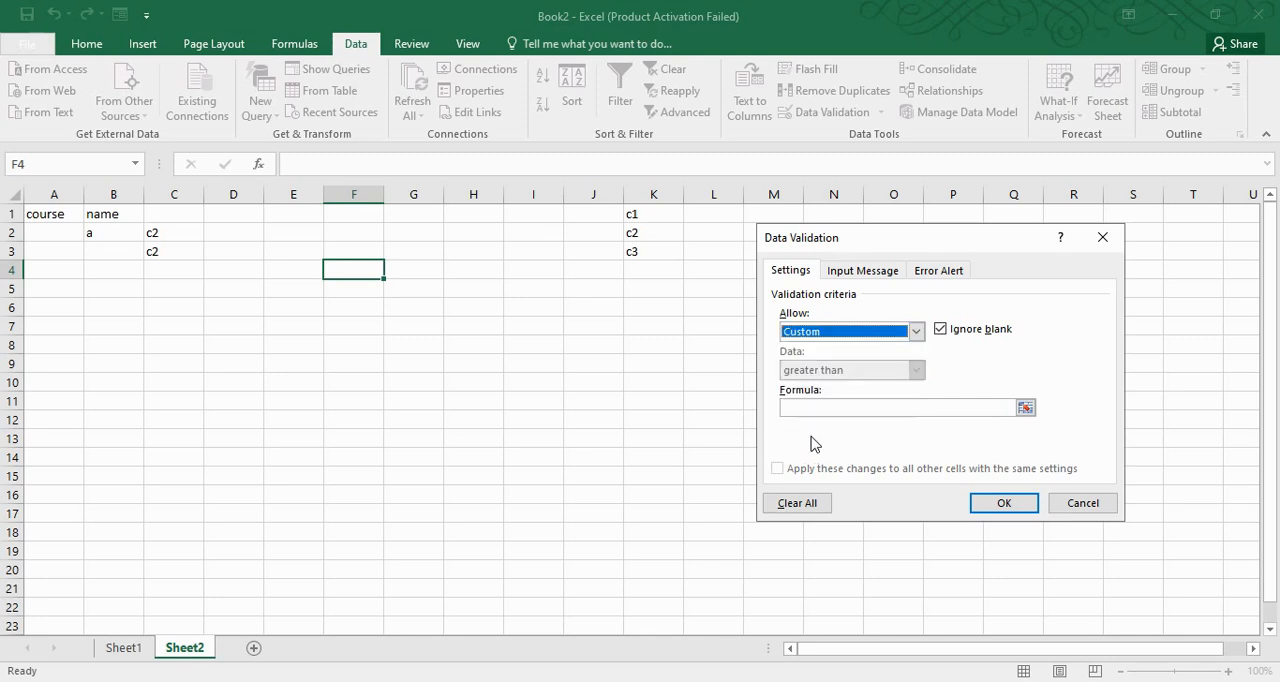
click(820, 408)
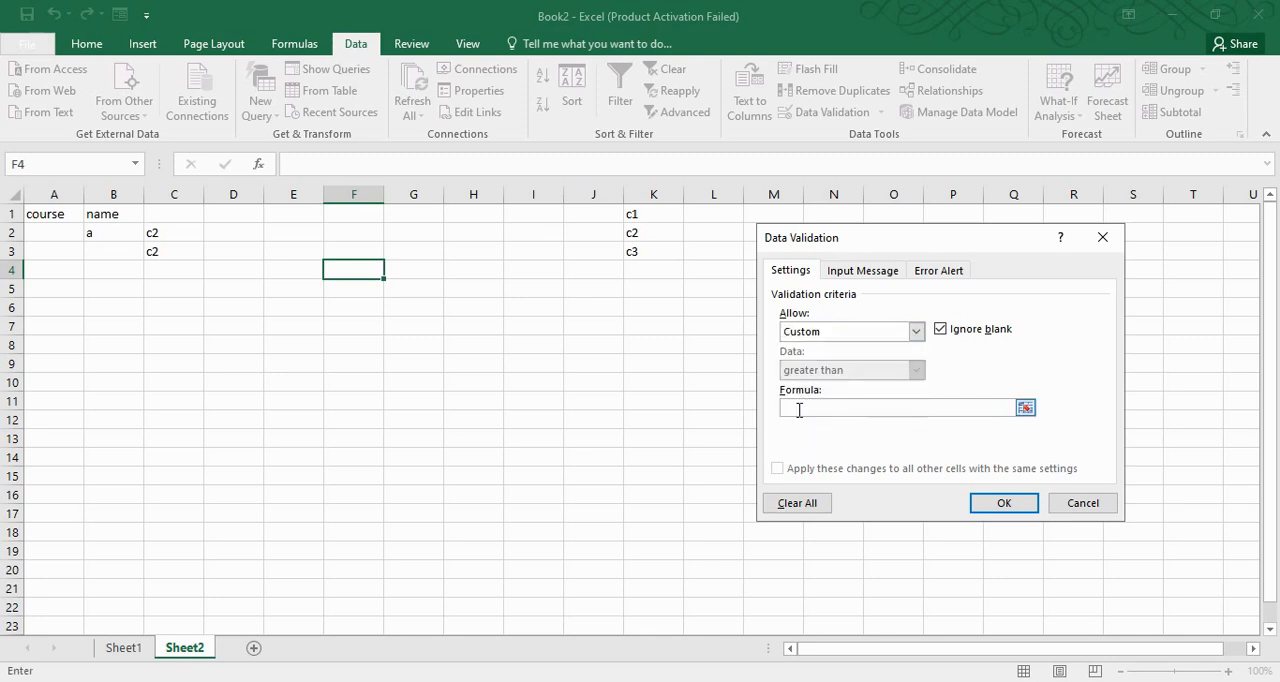
click(1090, 512)
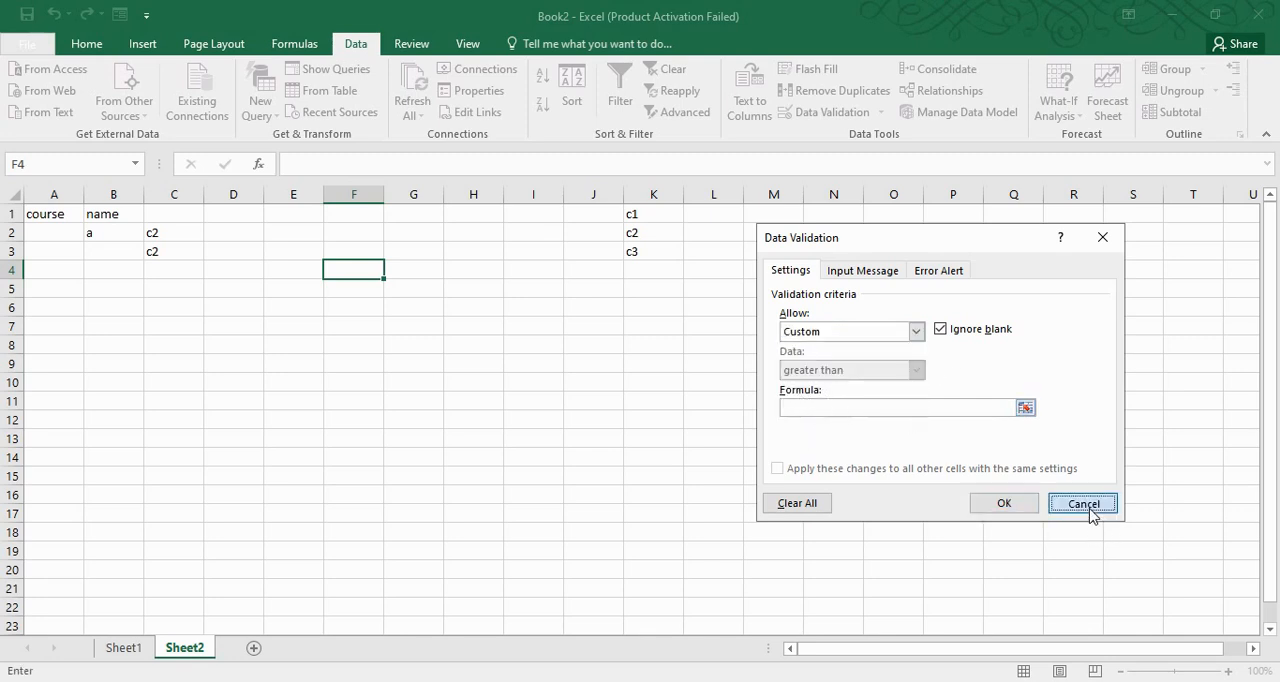
Close the Book2 workbook without saving its changes
click(458, 291)
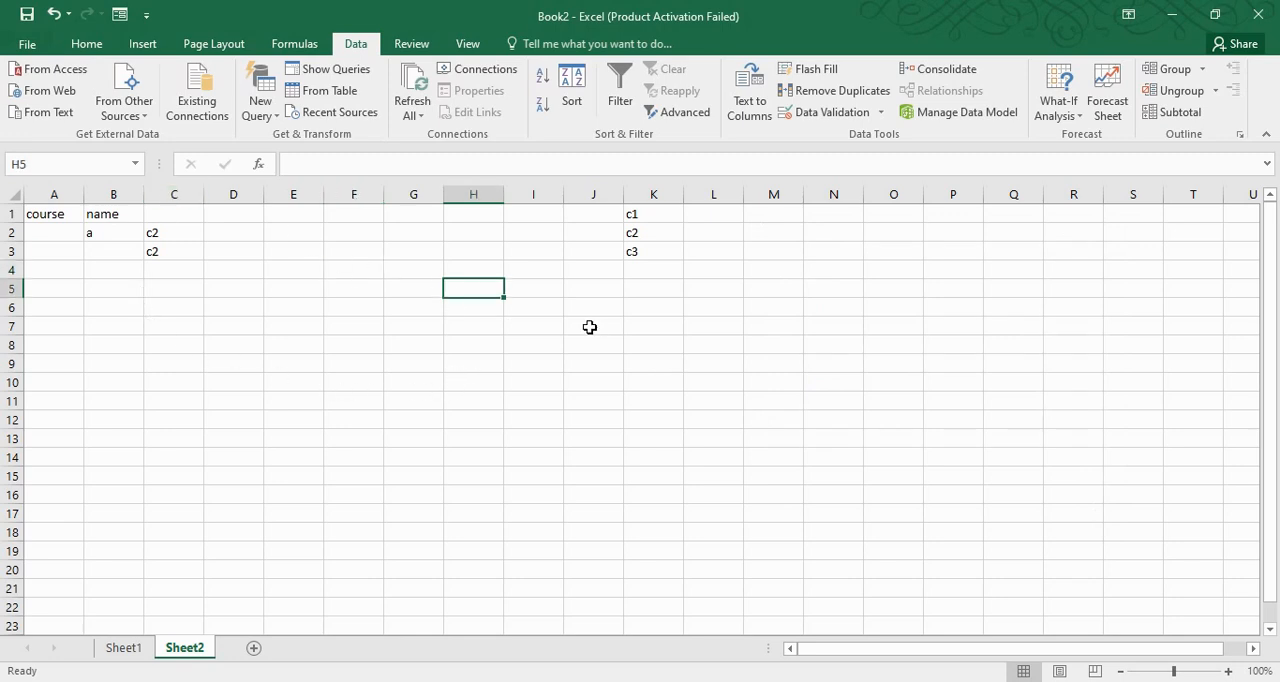
click(1258, 14)
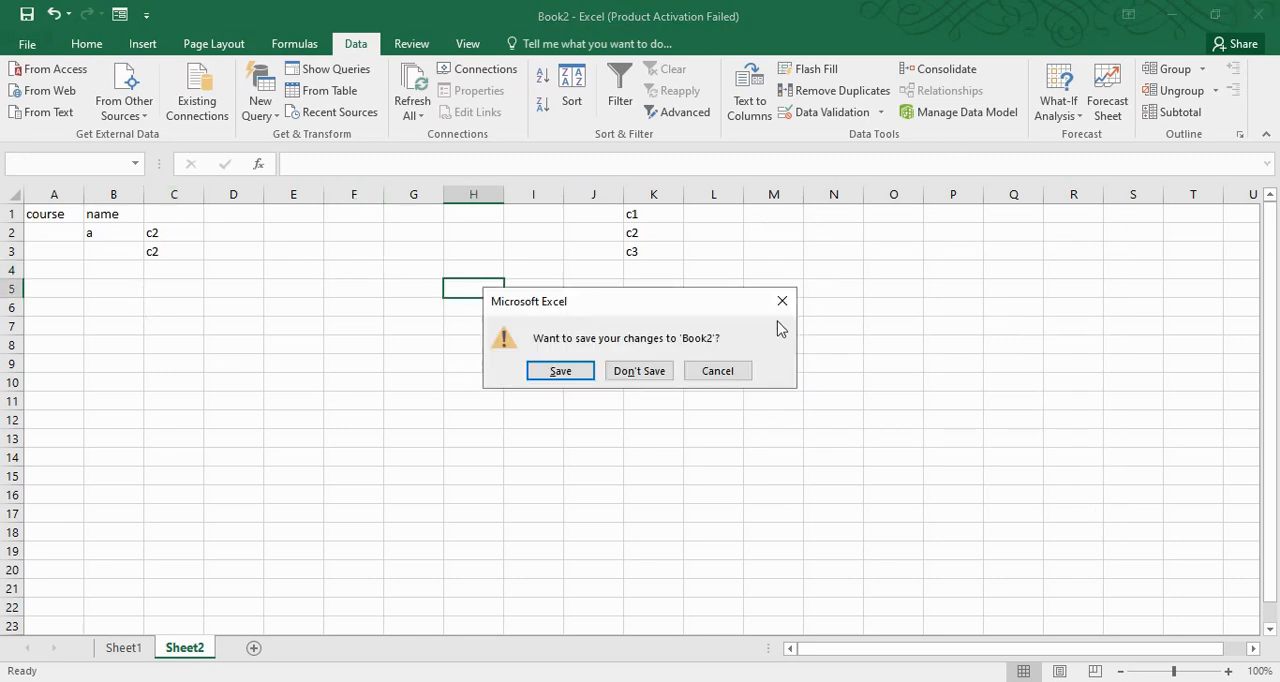
click(714, 372)
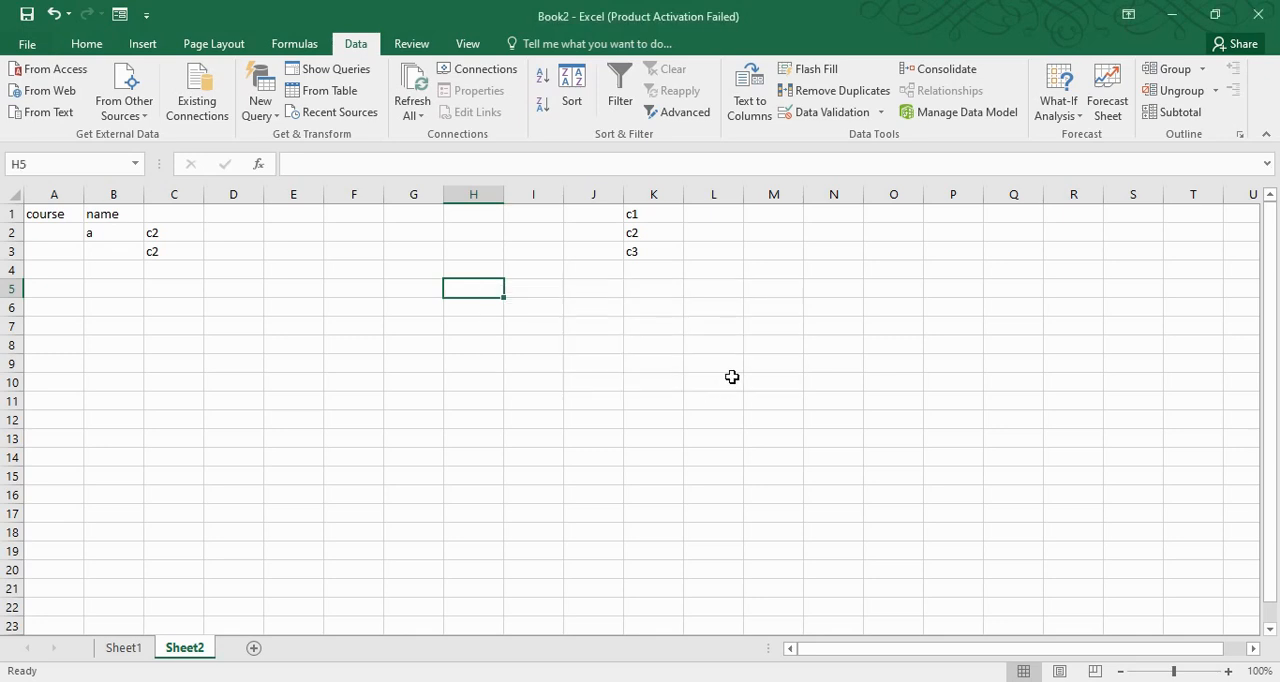
click(1270, 12)
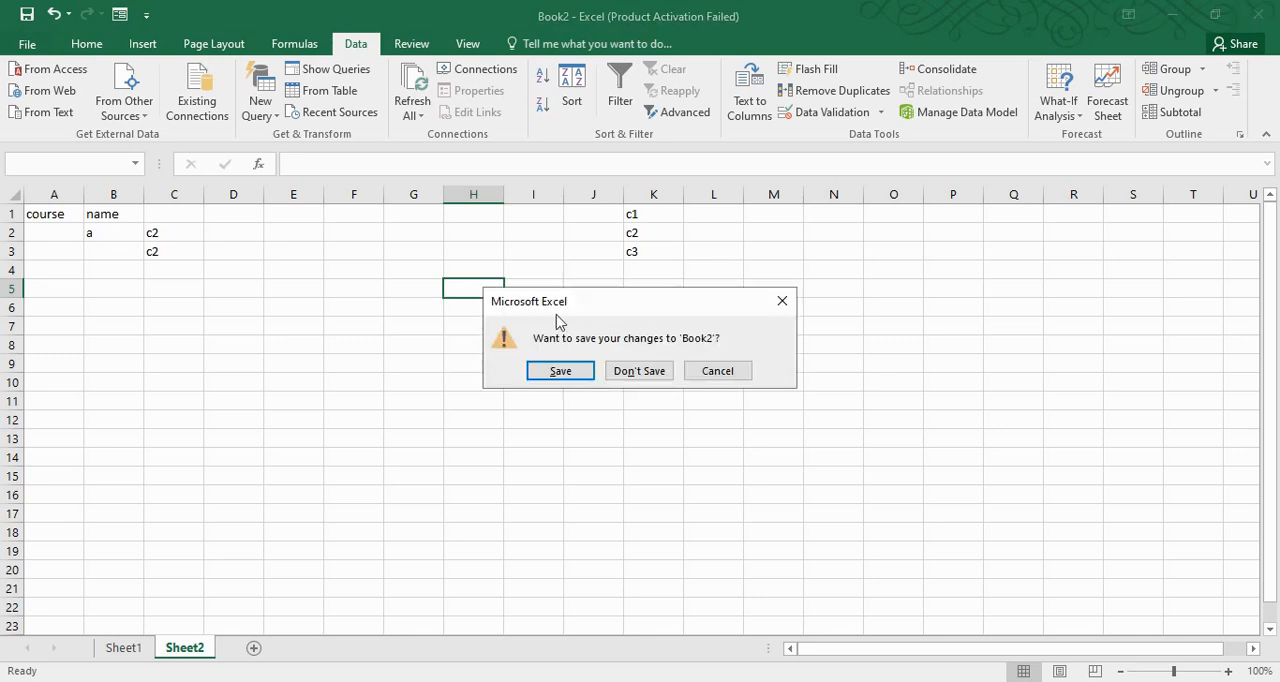
click(638, 370)
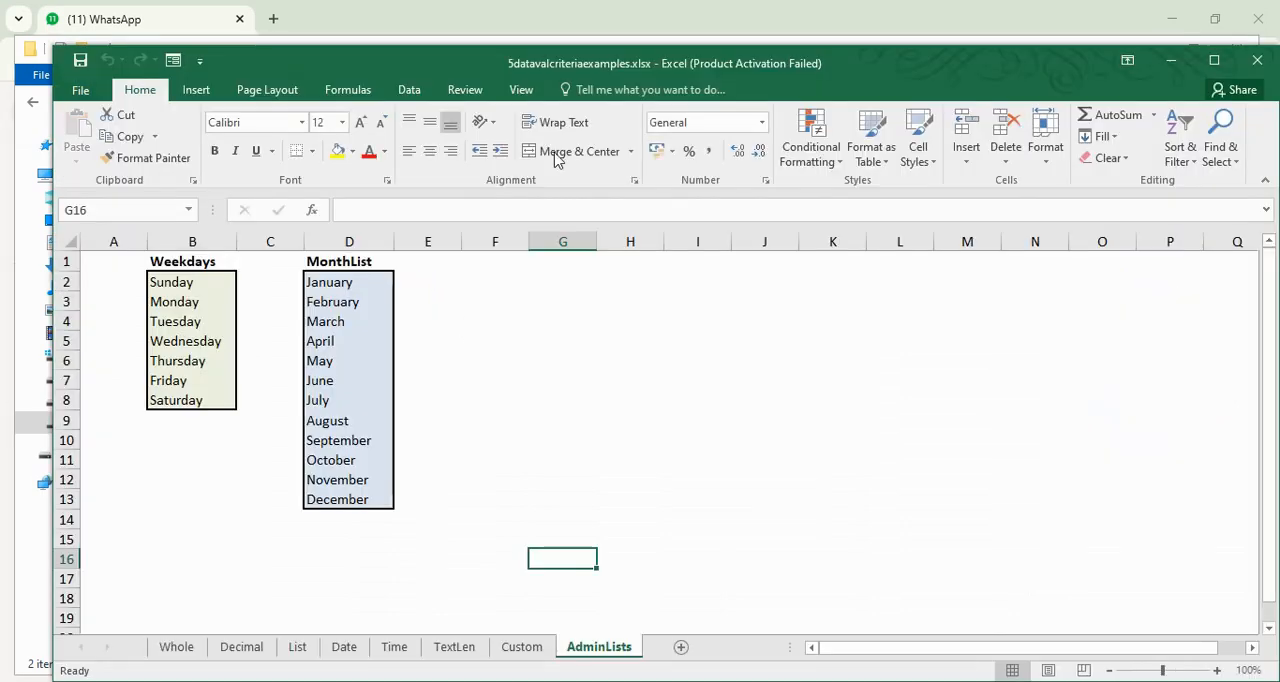
Maximize the 5datavalcriteriaexamples.xlsx workbook and examine the whole number criteria beside B5:B12 on the Whole sheet
double_click(590, 70)
click(122, 648)
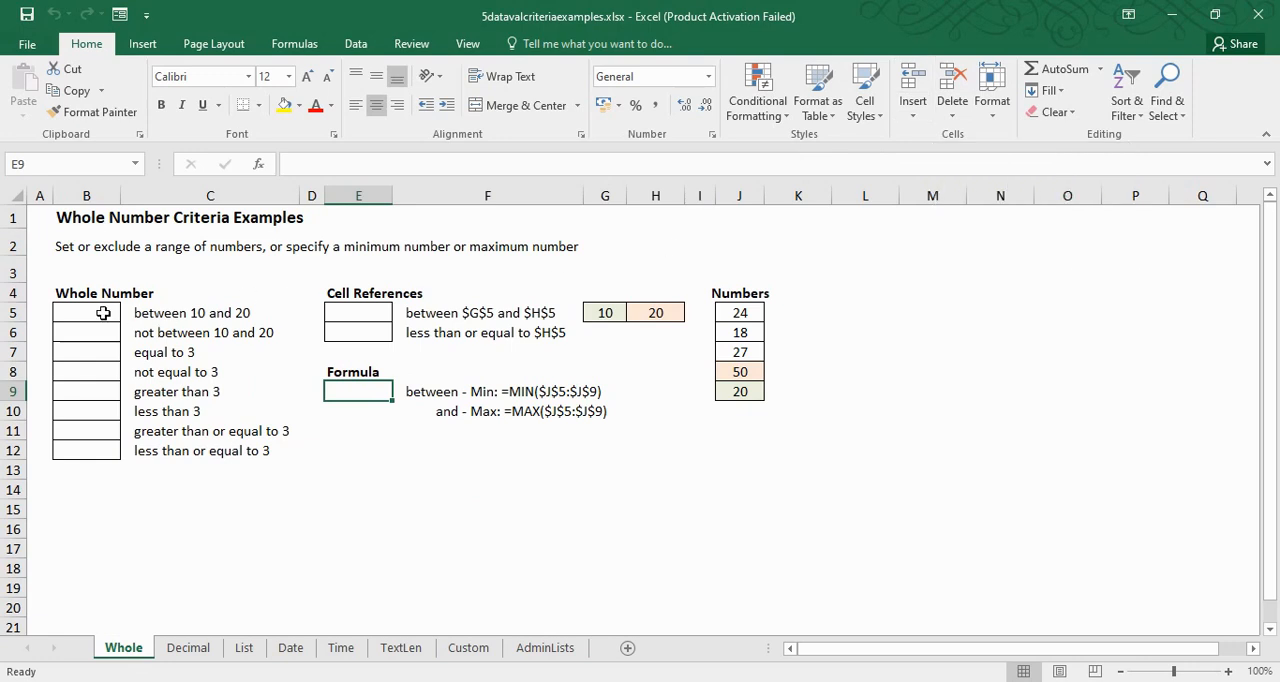
click(145, 313)
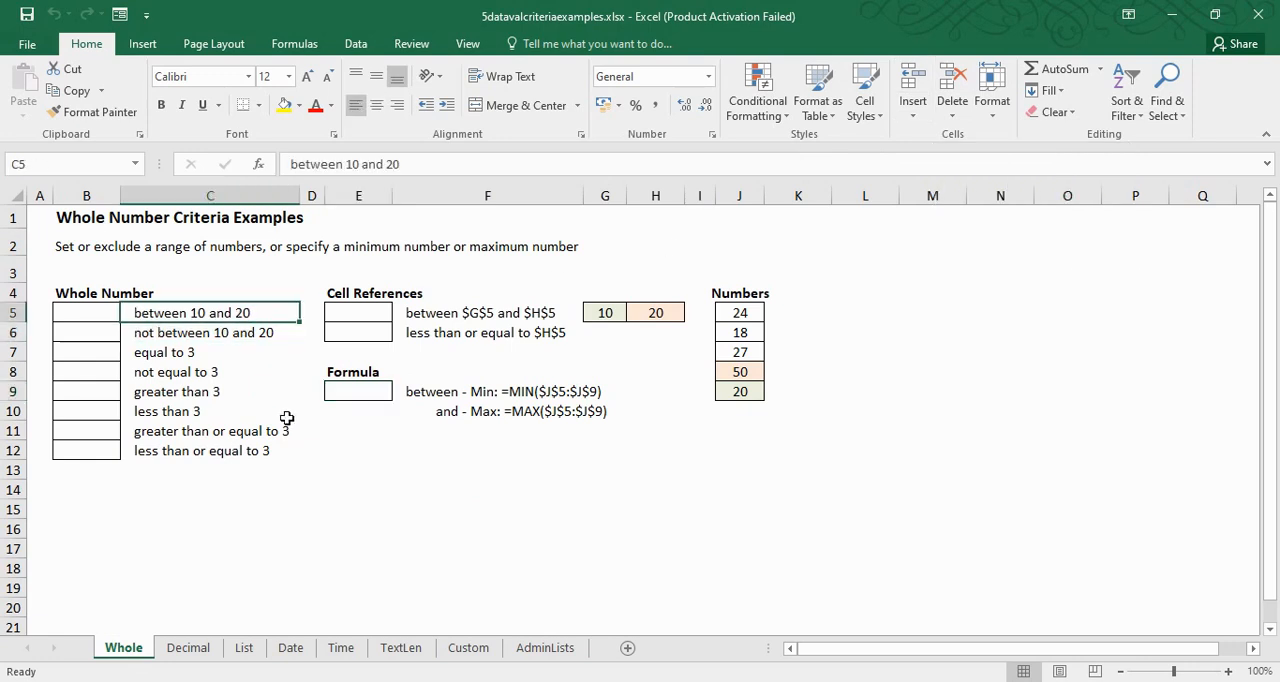
click(88, 313)
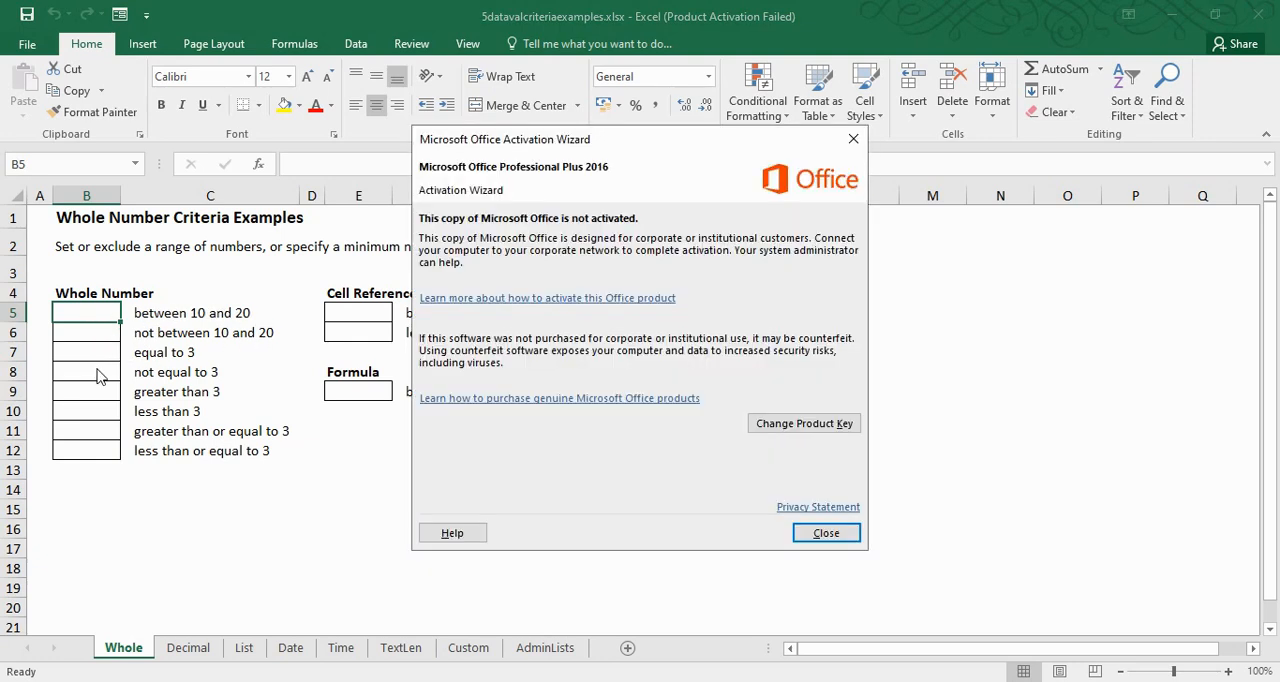
click(816, 535)
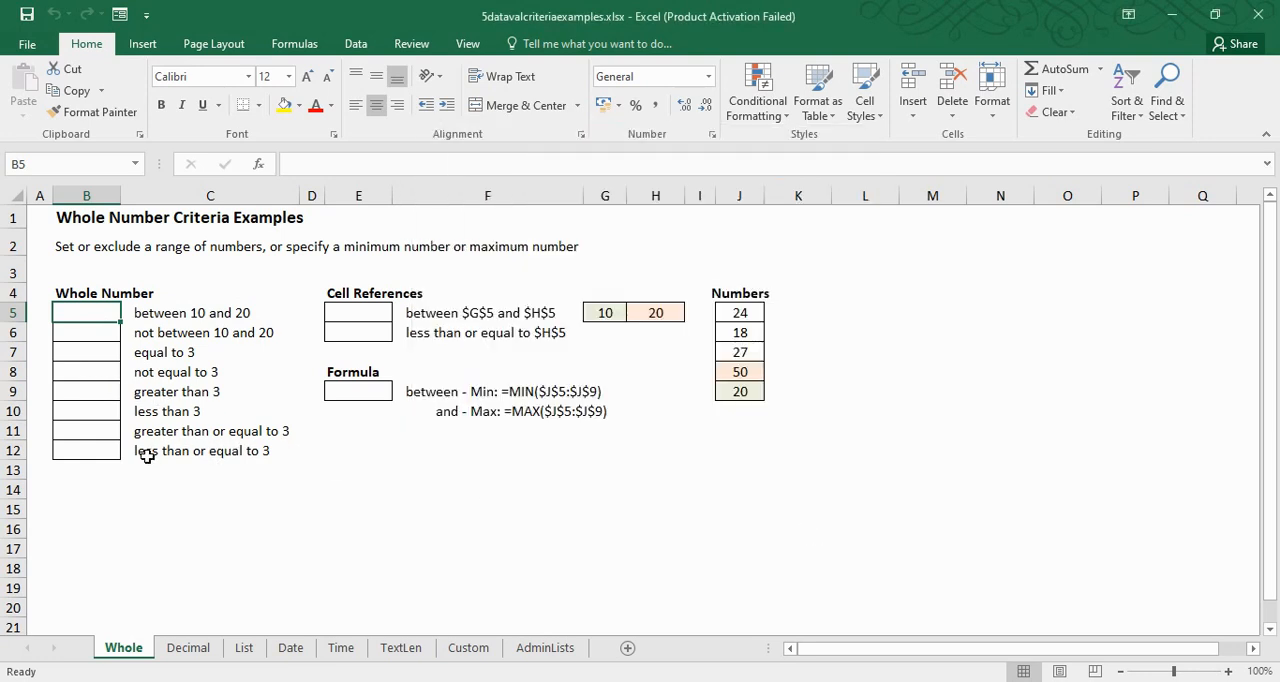
drag(84, 318, 87, 456)
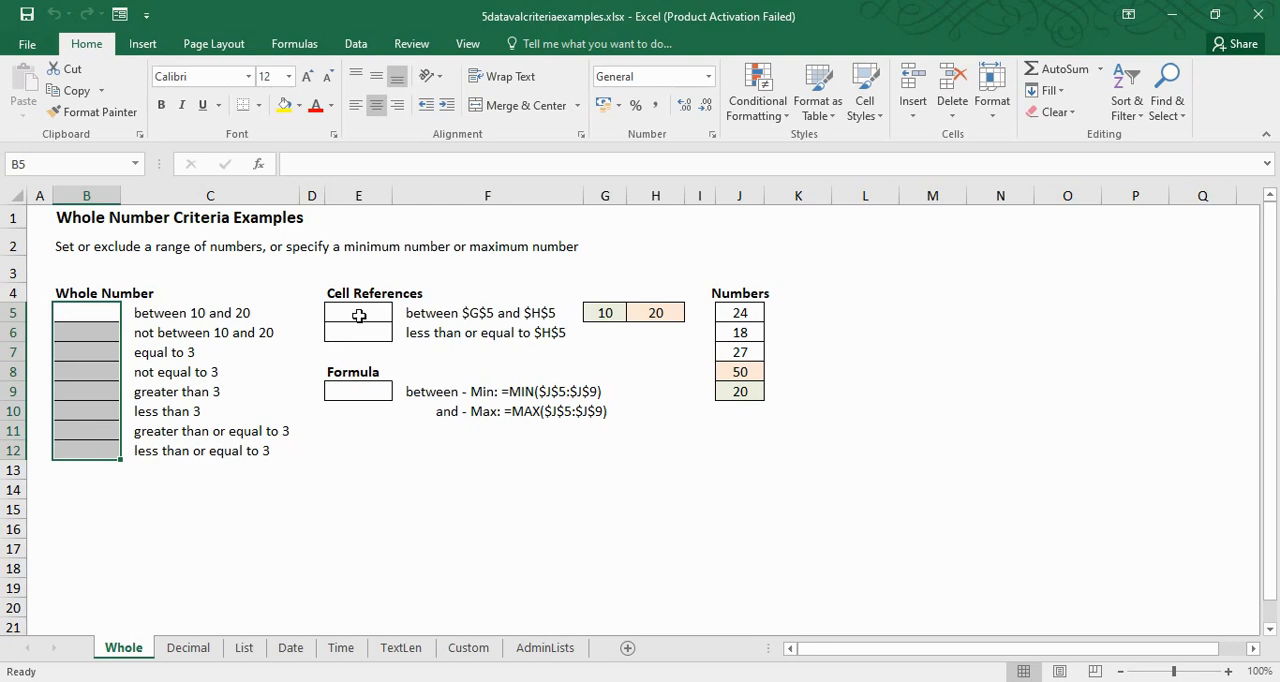
Test the cell-reference rule based on G5 and H5 by entering 55 in E5, and clear the entry
drag(607, 311, 663, 311)
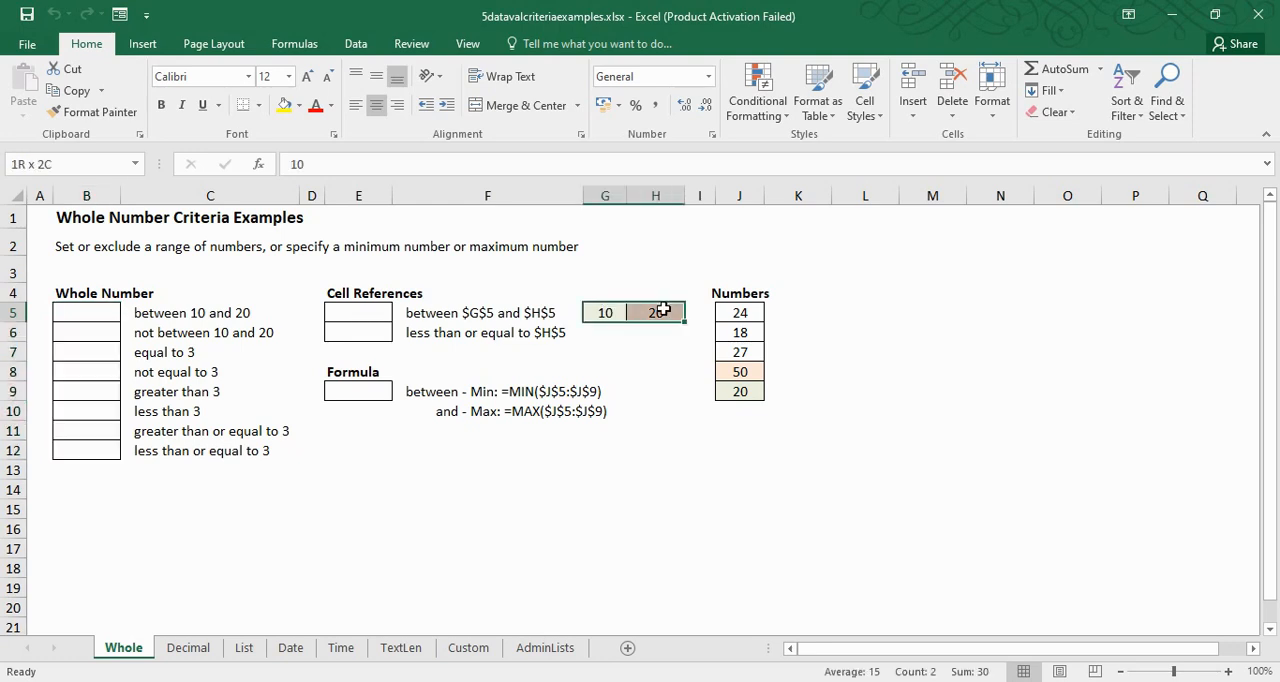
click(362, 318)
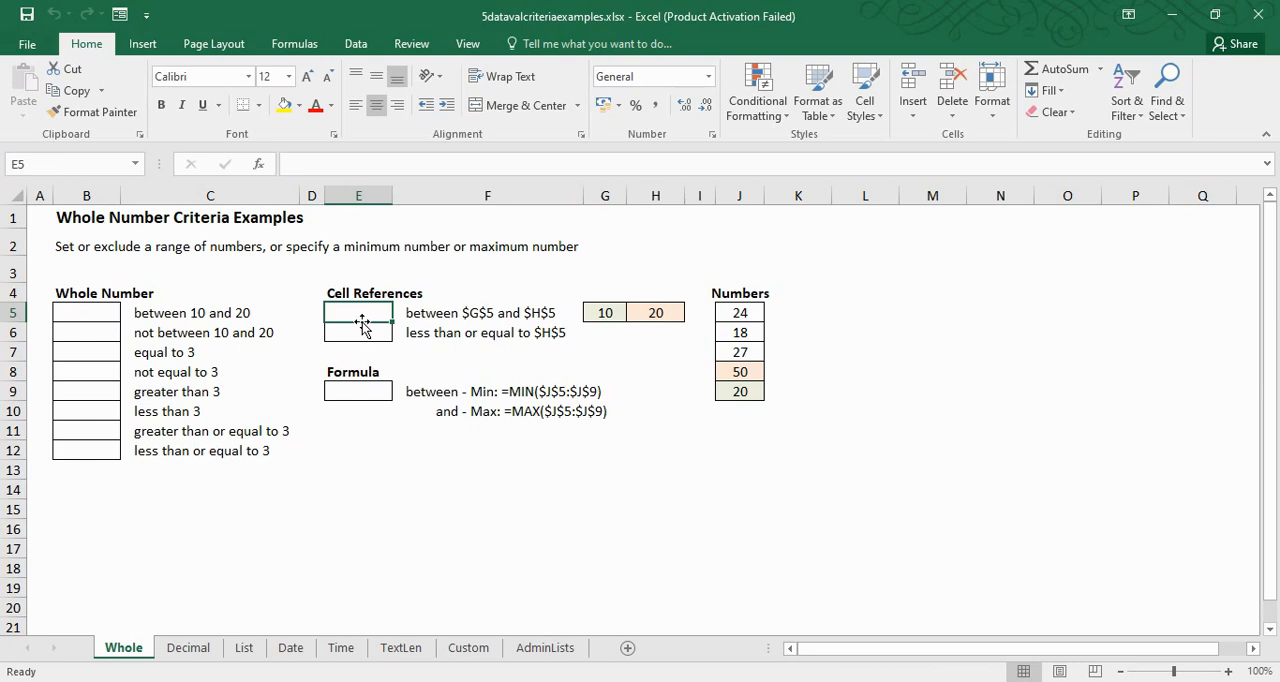
text(55)
key(Return)
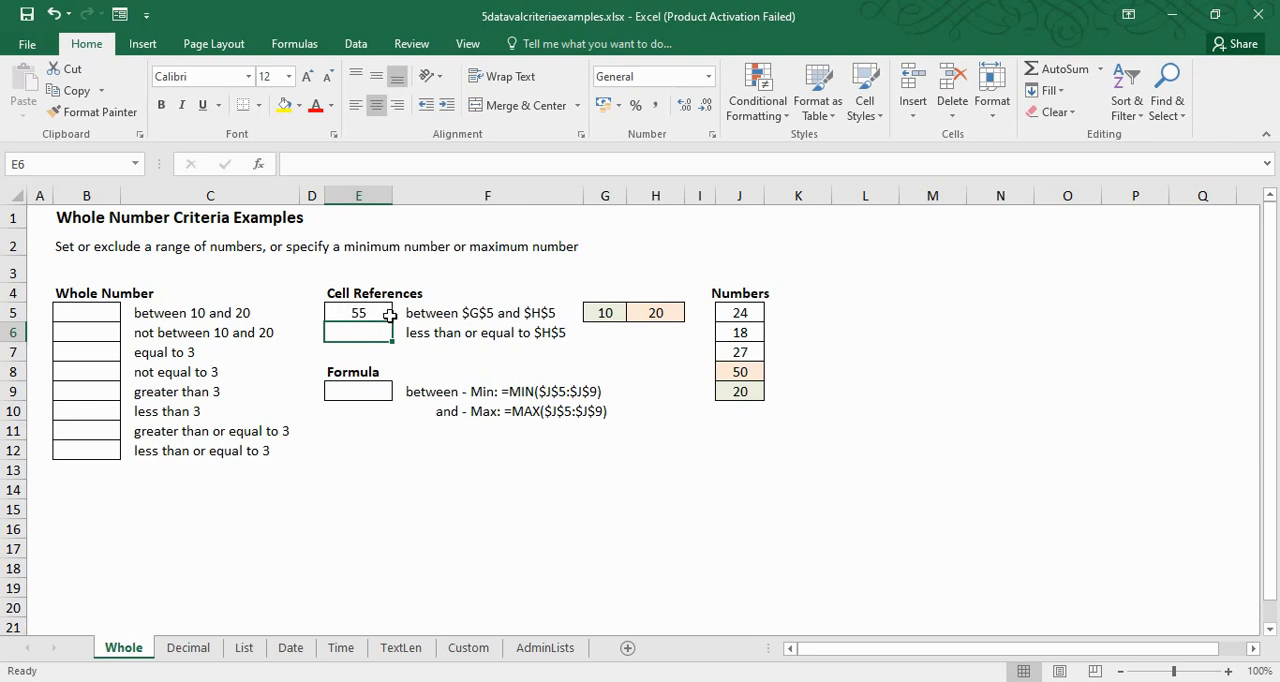
click(360, 314)
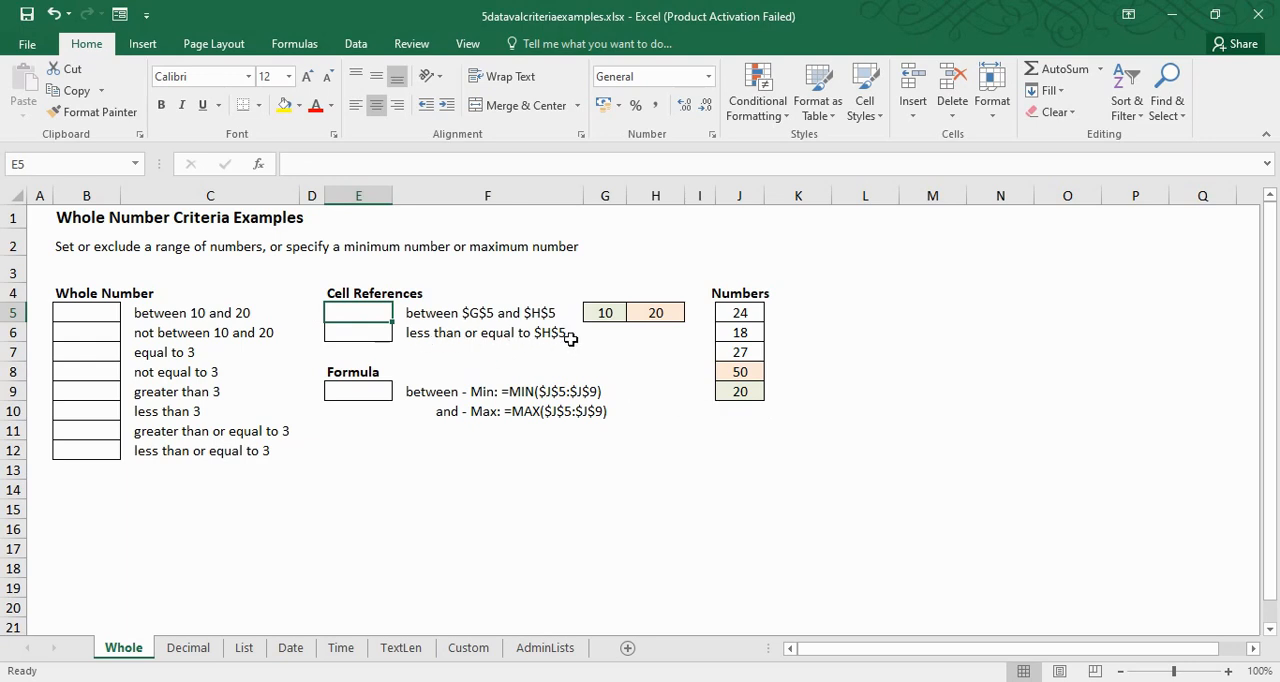
Examine the less than or equal to rule of E6 together with its reference cell H5
click(658, 311)
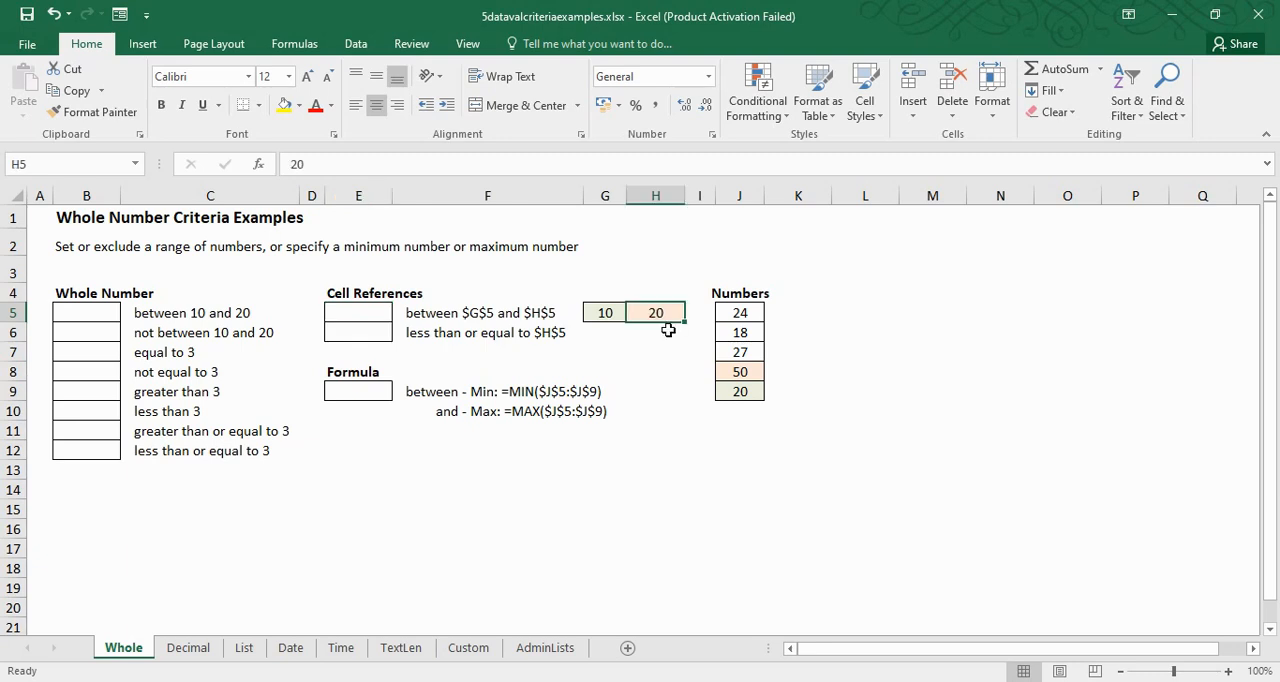
click(565, 334)
click(368, 327)
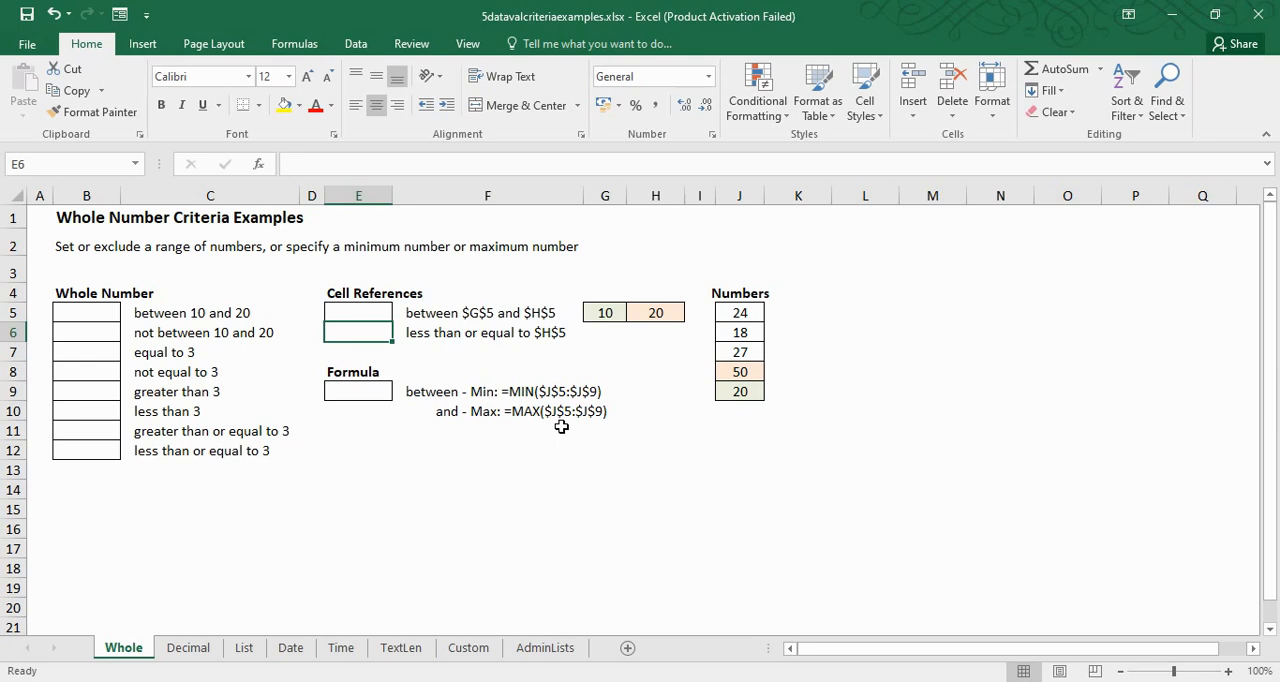
Examine the MIN and MAX formula rule of E9 against the values in the Numbers list J5:J9
click(356, 392)
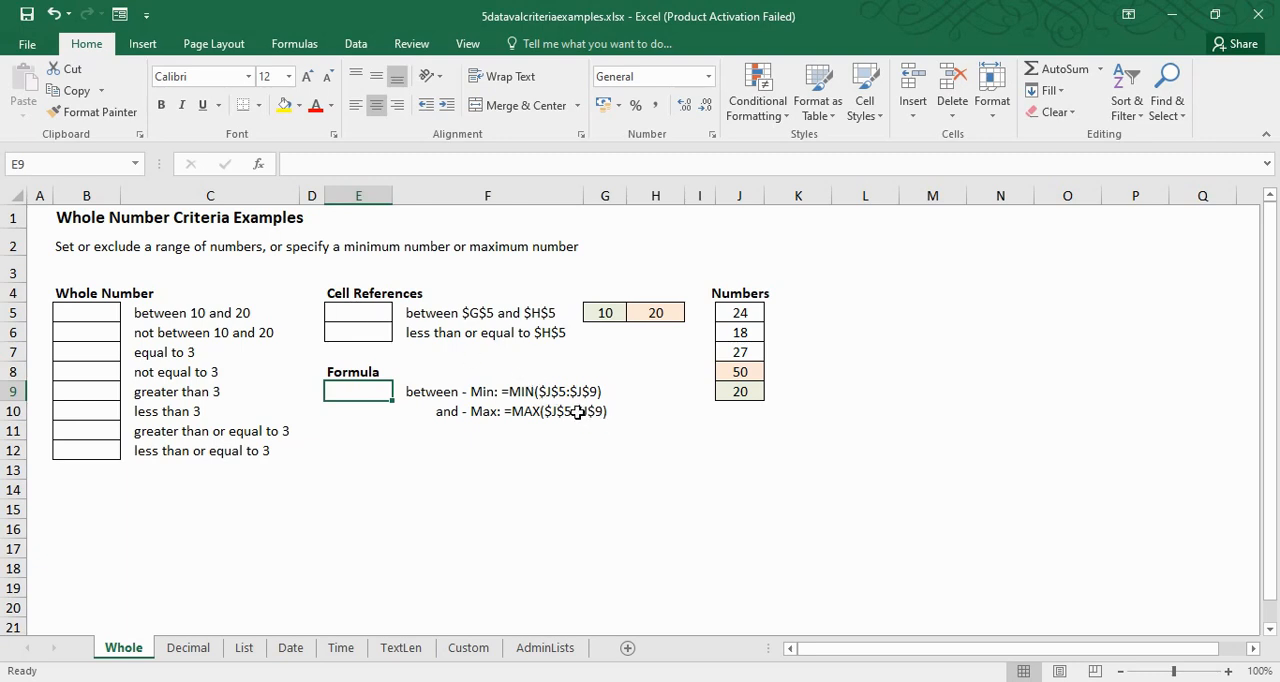
drag(747, 313, 751, 396)
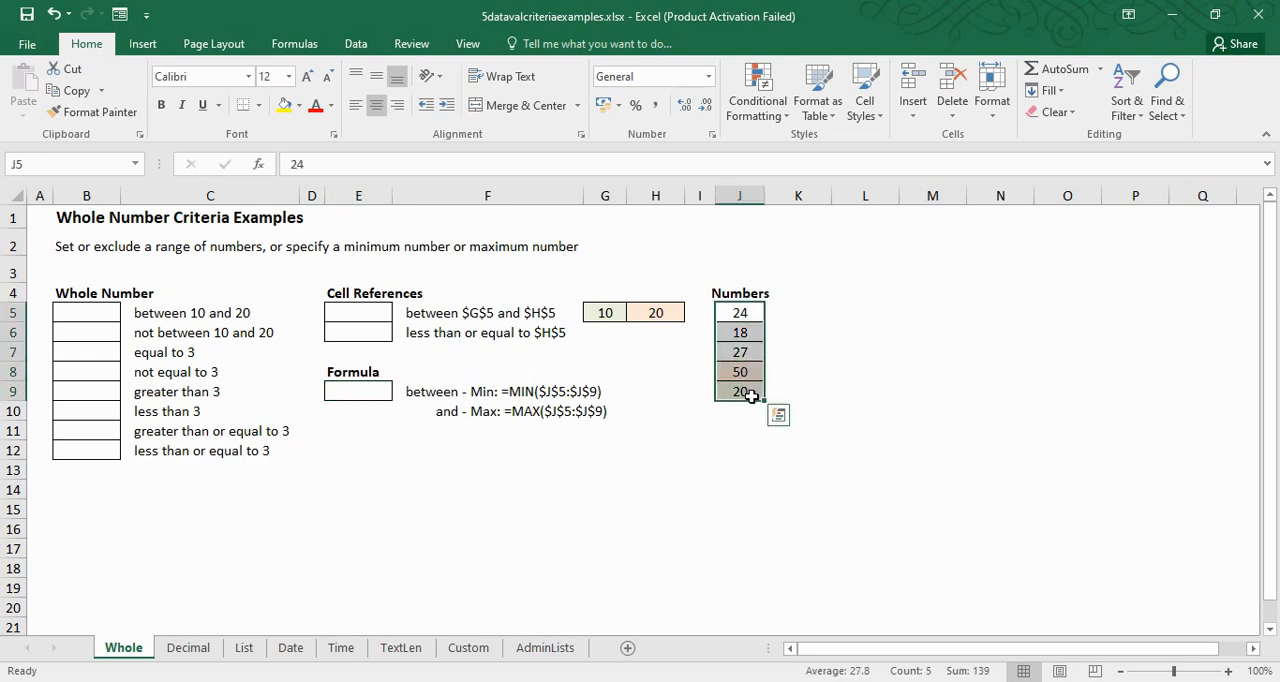
click(852, 316)
drag(748, 313, 751, 396)
click(854, 410)
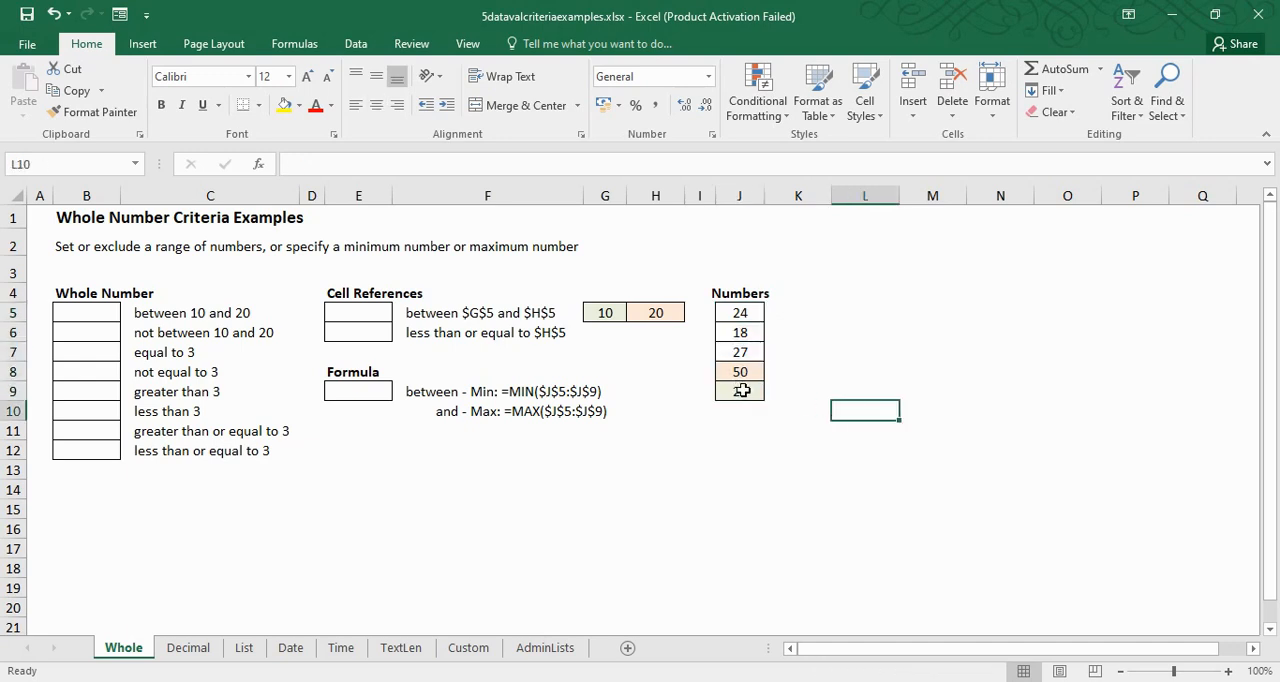
click(741, 391)
click(743, 333)
click(742, 355)
click(744, 335)
click(745, 377)
click(358, 392)
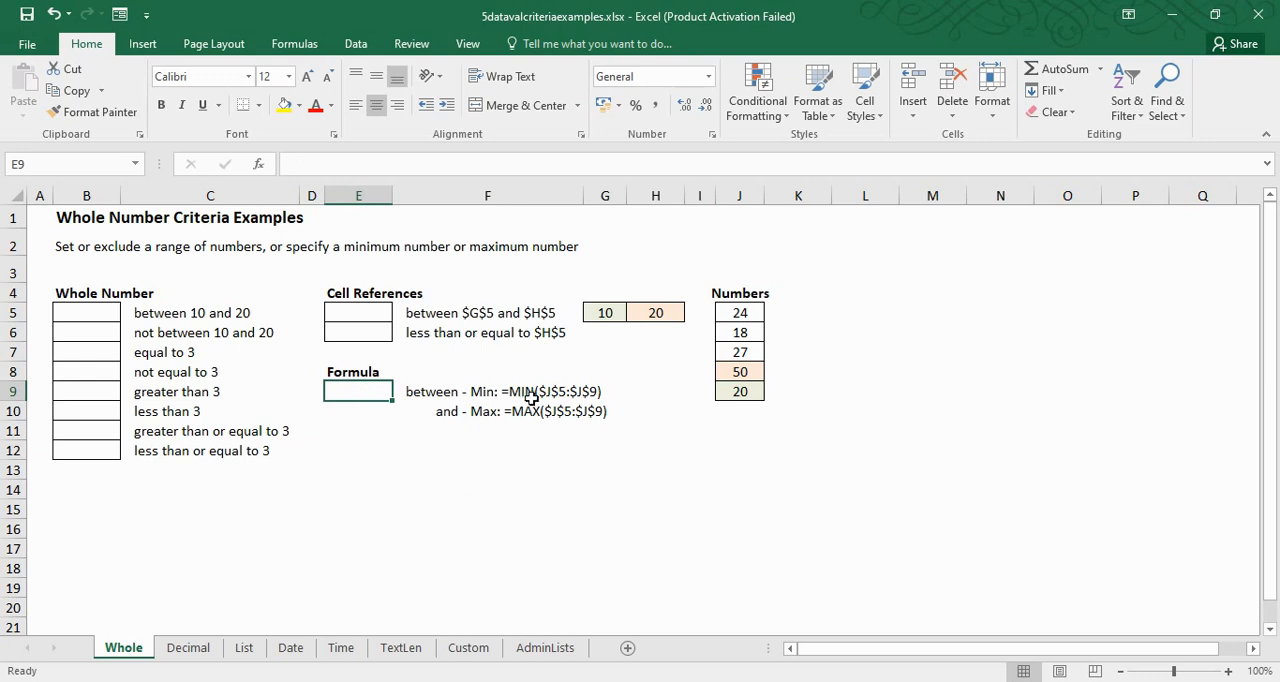
click(431, 391)
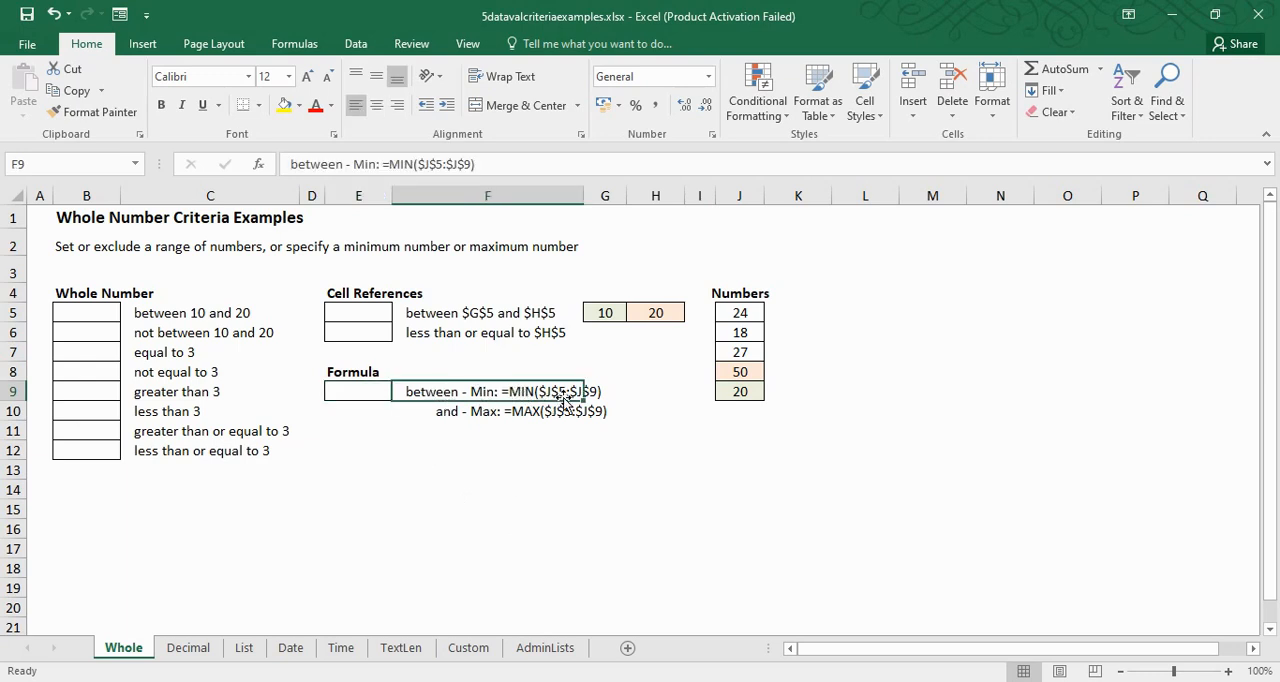
click(450, 415)
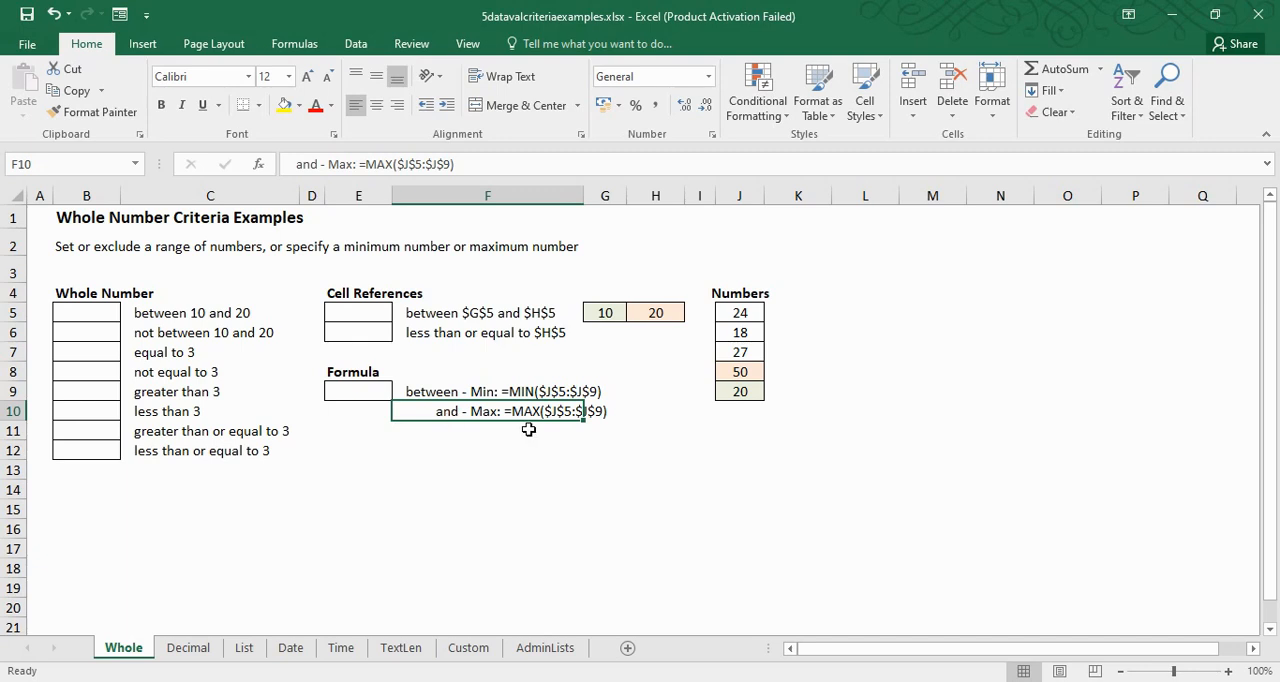
click(652, 490)
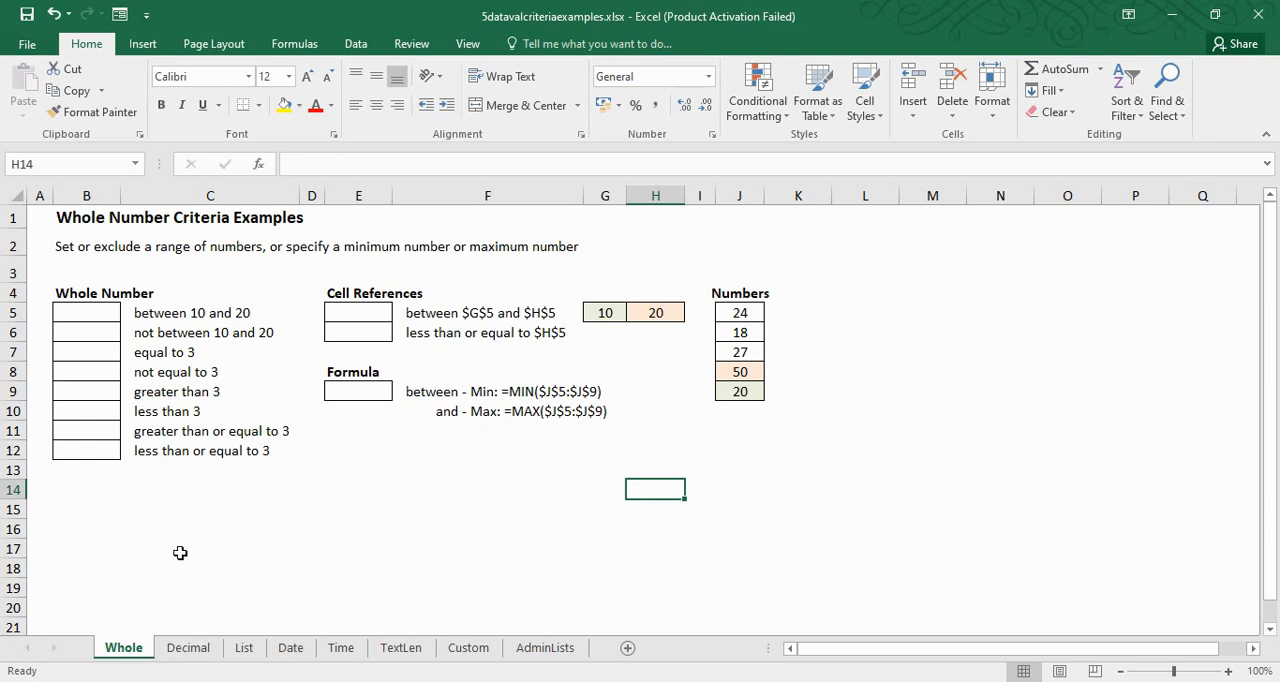
Examine the Whole number data validation settings for B5:B12 on the Whole sheet, and dismiss them without applying
drag(100, 313, 106, 451)
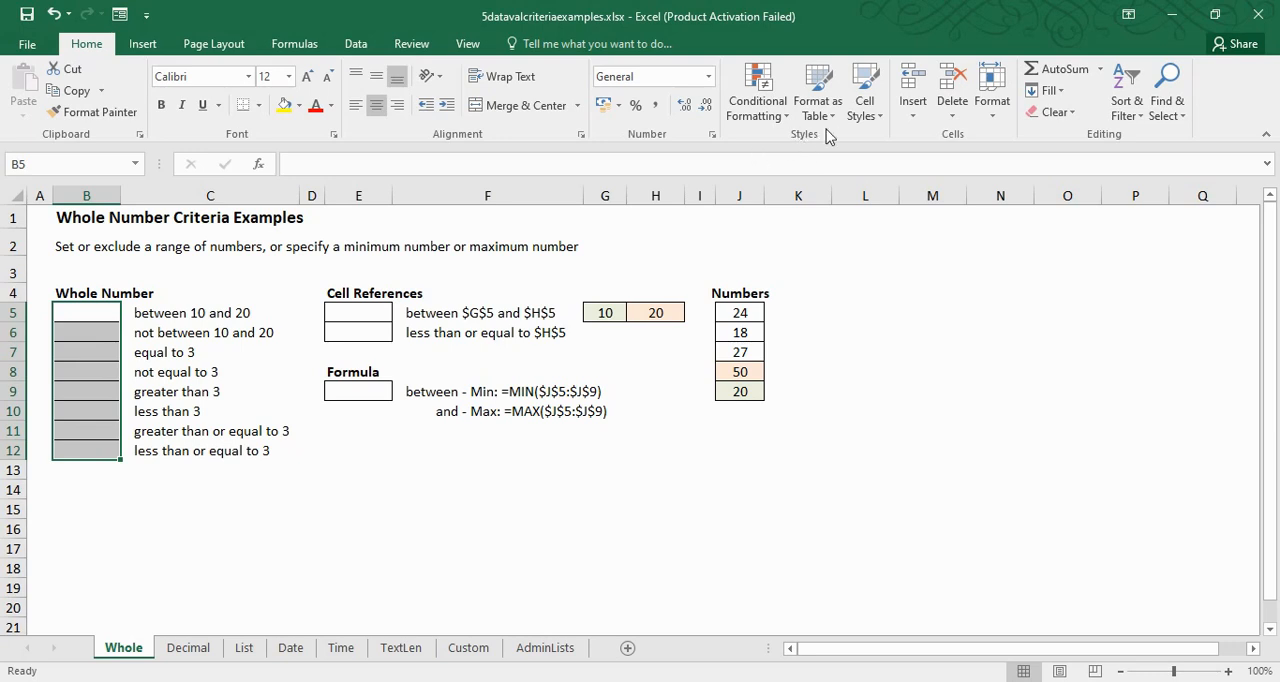
click(294, 44)
click(358, 44)
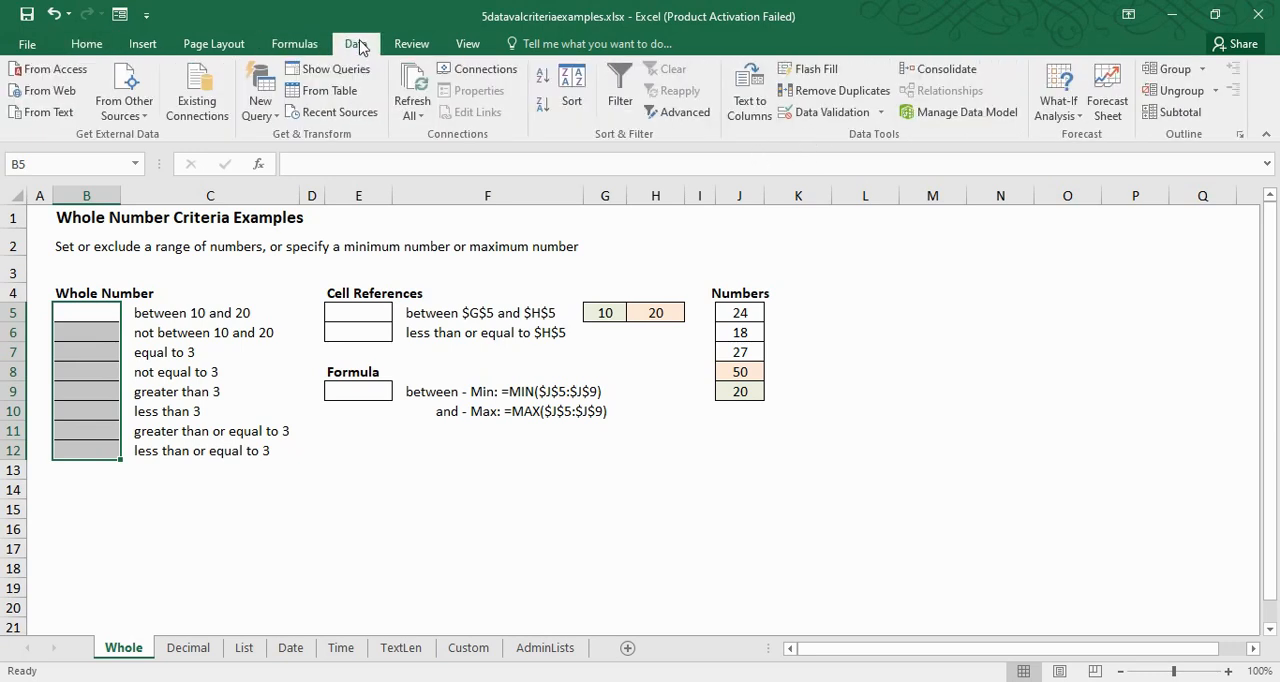
click(843, 113)
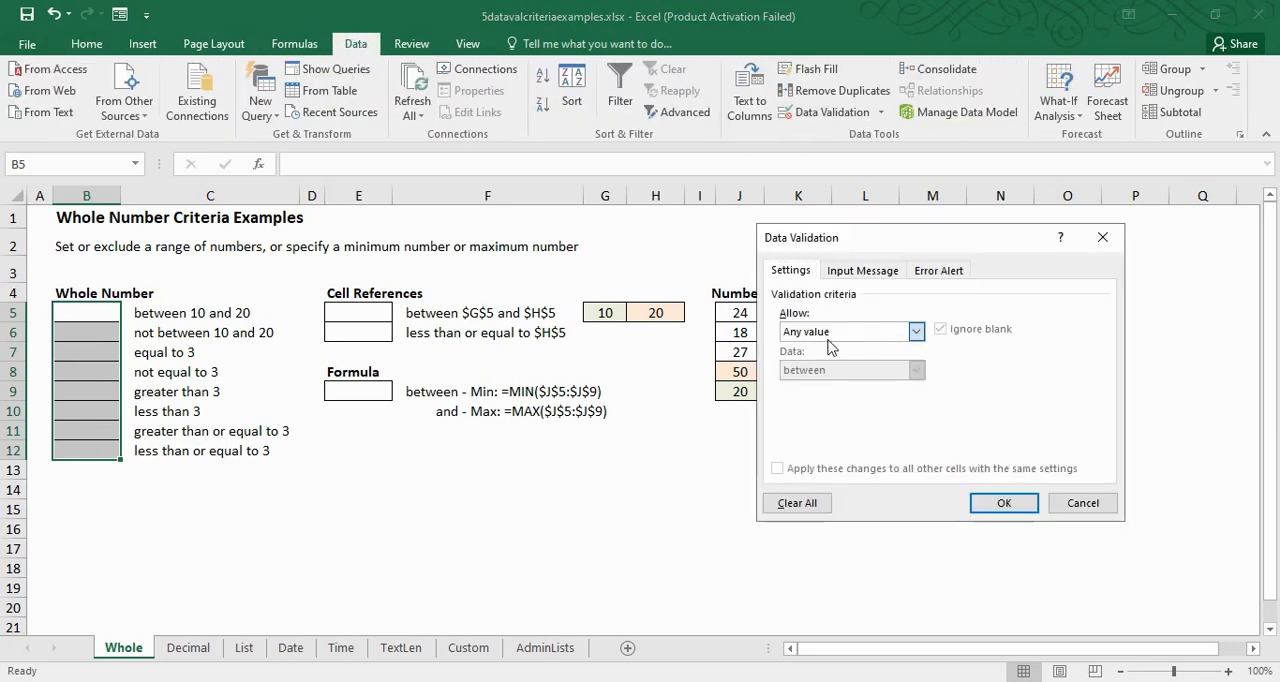
click(838, 332)
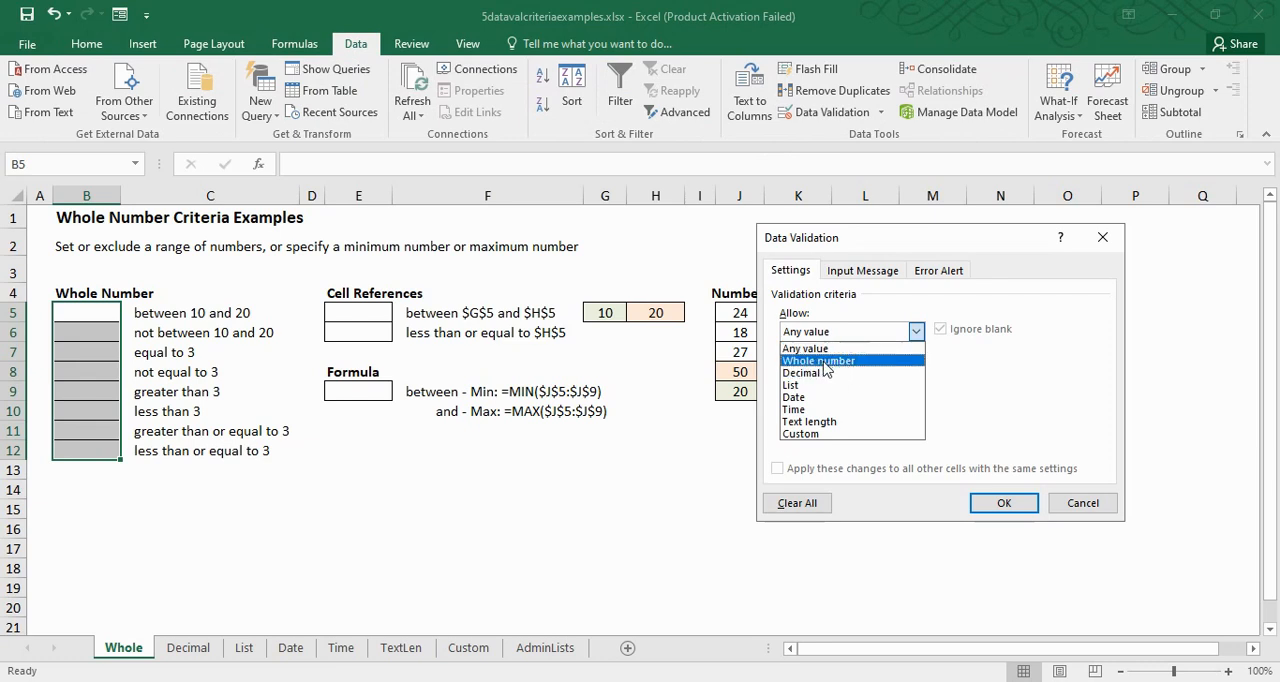
click(822, 361)
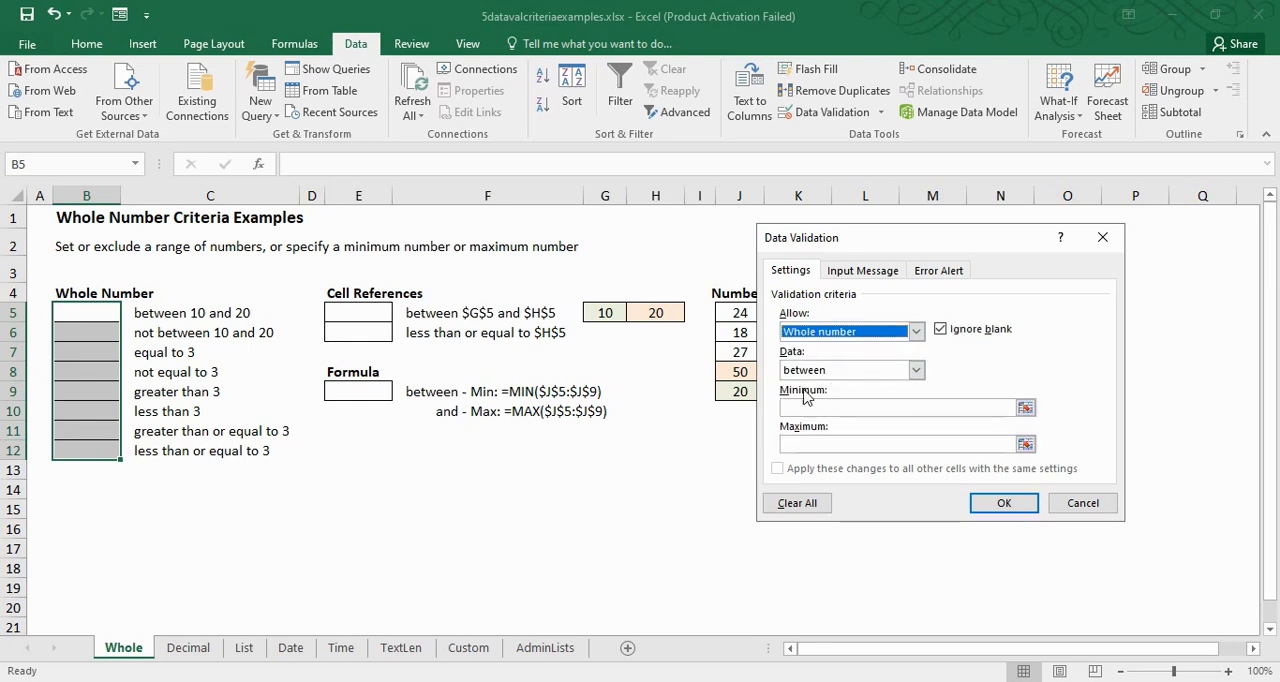
click(1095, 503)
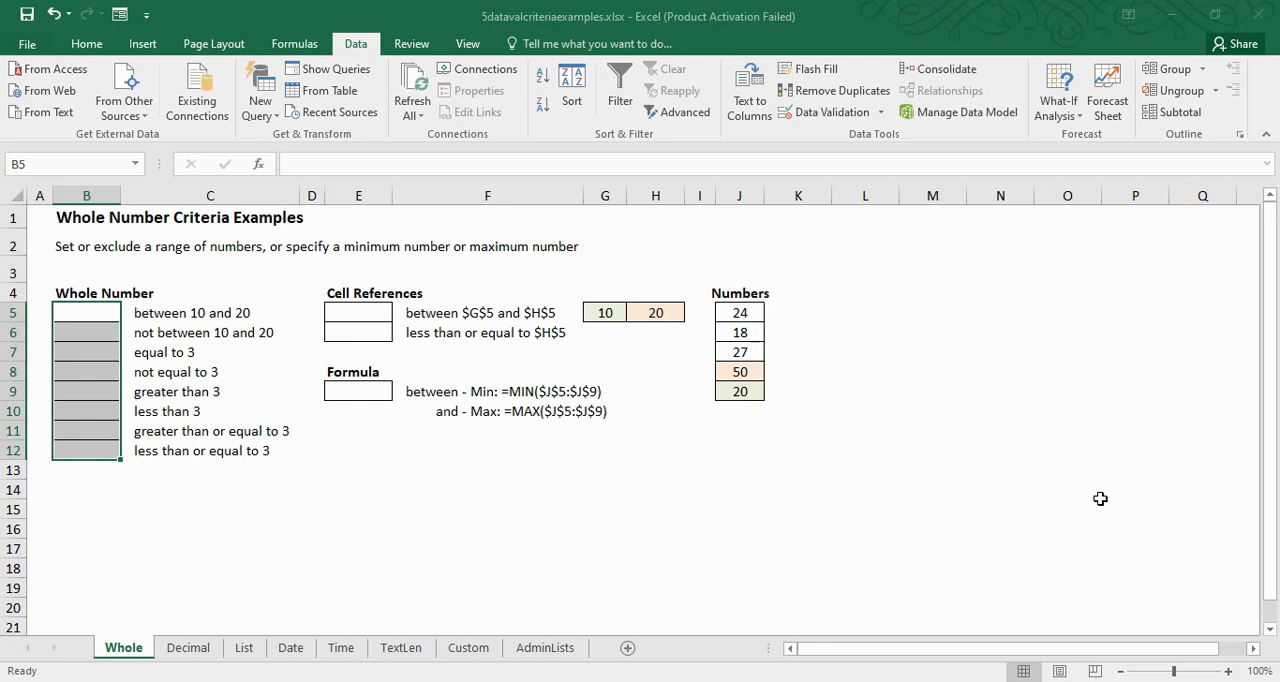
Examine the Decimal sheet's criteria and the delimited Yes, No rule of B5 on the List sheet
click(205, 650)
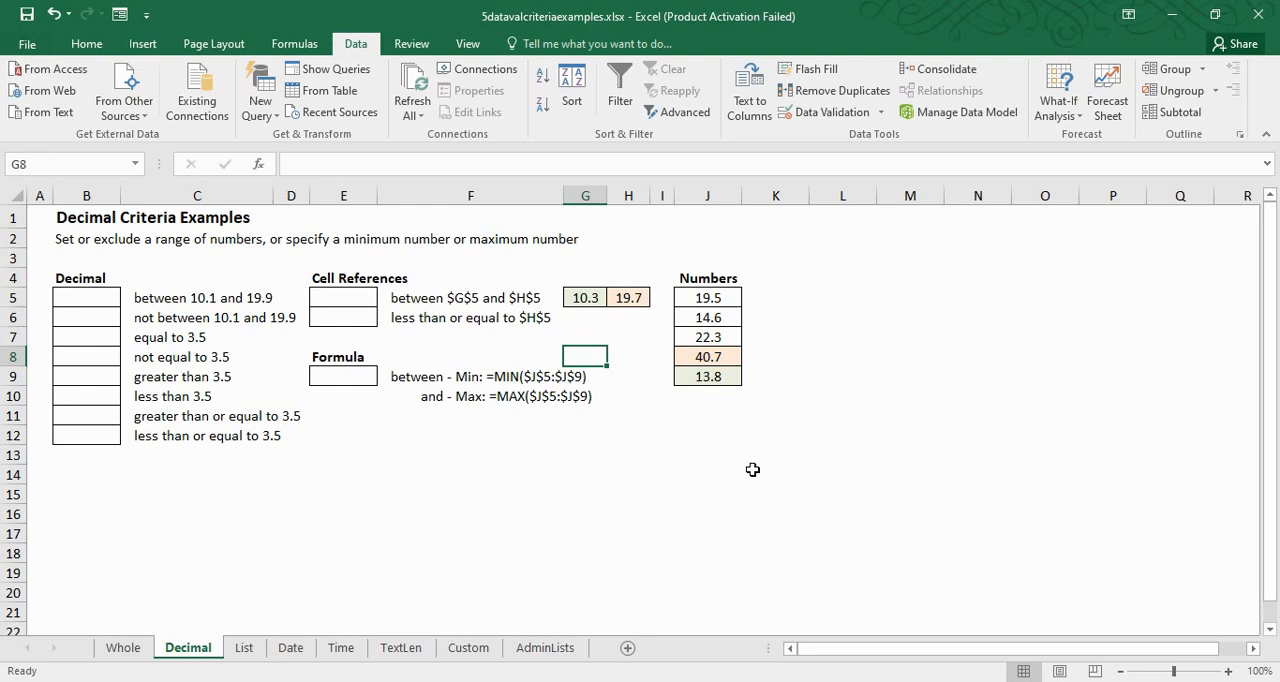
click(241, 652)
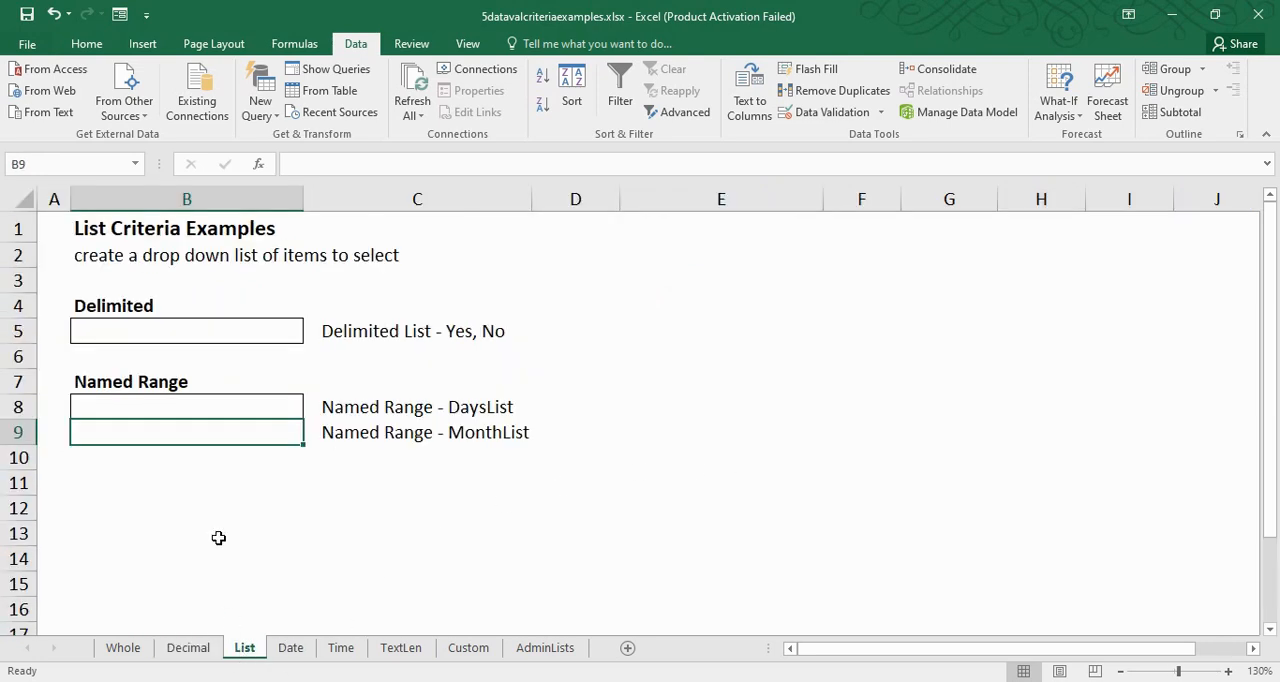
click(110, 334)
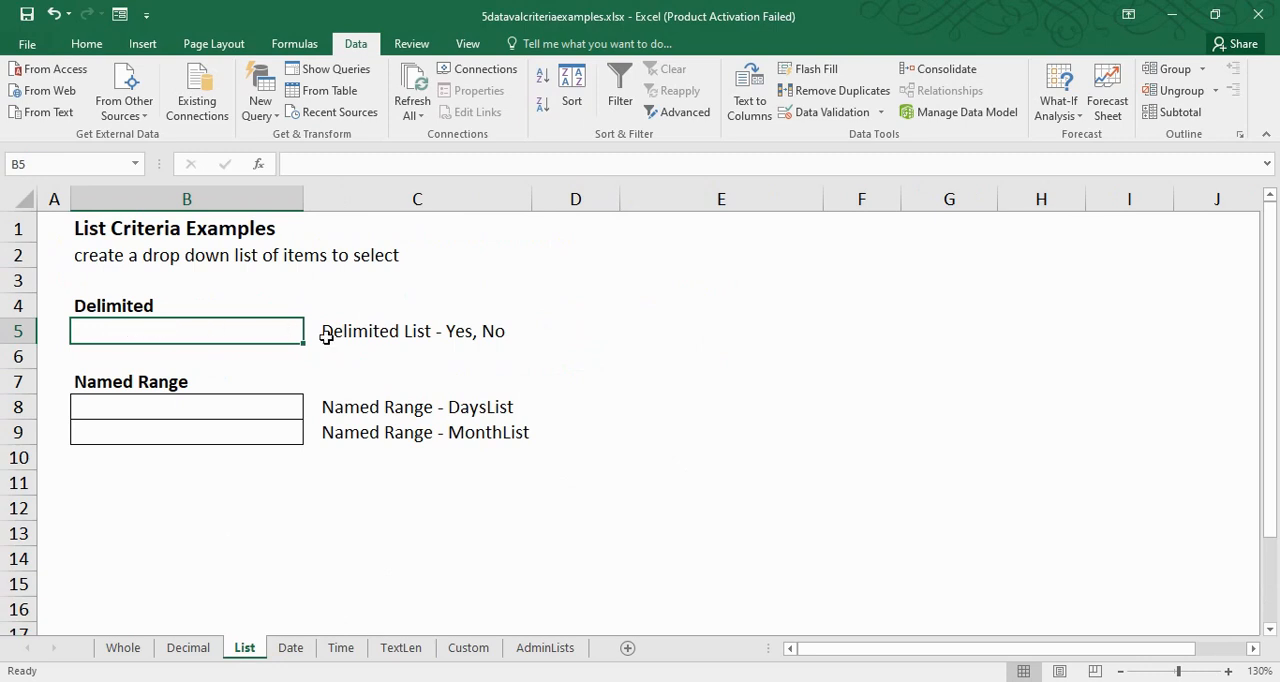
click(469, 332)
Try entering I in the delimited list cell B5, and undo the change
click(211, 332)
text(I)
key(BackSpace)
key(Return)
click(213, 332)
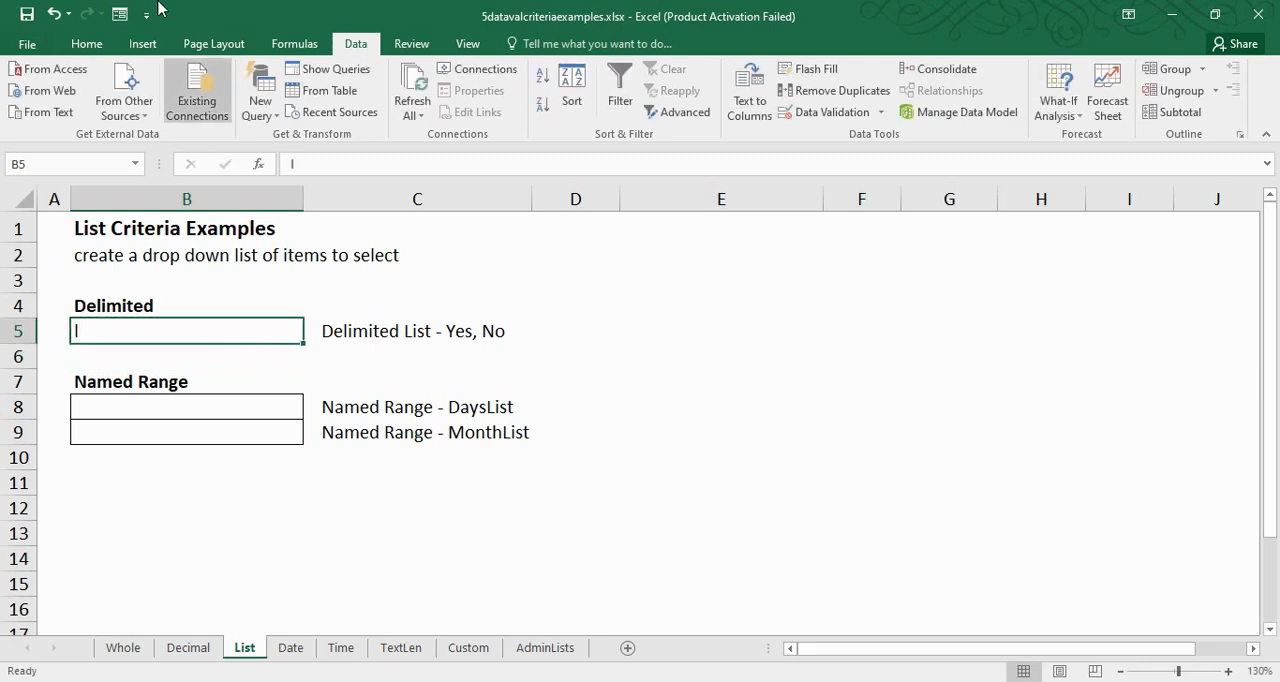
click(54, 14)
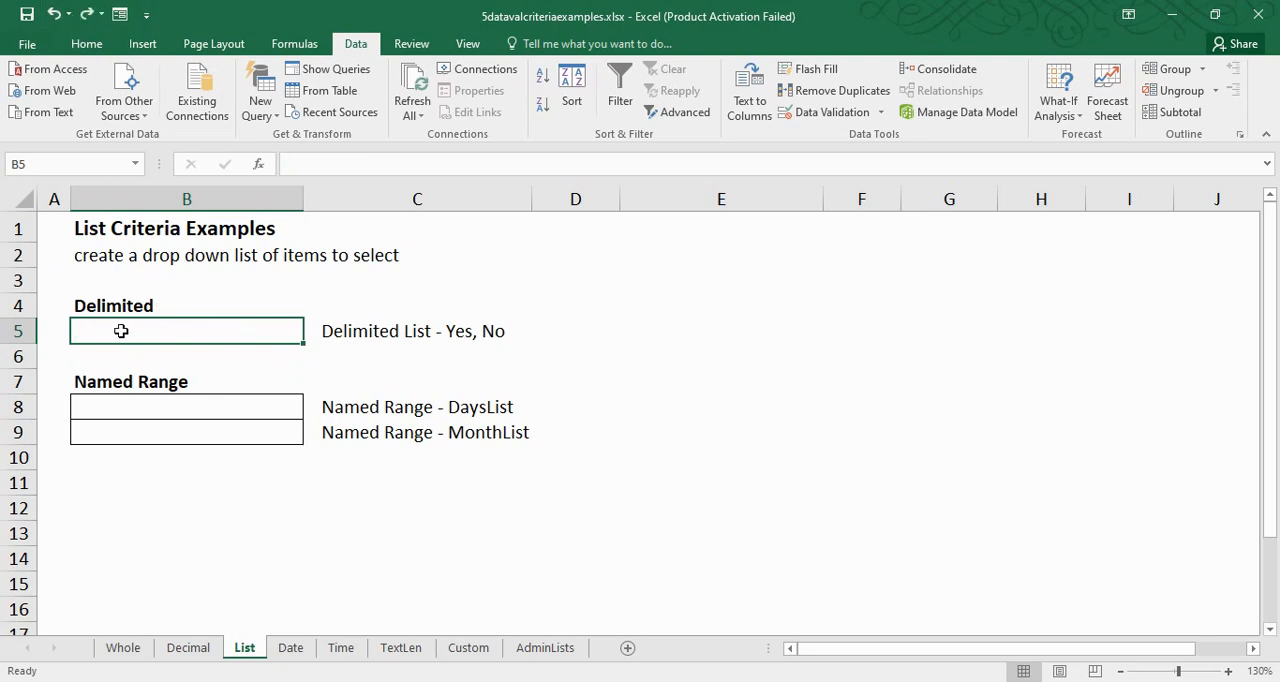
Examine the named range rules of B8 and B9 together with their source lists Weekdays and MonthList on the AdminLists sheet
click(137, 411)
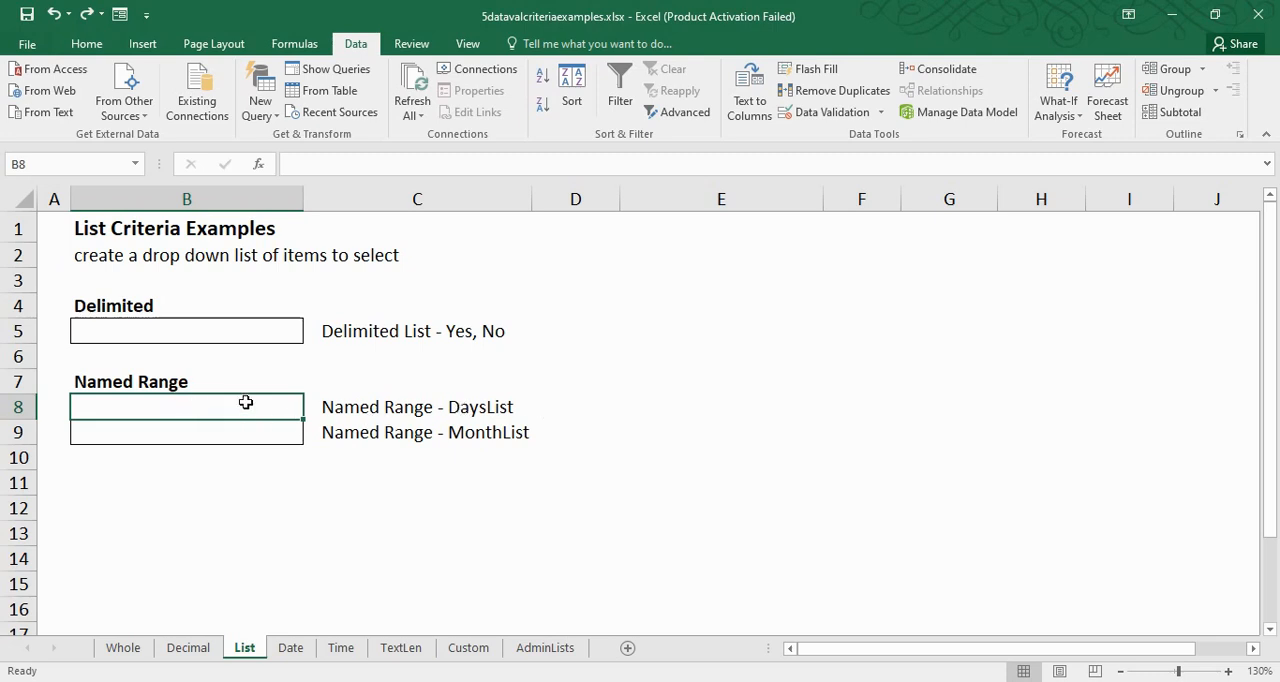
click(255, 433)
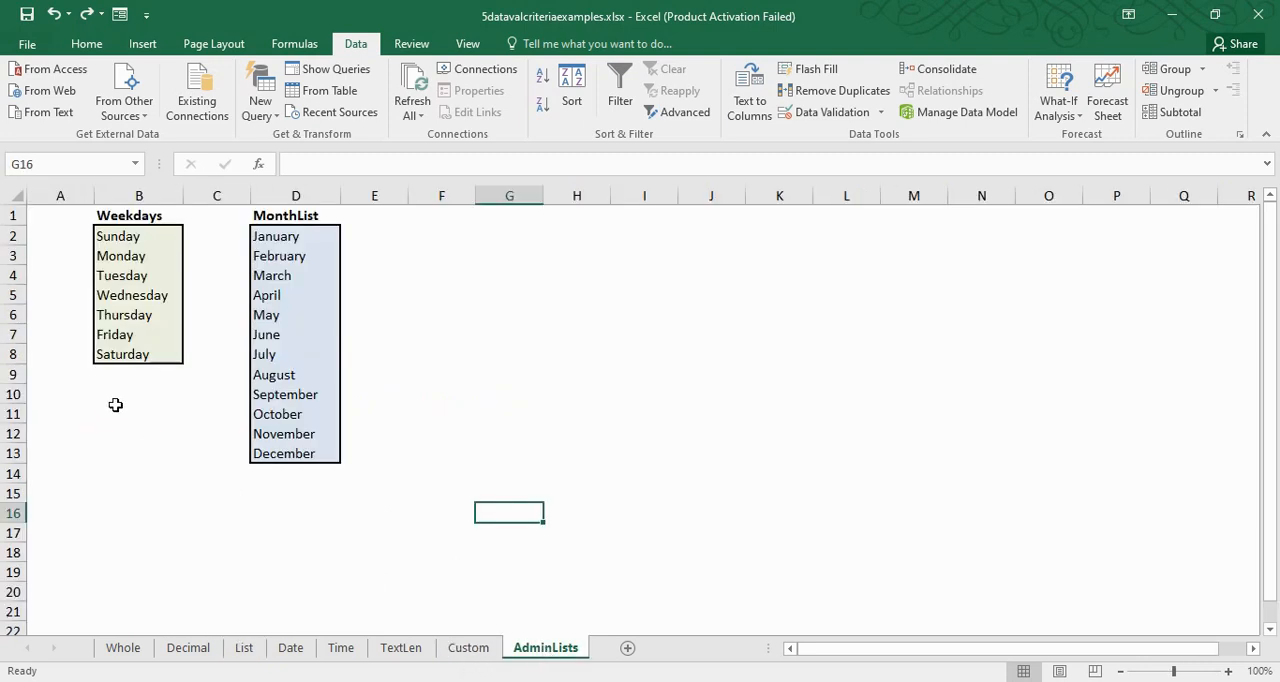
drag(125, 216, 170, 350)
drag(292, 237, 289, 414)
click(245, 647)
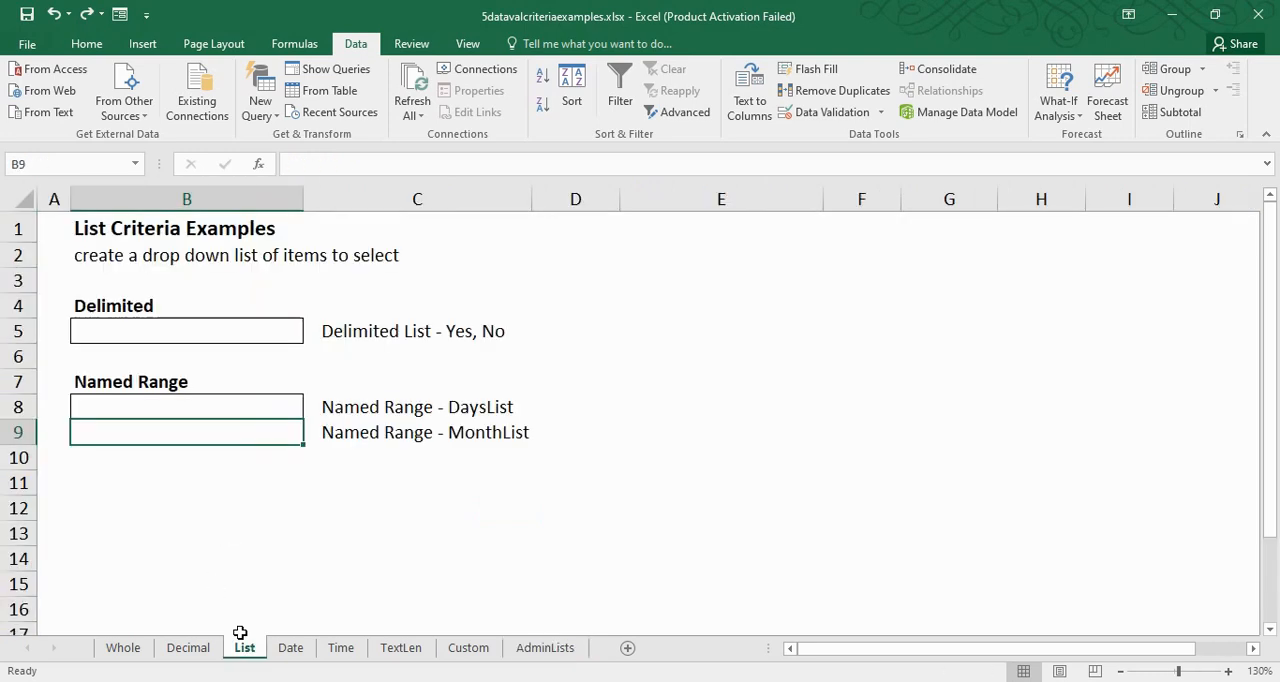
click(120, 406)
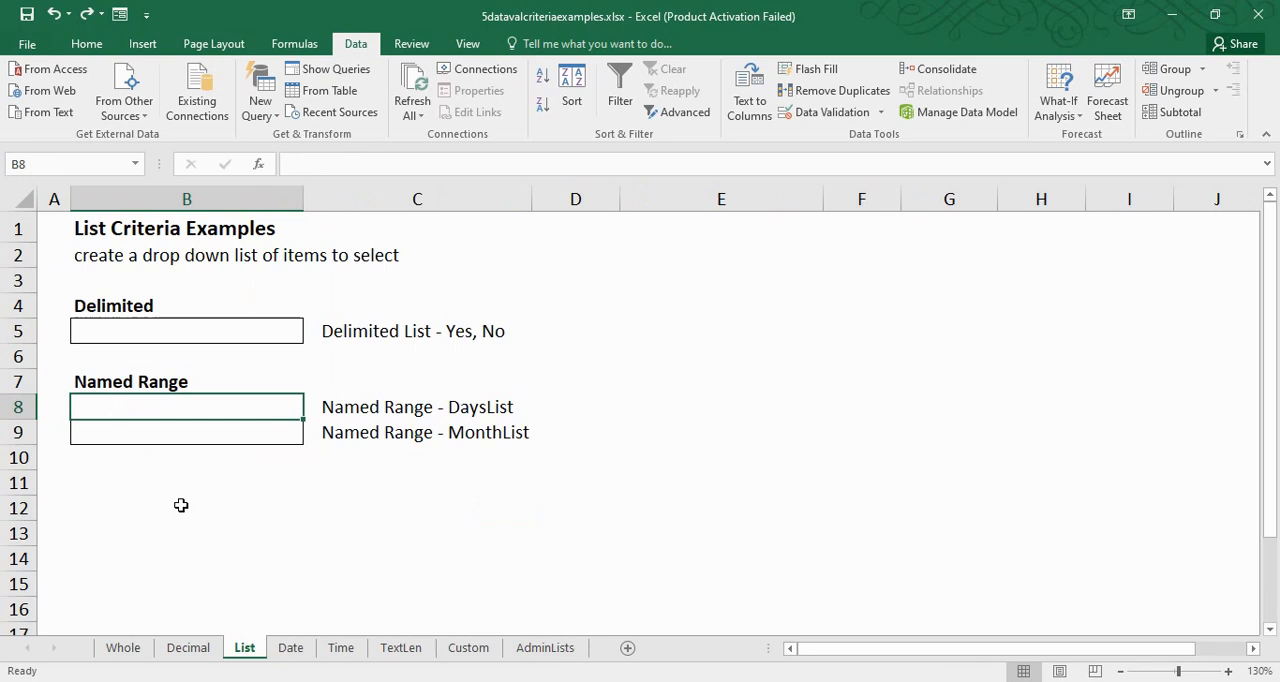
Examine the Vacation Start Date rule of C5 on the Date sheet against its StartDate and EndDate cells F1:F2
click(289, 648)
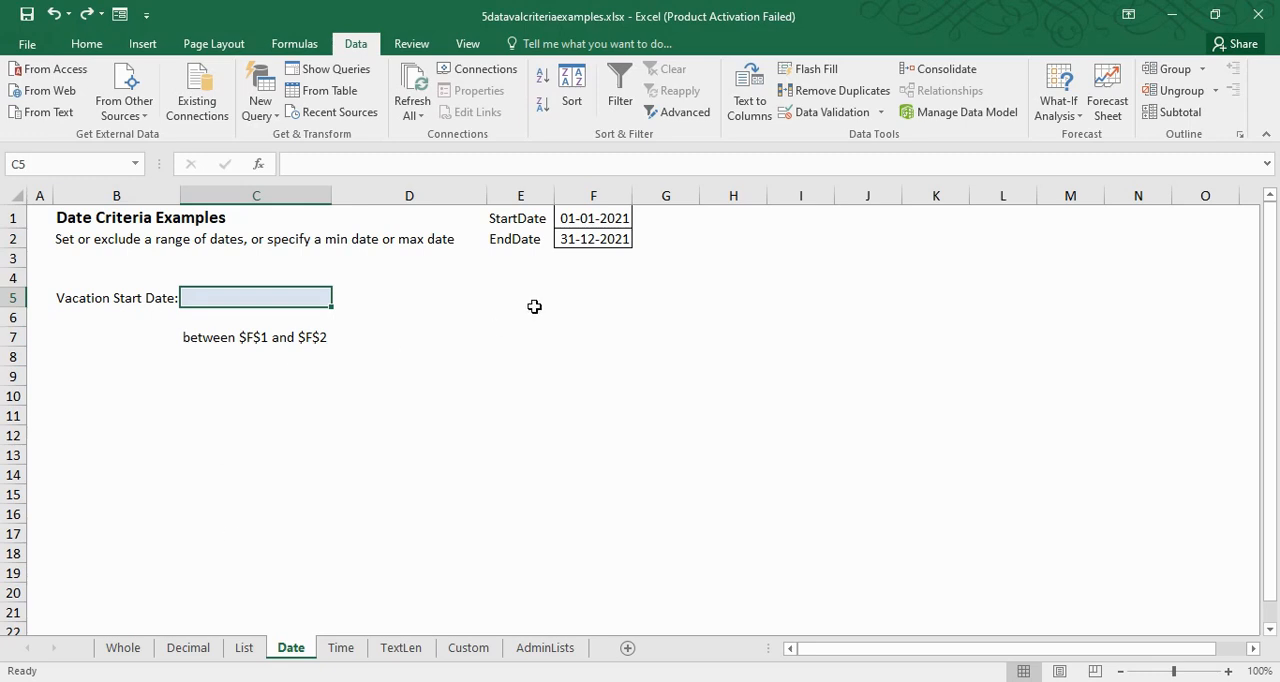
click(592, 212)
click(589, 242)
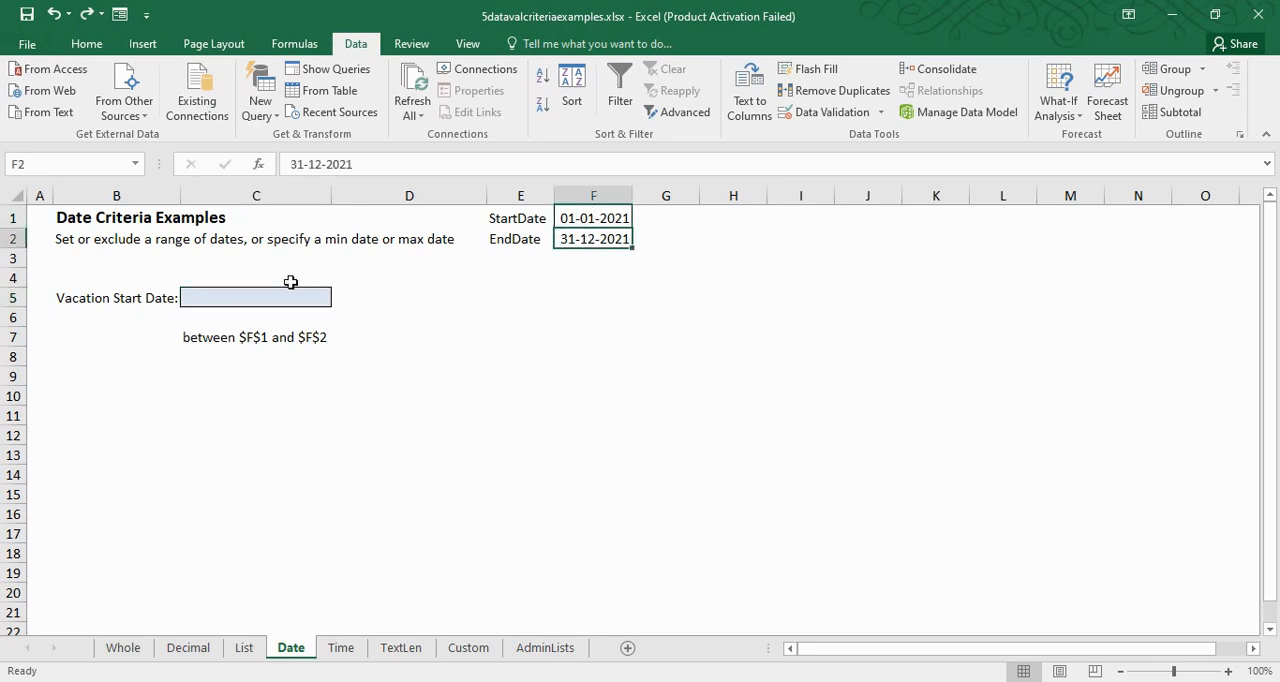
click(215, 306)
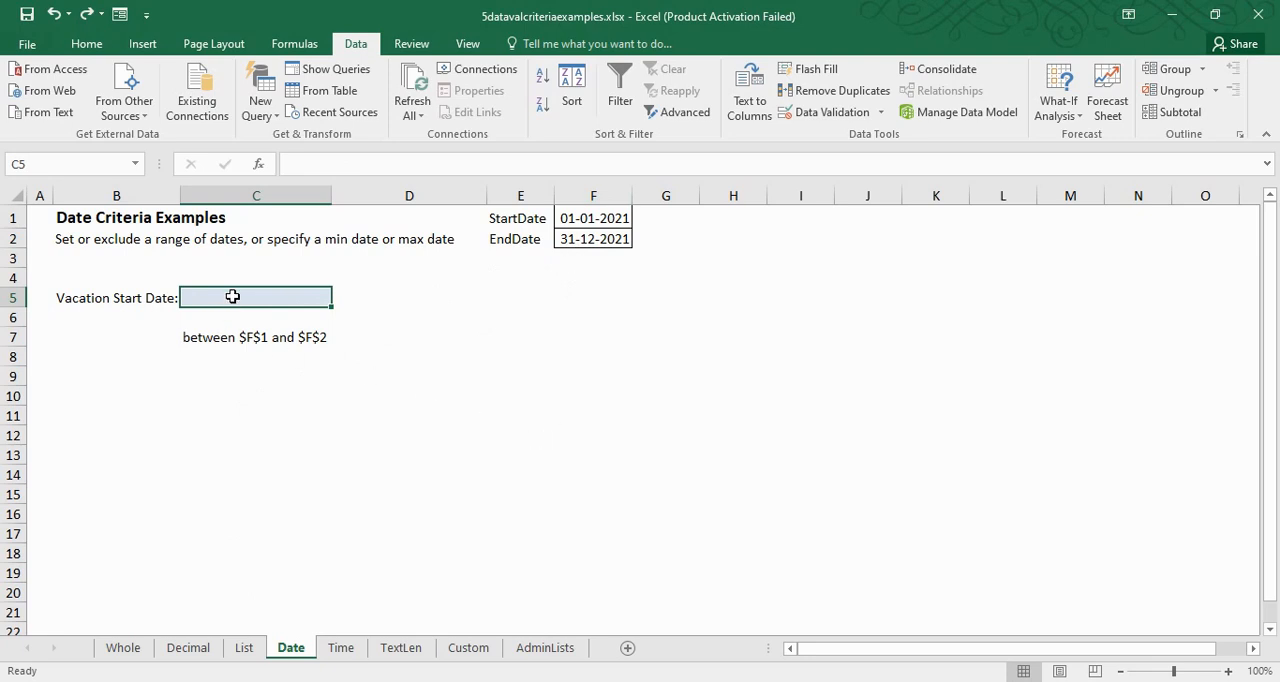
drag(607, 227, 605, 240)
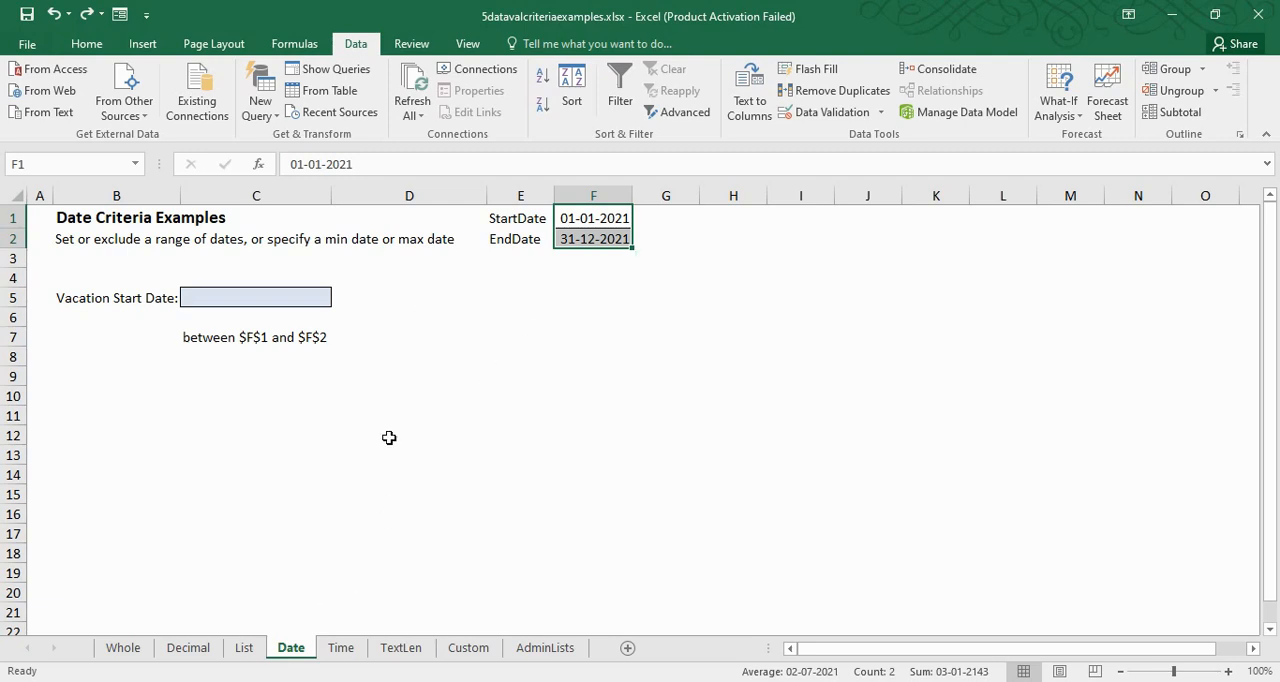
Examine the Lunch Break Start Time rule on the Time sheet and the text length rules of B5 and B6 on the TextLen sheet
click(342, 650)
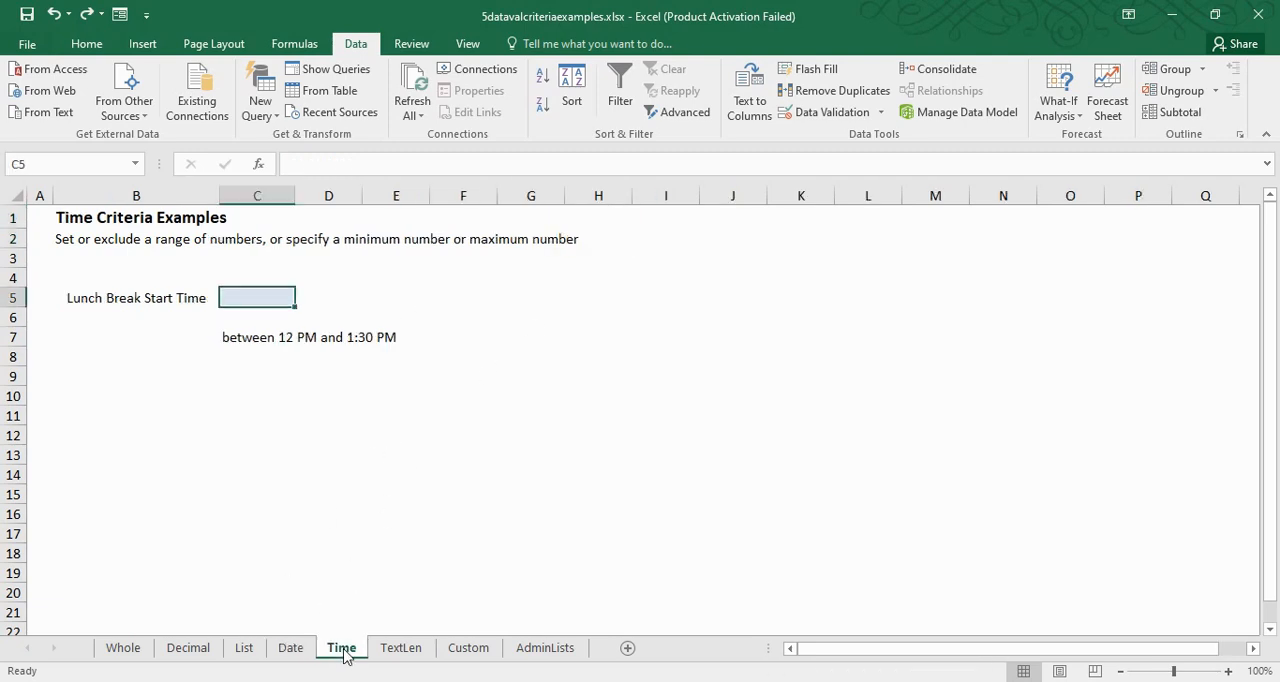
click(408, 652)
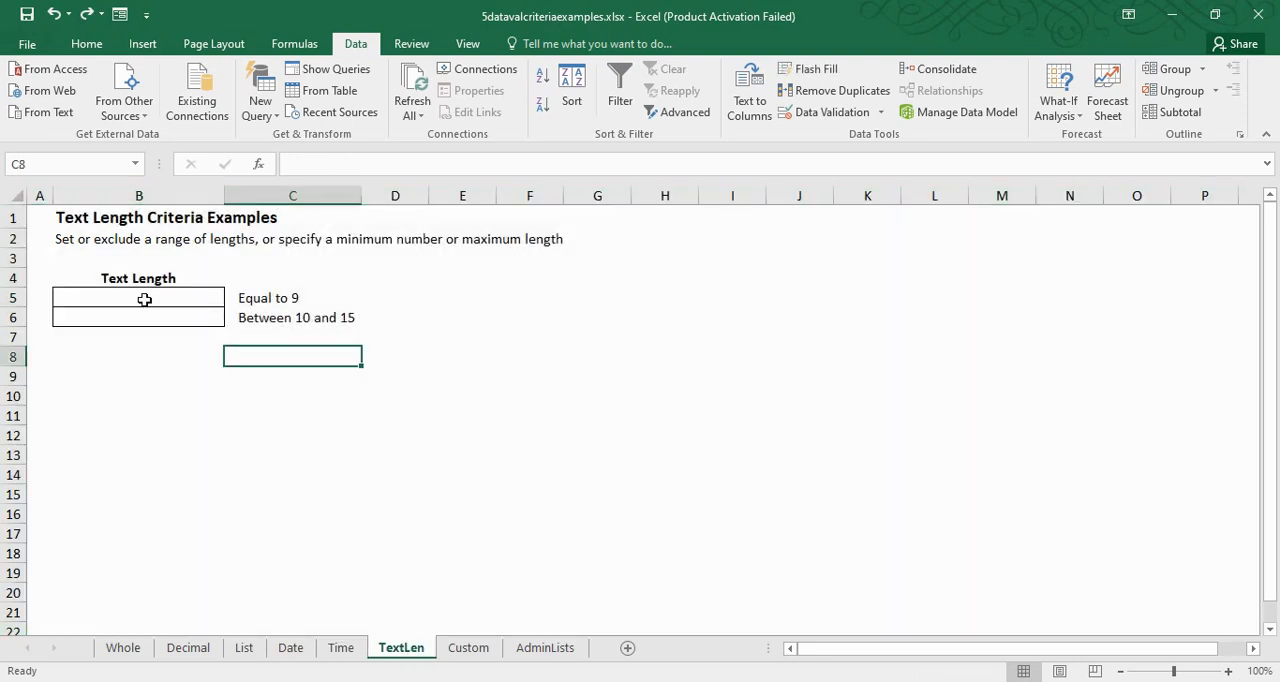
click(144, 300)
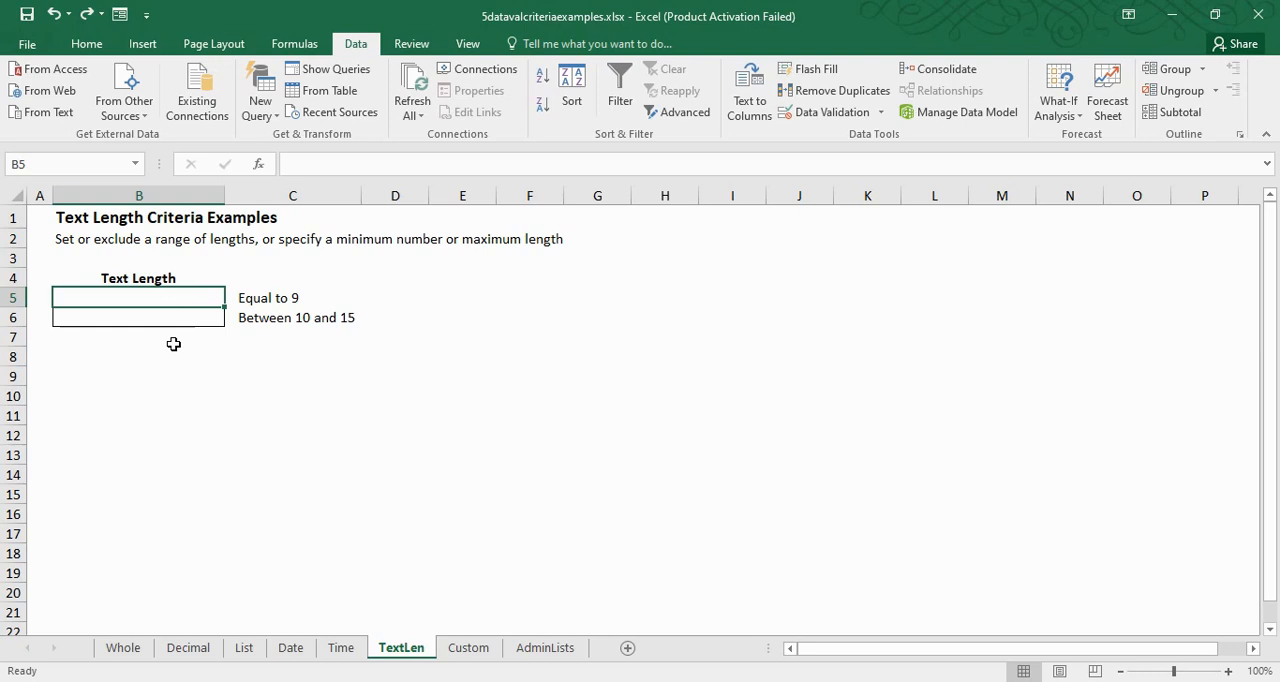
click(178, 320)
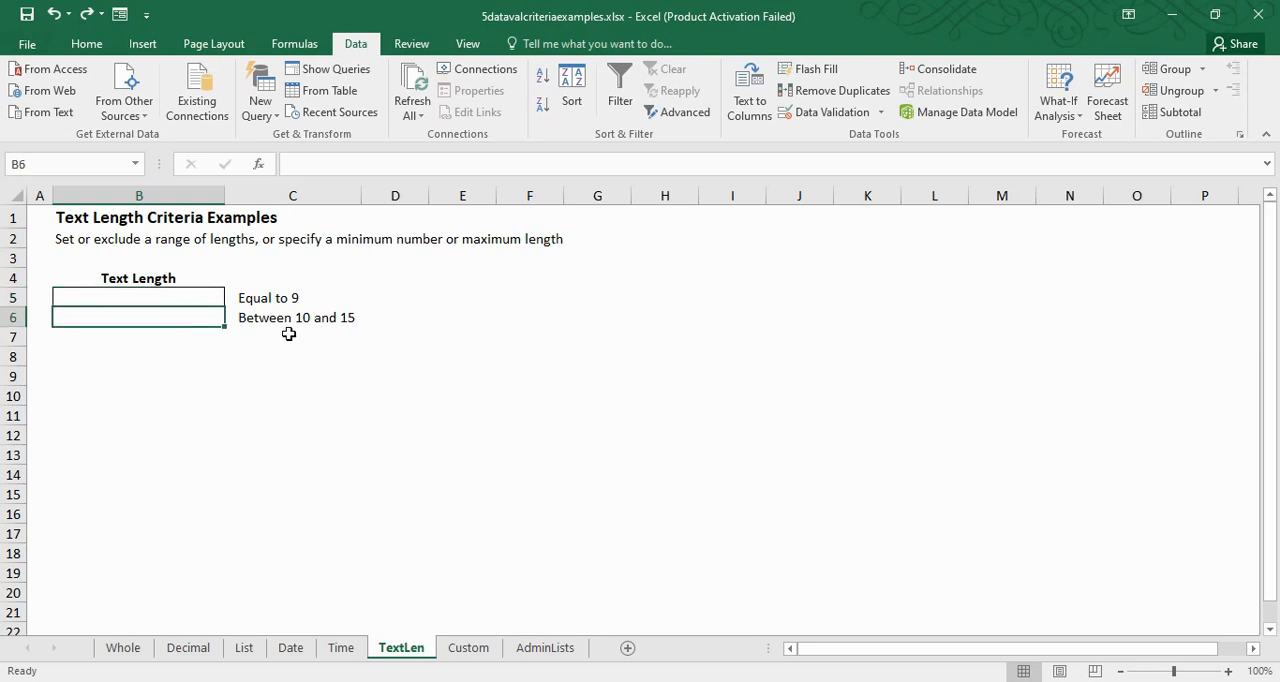
Examine the AND formula rule of B5 on the Custom sheet
click(470, 650)
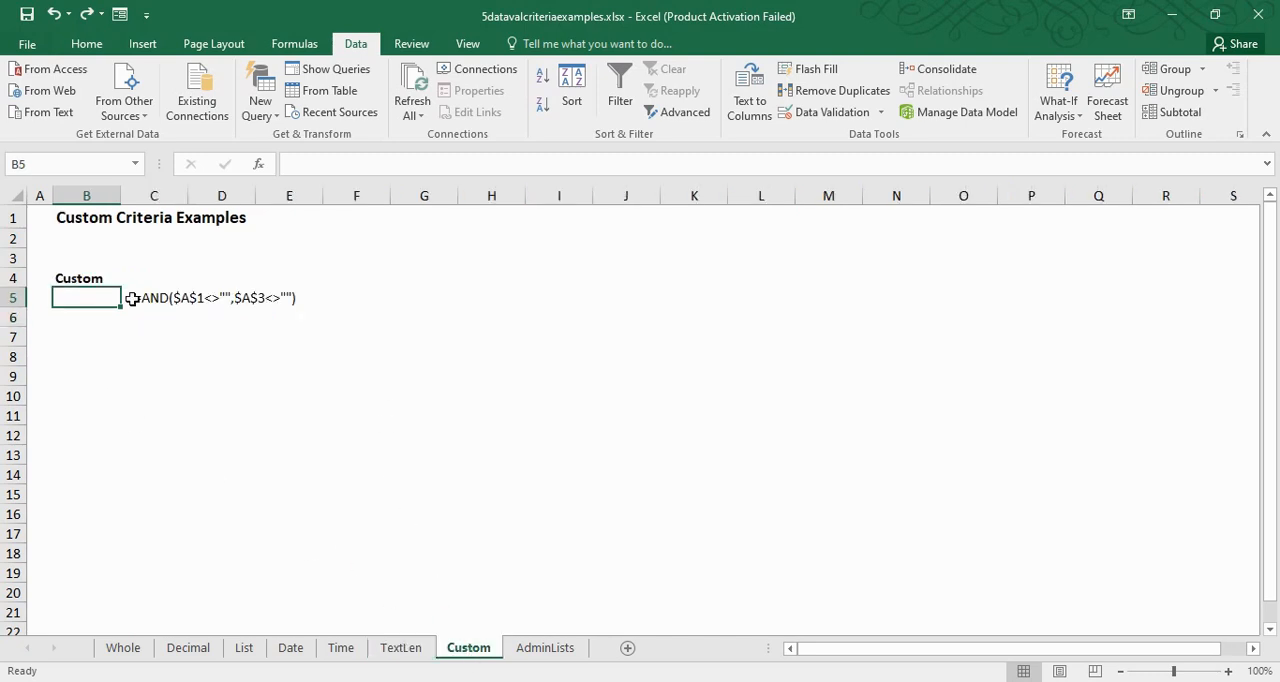